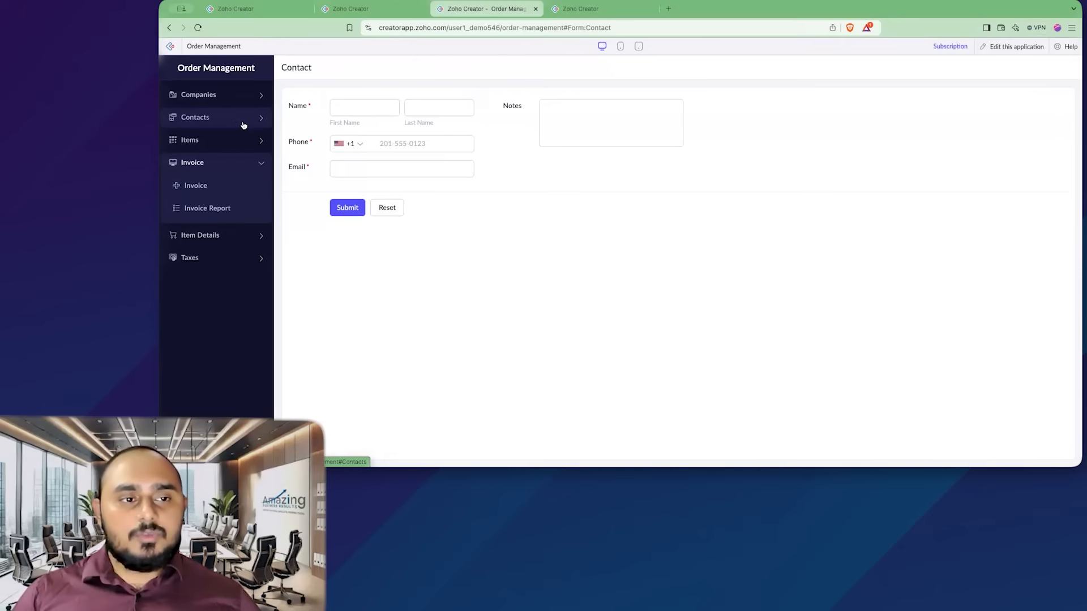
# - Review the Contact and Company forms in the live Order Management application
pyautogui.click(326, 126)
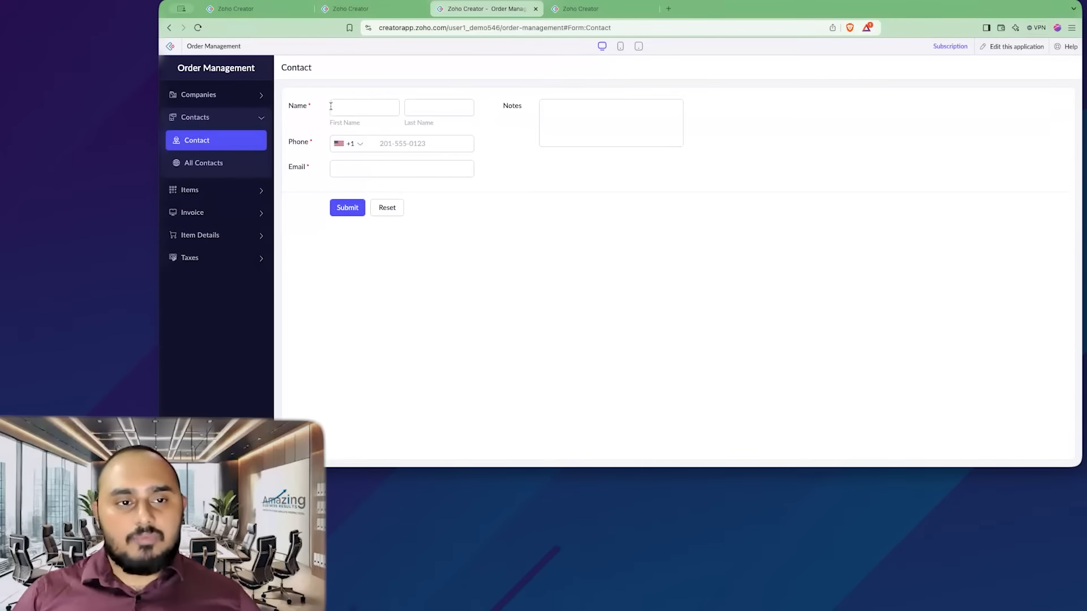
pyautogui.click(230, 104)
pyautogui.click(237, 121)
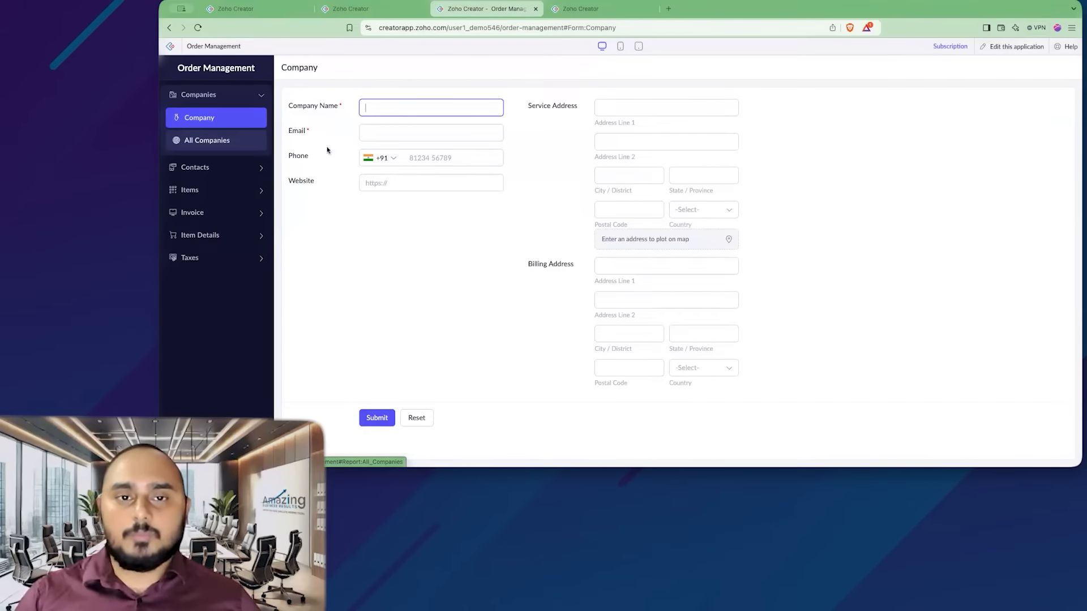
pyautogui.click(471, 186)
pyautogui.click(409, 240)
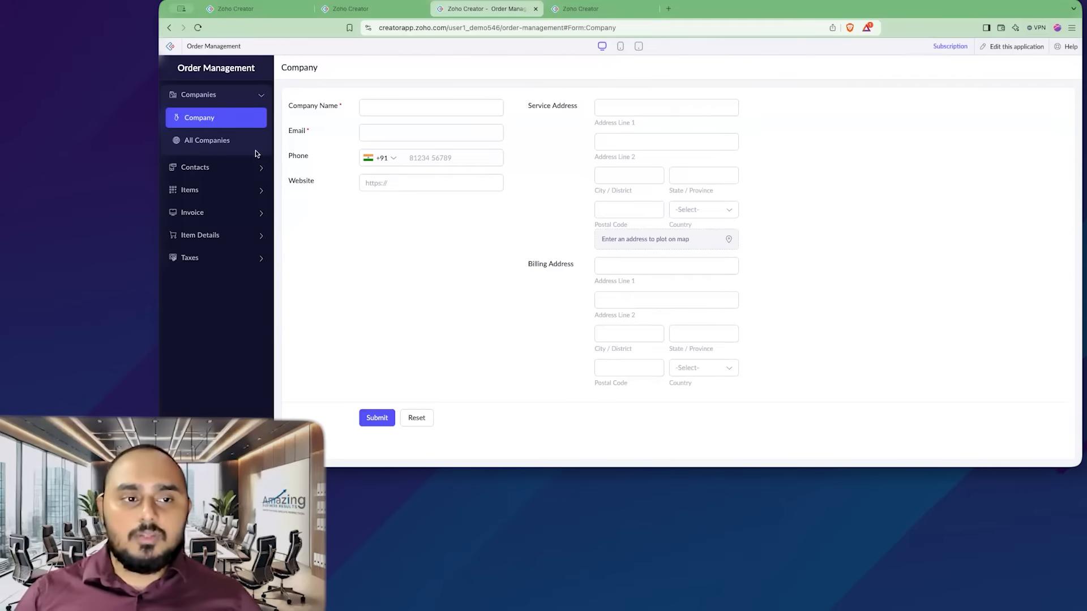
# - Switch to the builder, open the Contact form for editing and add a Lookup field sourcing from the Company form
pyautogui.click(571, 10)
pyautogui.click(243, 218)
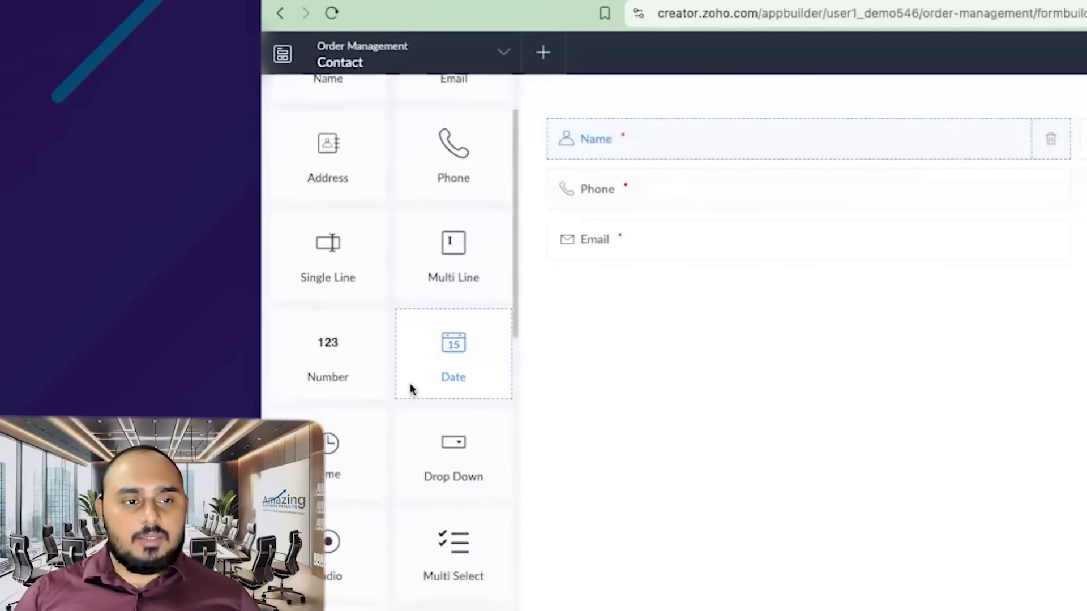
pyautogui.scroll(-5, 251, 236)
pyautogui.scroll(-5, 428, 389)
pyautogui.moveTo(444, 311); pyautogui.dragTo(566, 272)
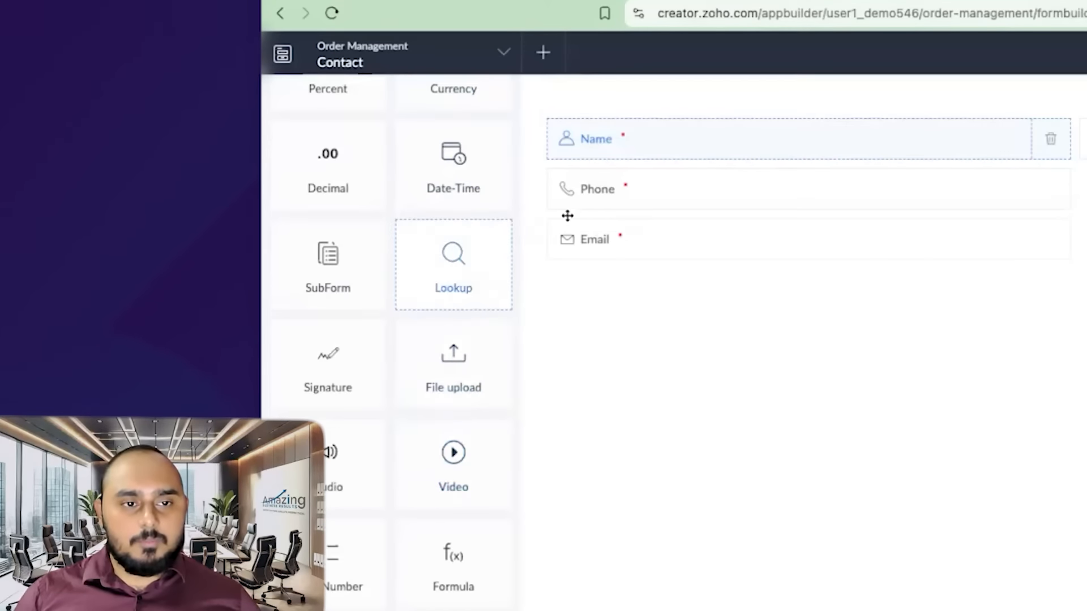
pyautogui.click(659, 251)
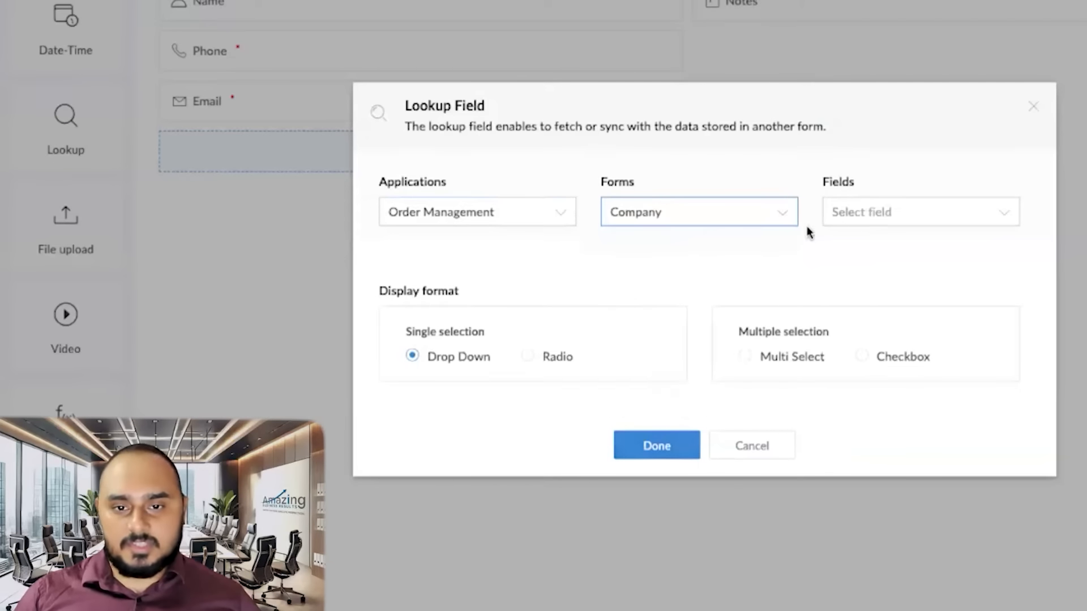
# - Set the lookup to fetch Company Name with Drop Down display, confirm the field and finish editing the form
pyautogui.click(886, 219)
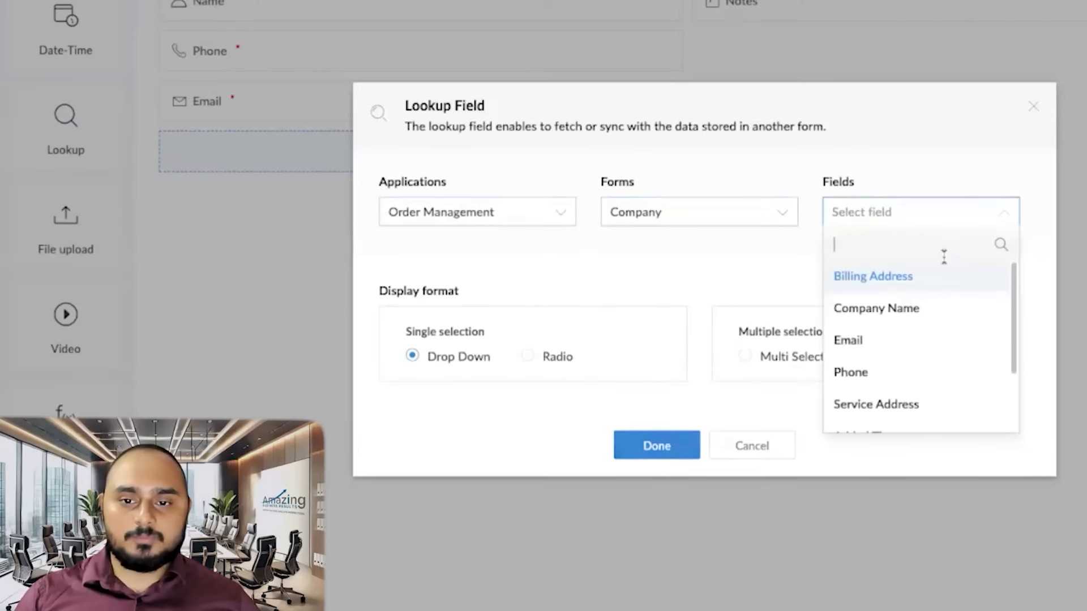
pyautogui.click(905, 309)
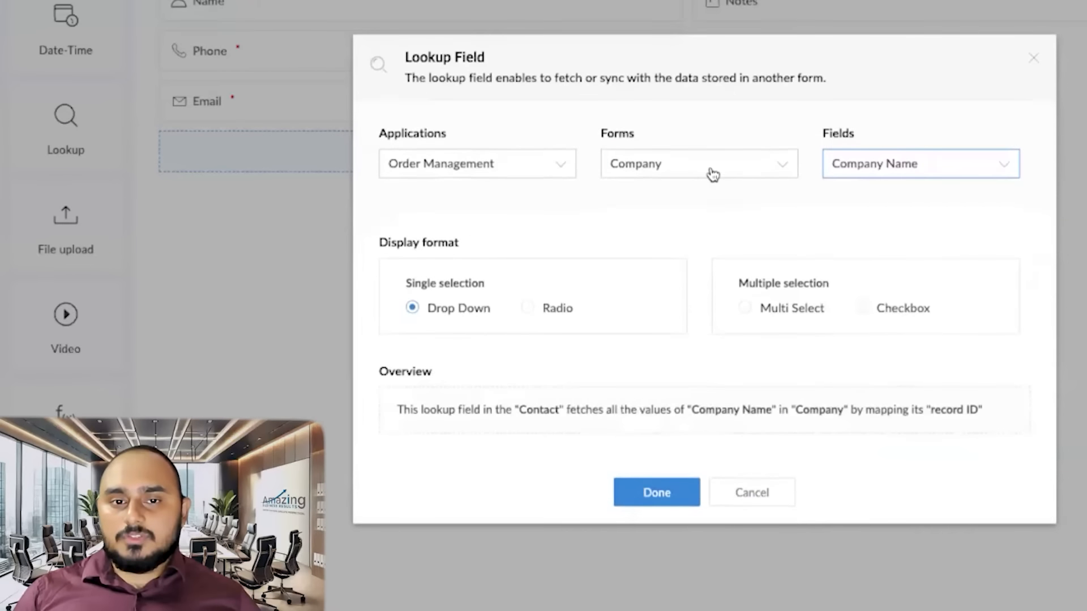
pyautogui.click(506, 172)
pyautogui.click(545, 118)
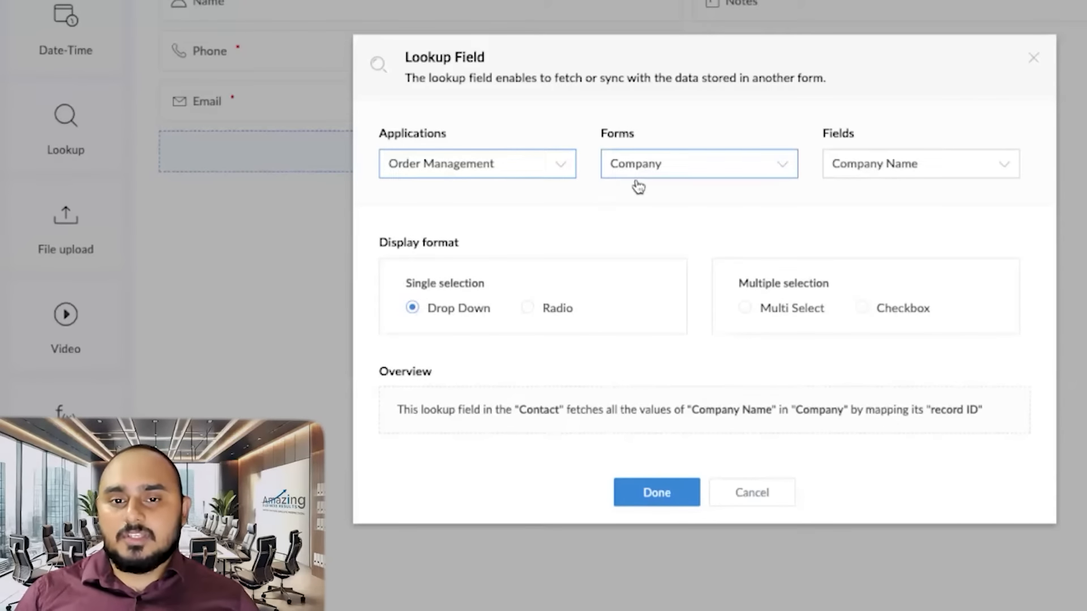
pyautogui.click(929, 166)
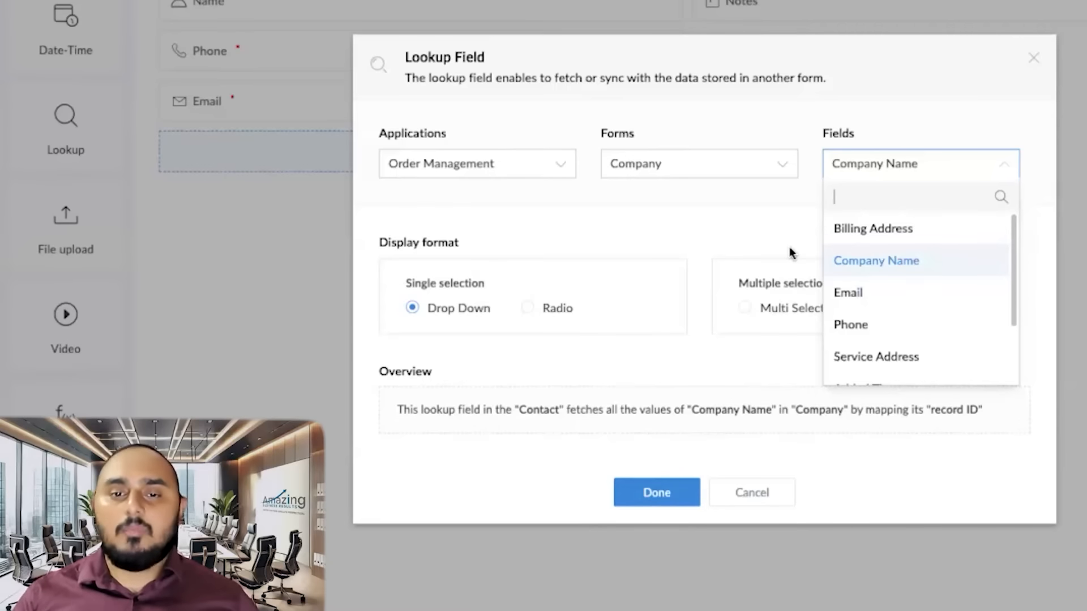
pyautogui.click(747, 232)
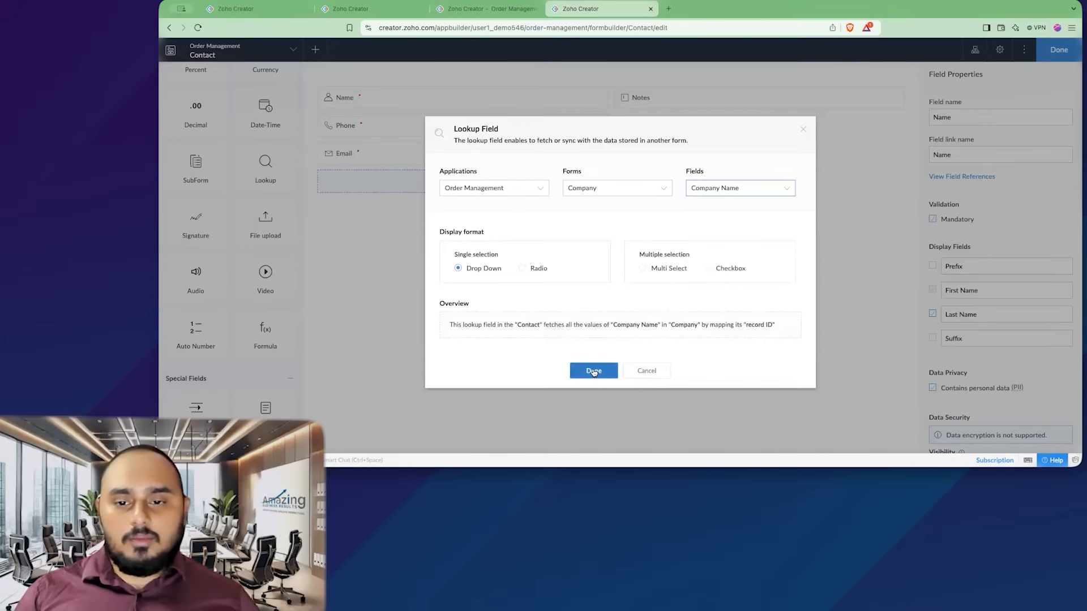
pyautogui.click(593, 372)
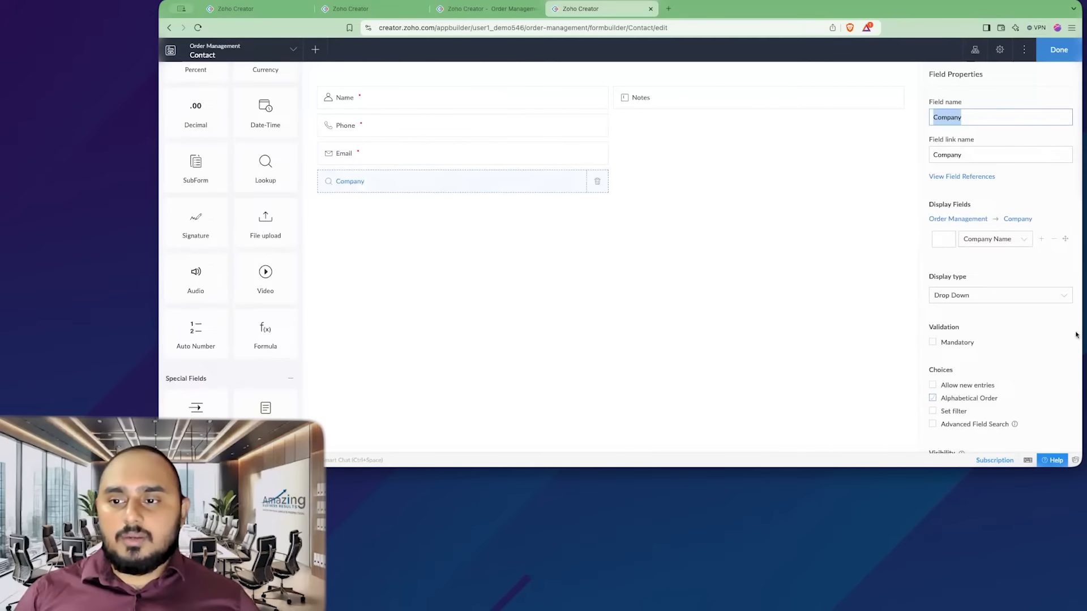
pyautogui.click(1059, 50)
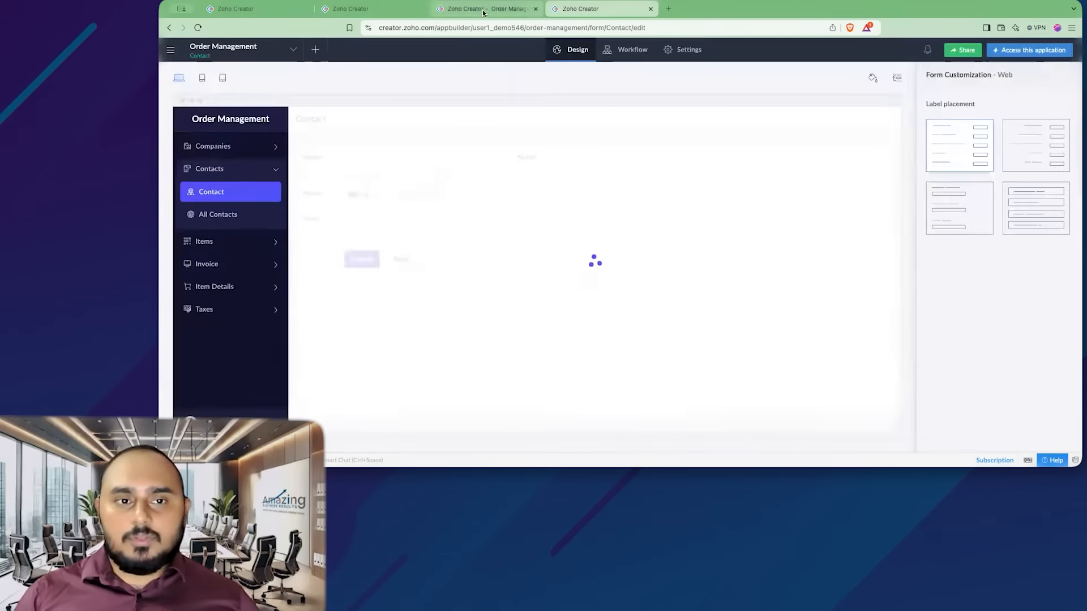
# - Open the Contact form in the live application and check the options of its new Company dropdown
pyautogui.click(483, 11)
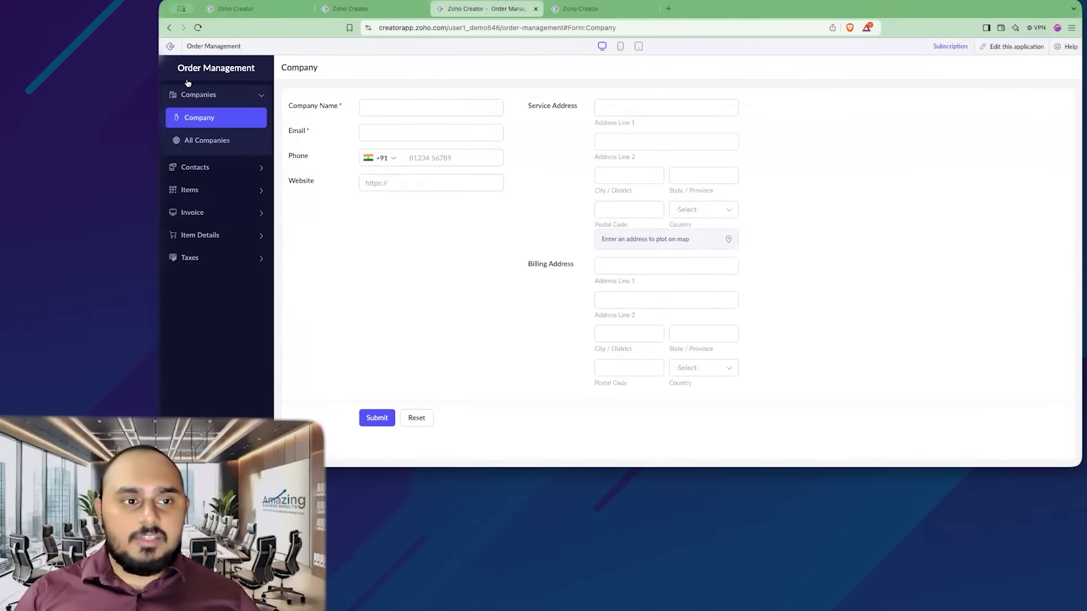
pyautogui.click(195, 167)
pyautogui.click(198, 140)
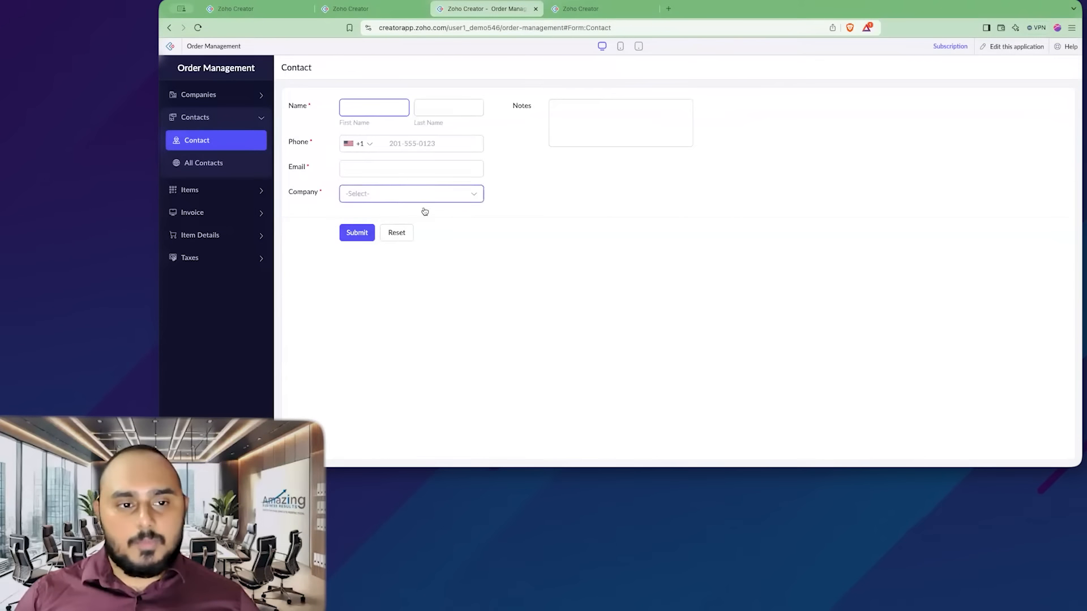
pyautogui.click(397, 197)
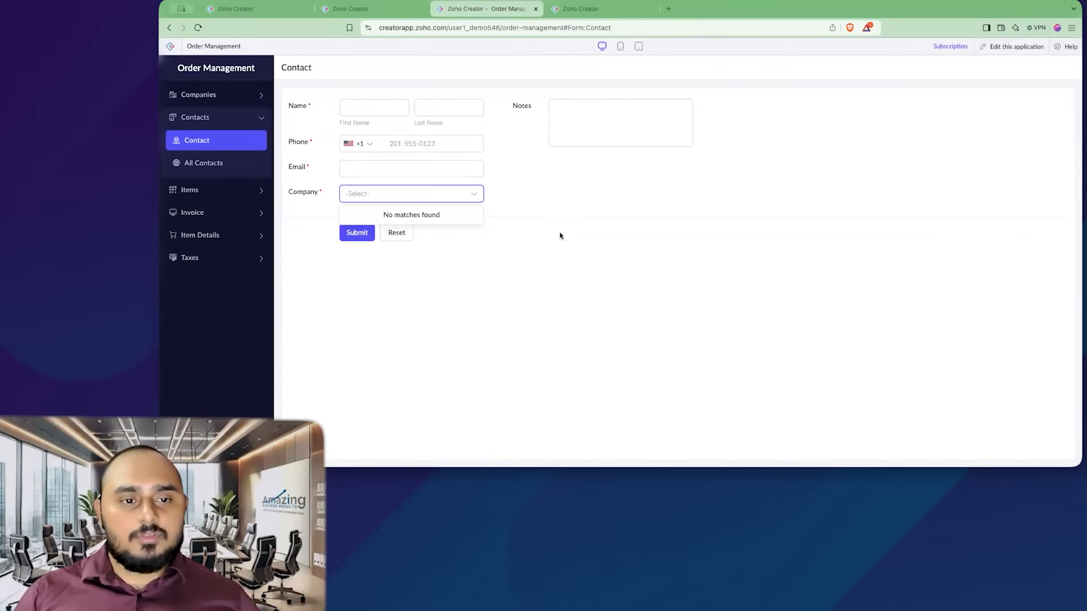
pyautogui.click(559, 212)
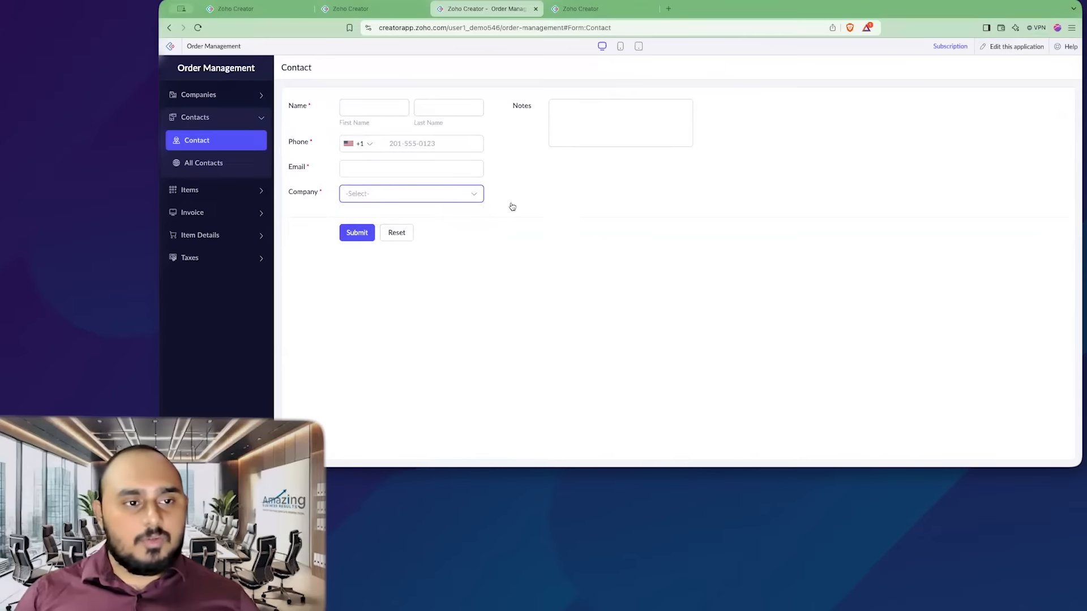
# - Open the Company form and submit a company record named Amazing Business Results with its email and phone
pyautogui.click(238, 96)
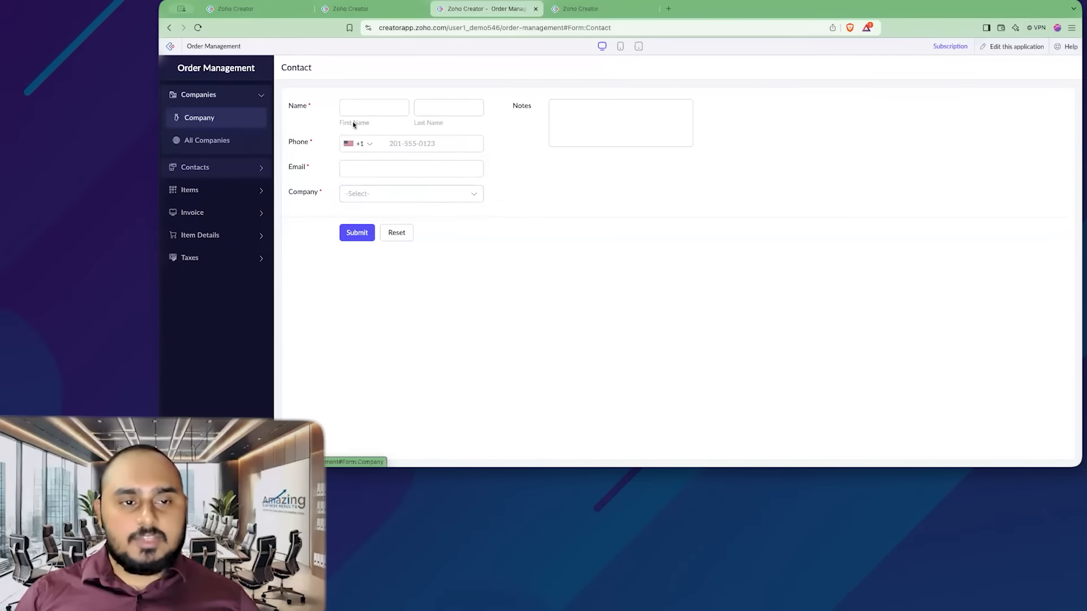
pyautogui.click(221, 119)
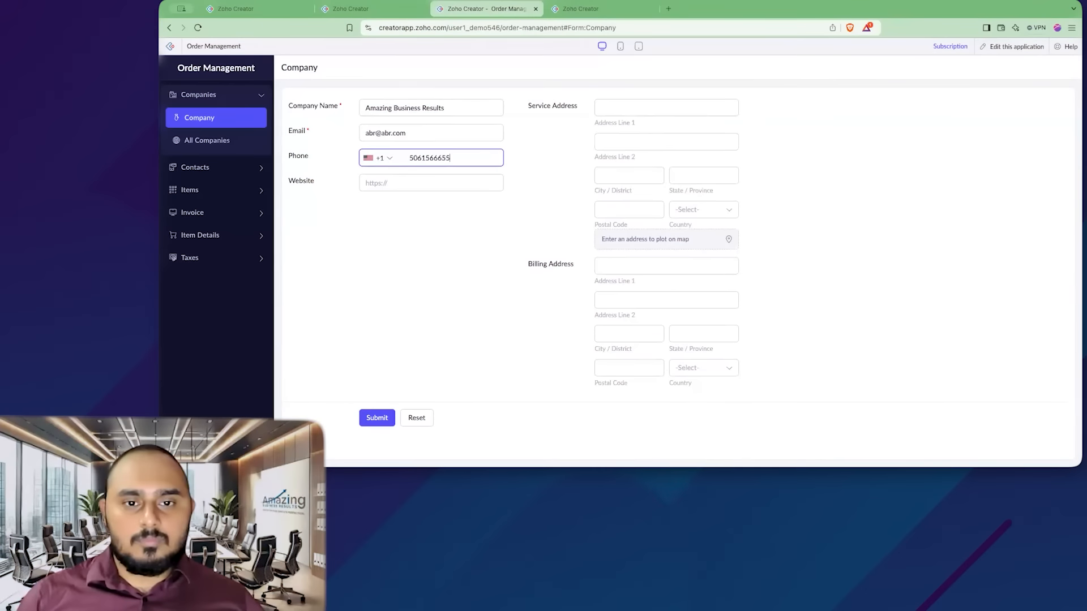
pyautogui.click(376, 418)
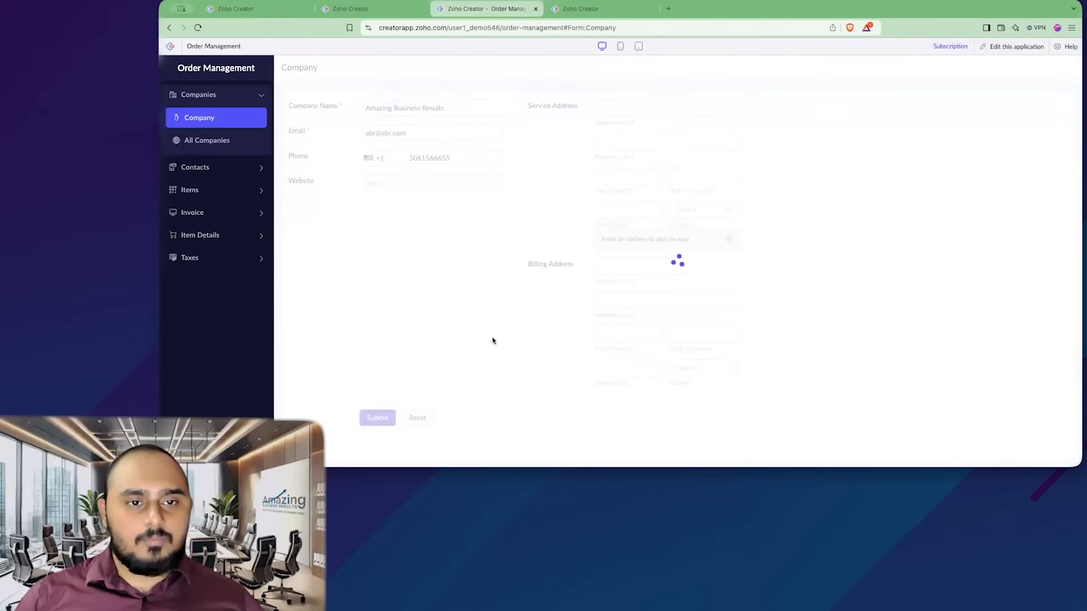
# - Open the Contact form, check the Company dropdown, and enter the contact's first and last name
pyautogui.click(229, 168)
pyautogui.click(231, 148)
pyautogui.click(393, 193)
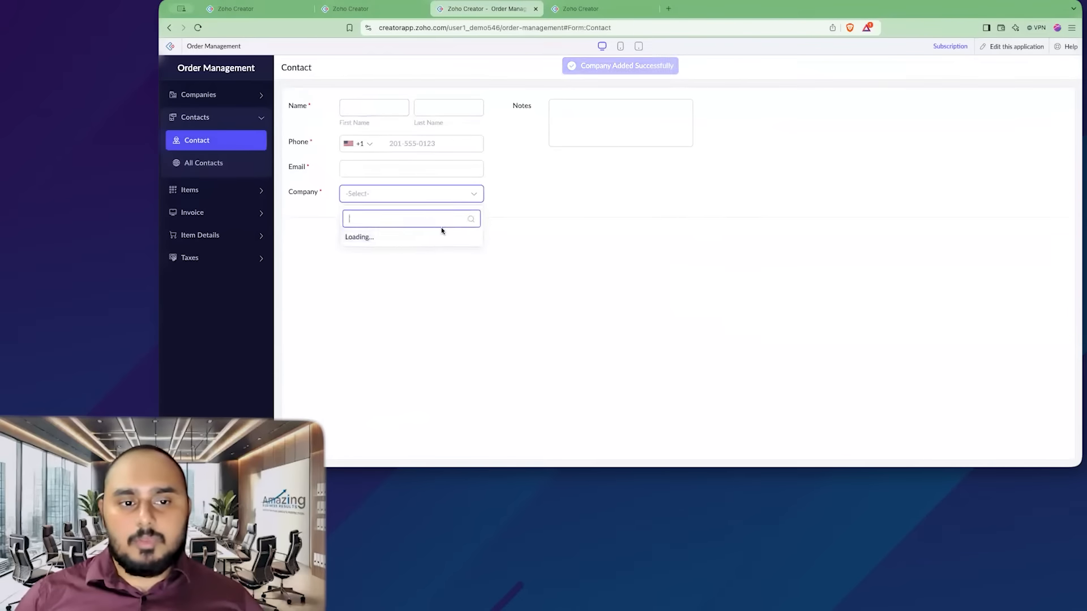
pyautogui.click(449, 148)
pyautogui.click(450, 121)
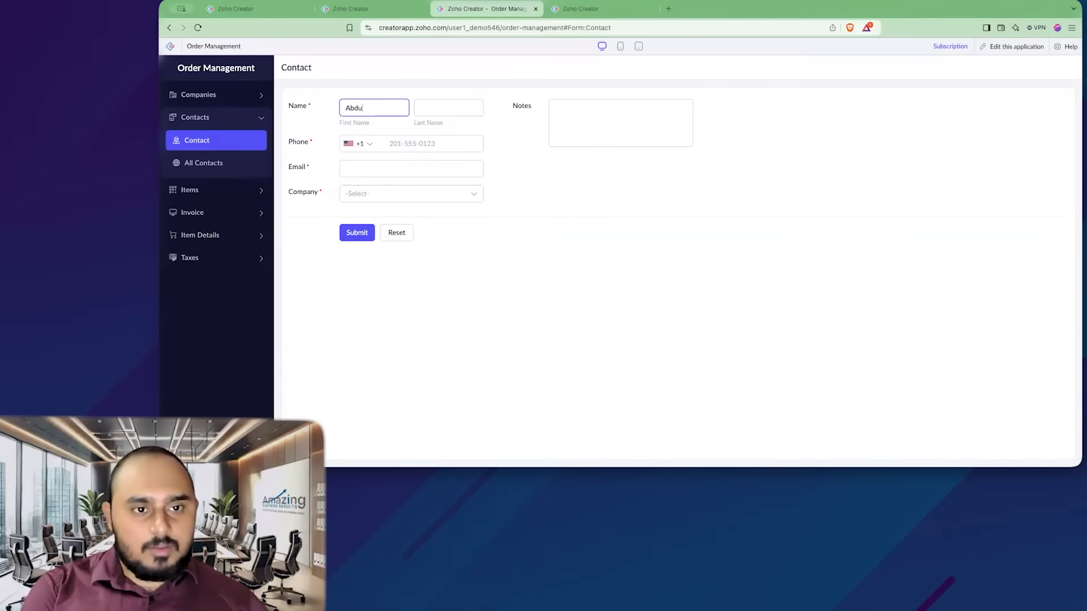
pyautogui.press('Tab')
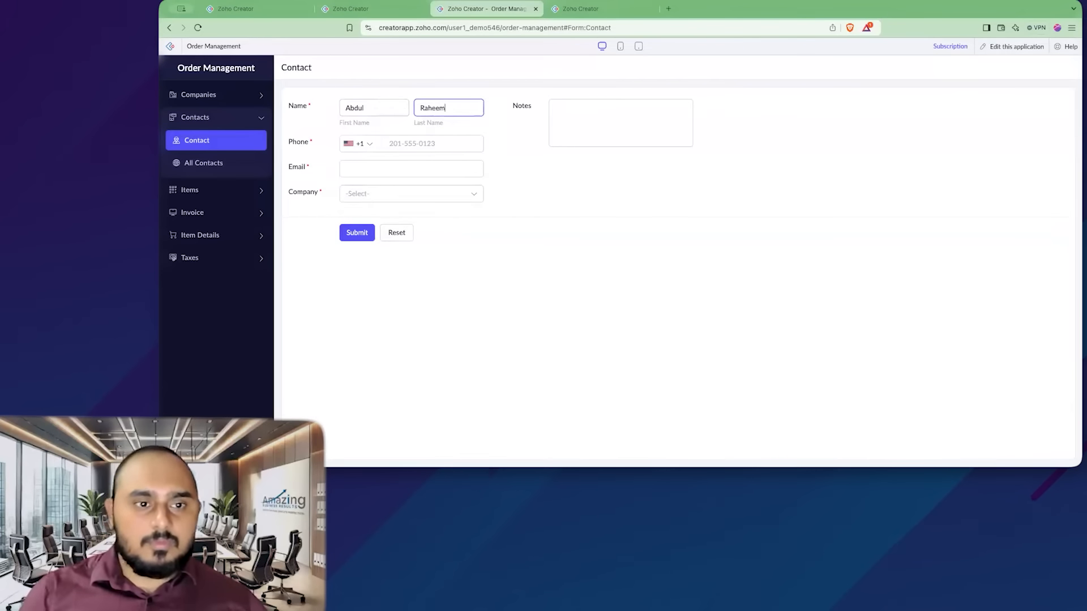
# - Fill in the contact's phone number and e-mail address, correcting the e-mail domain
pyautogui.click(430, 146)
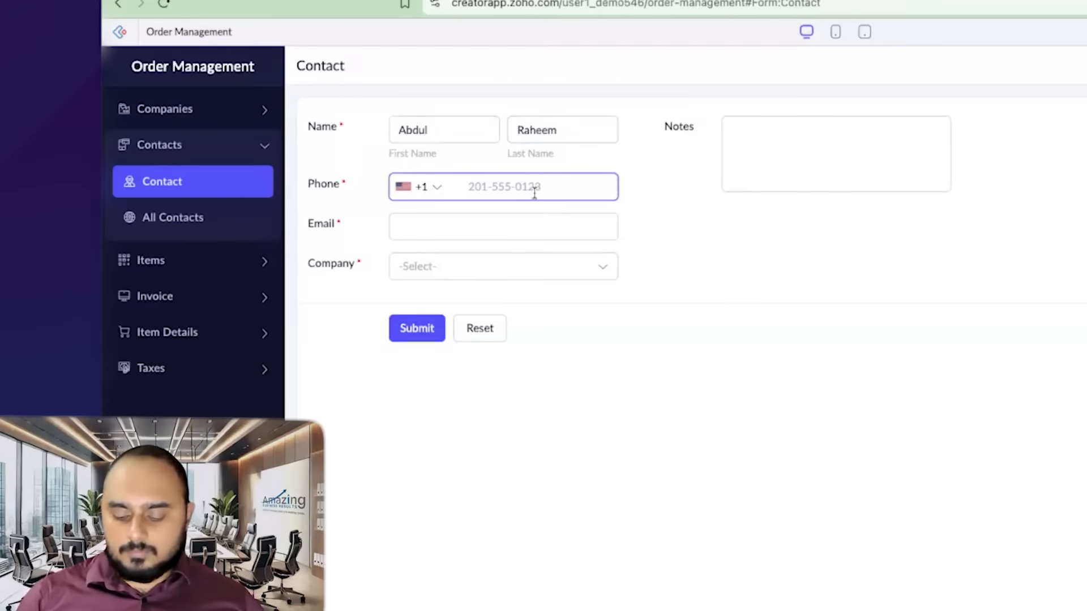
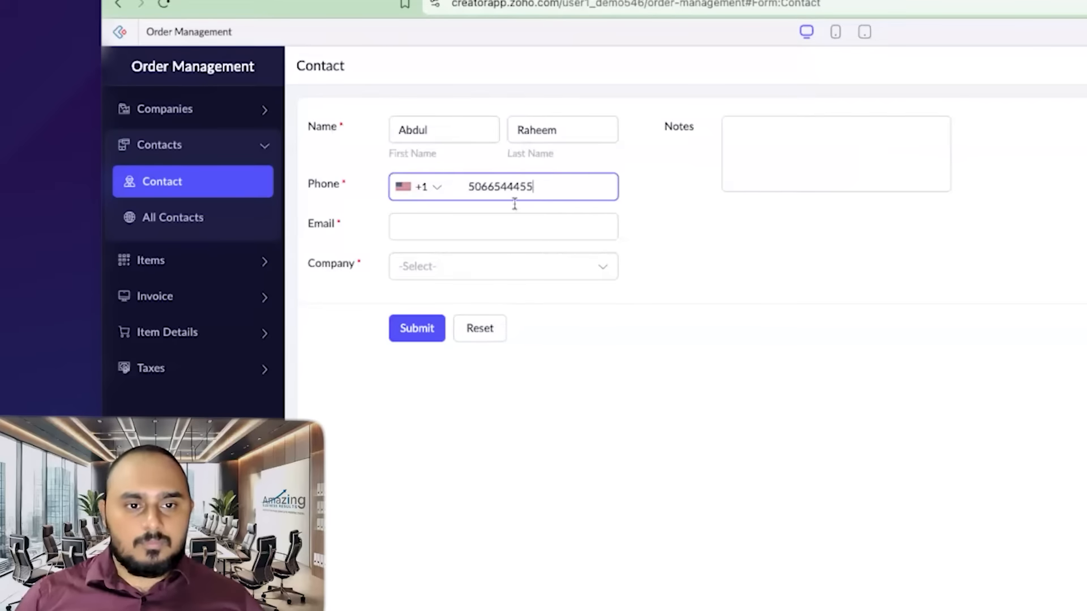
pyautogui.click(500, 221)
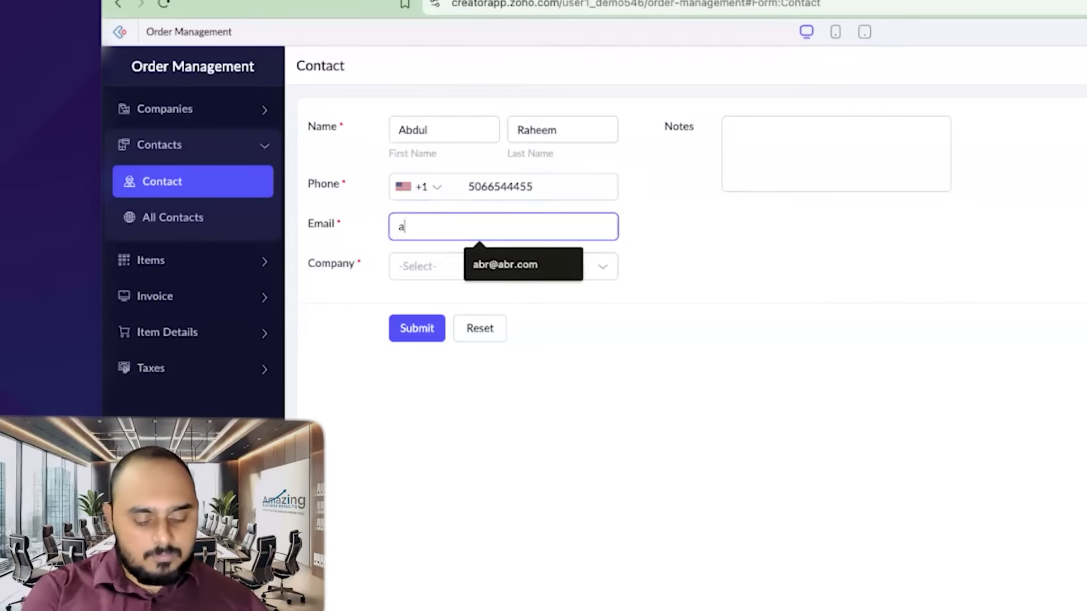
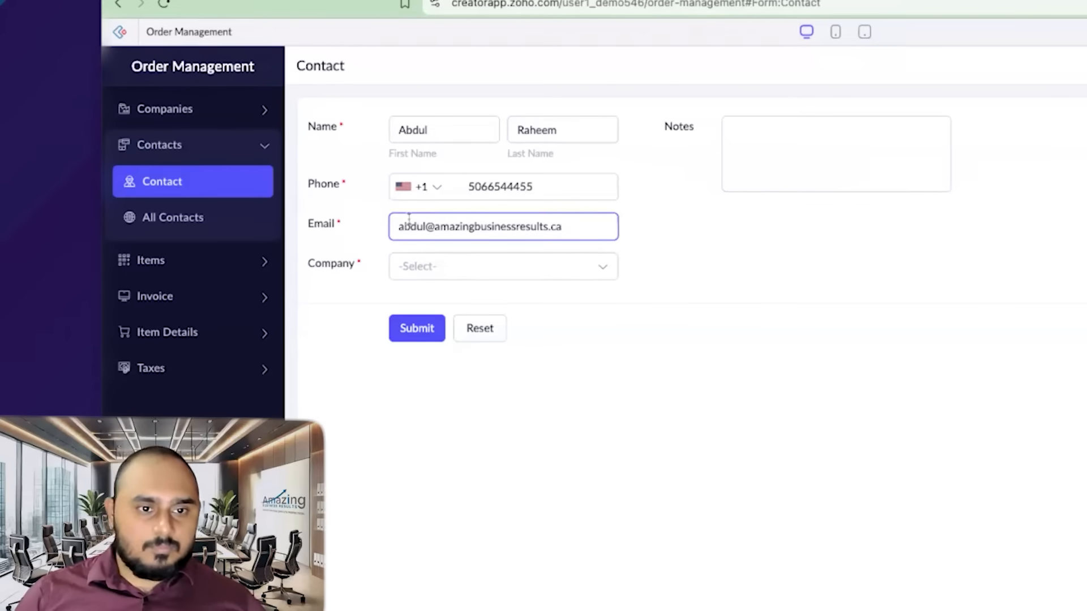
pyautogui.hotkey('alt', 'BackSpace')
pyautogui.write('abr.com')
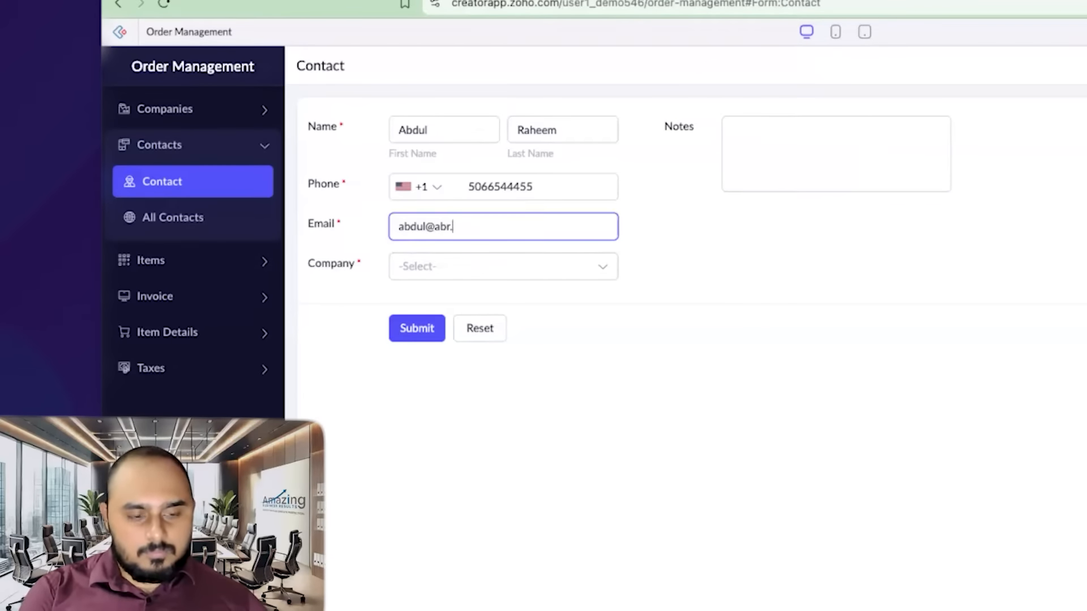
# - Select Amazing Business Results as the contact's company and submit the contact
pyautogui.click(504, 268)
pyautogui.click(562, 311)
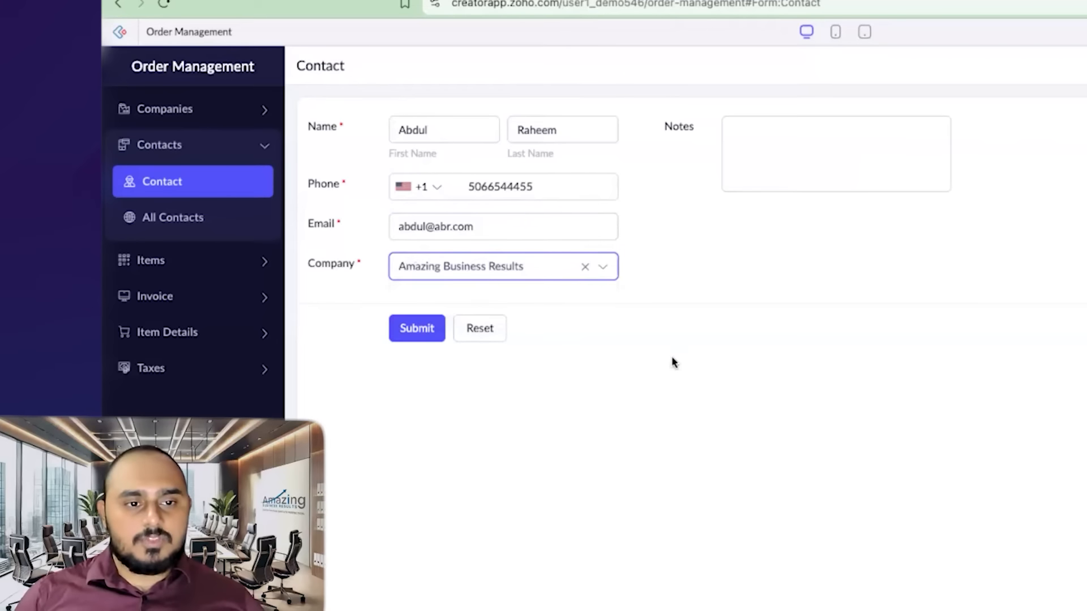
pyautogui.click(435, 340)
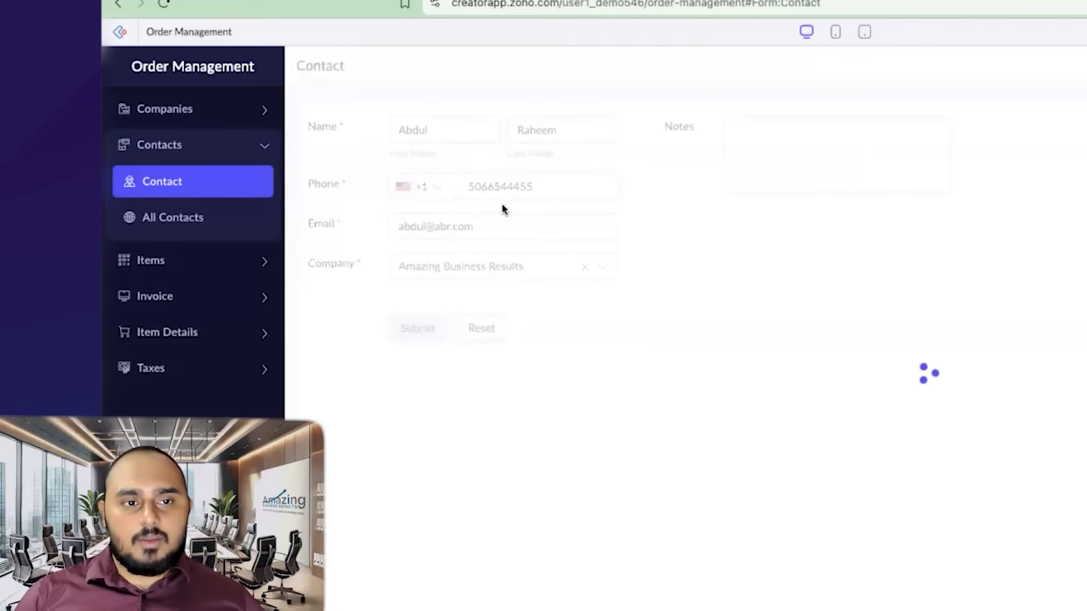
# - Inspect the new contact in the All Contacts report and the company record in All Companies
pyautogui.click(231, 222)
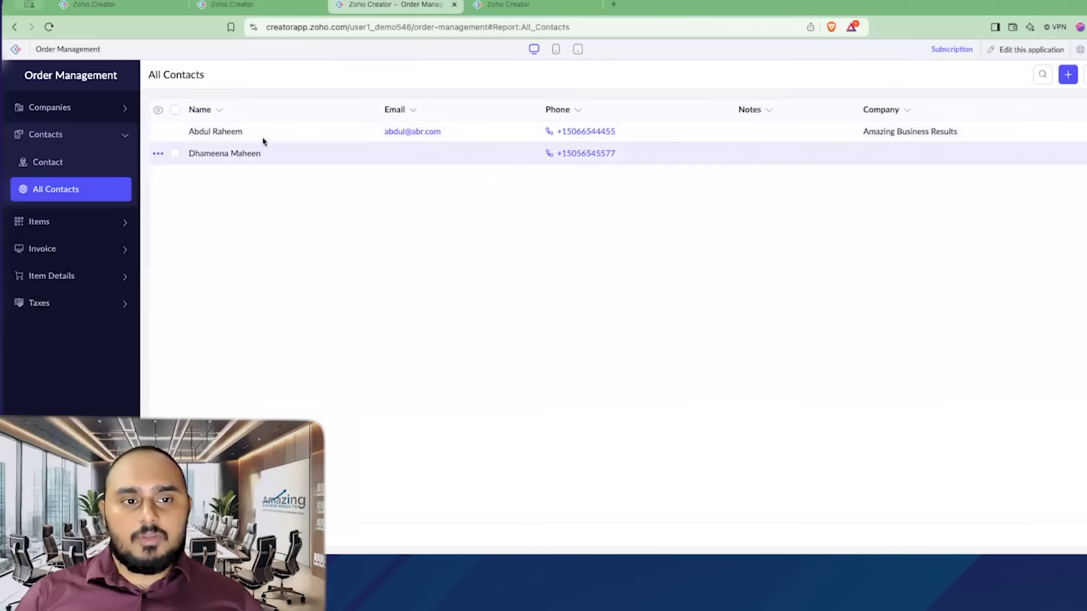
pyautogui.click(260, 134)
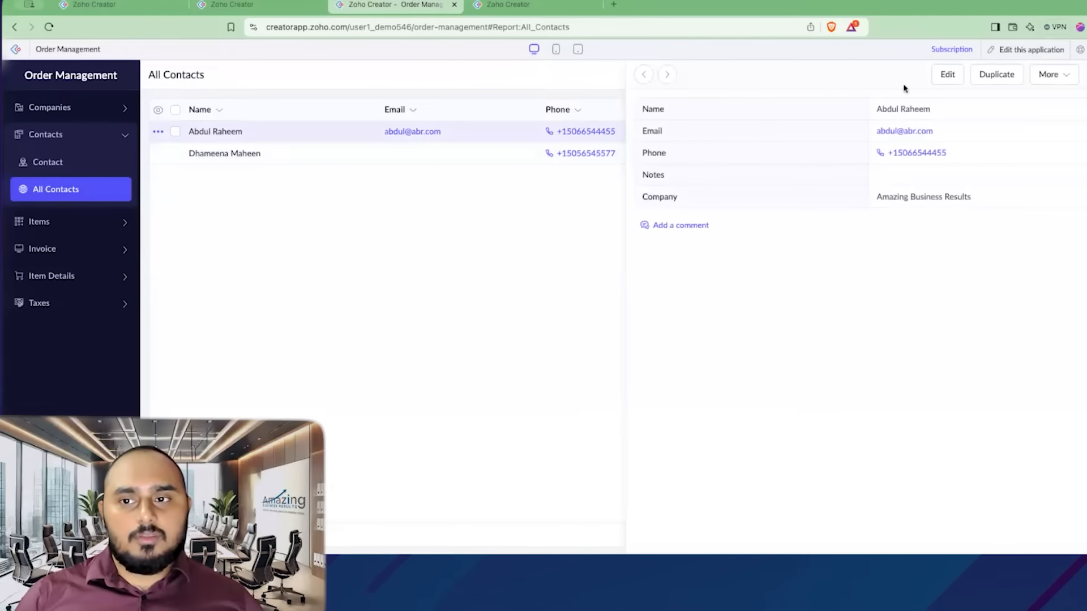
pyautogui.click(955, 76)
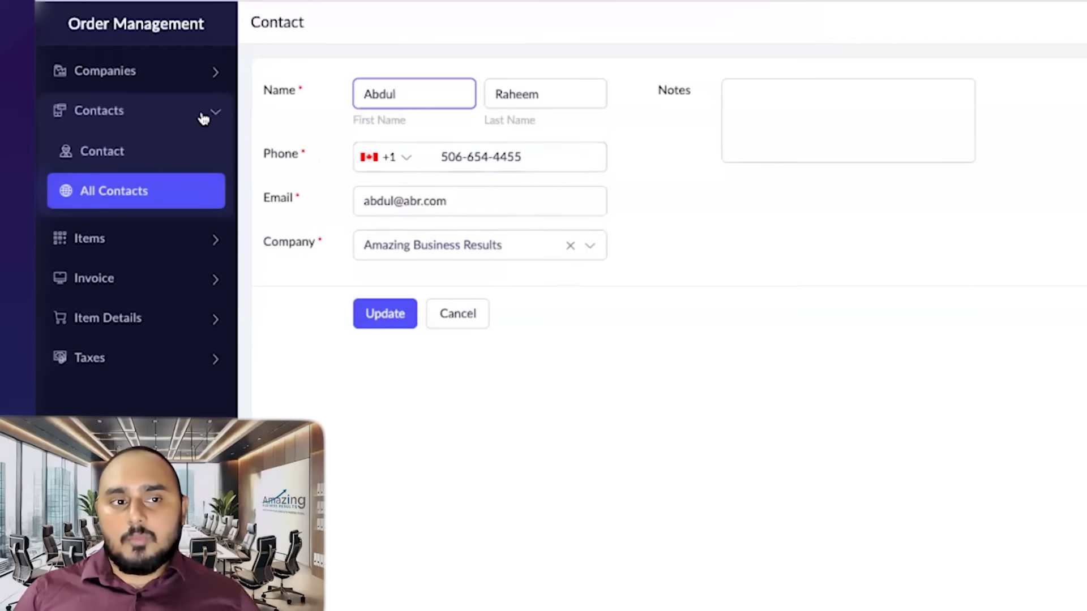
pyautogui.click(204, 113)
pyautogui.click(194, 74)
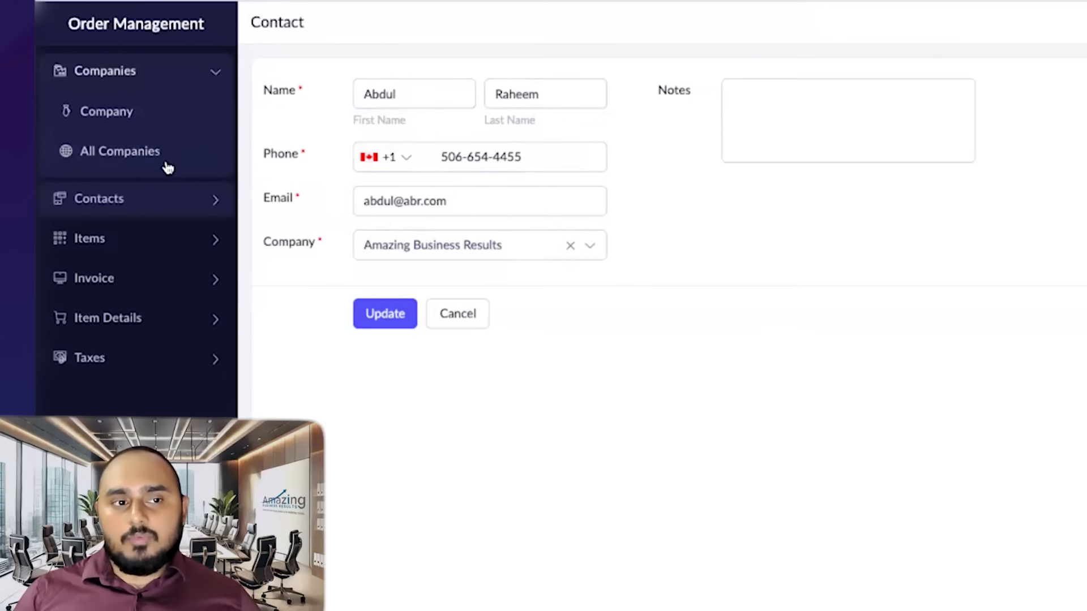
pyautogui.click(188, 162)
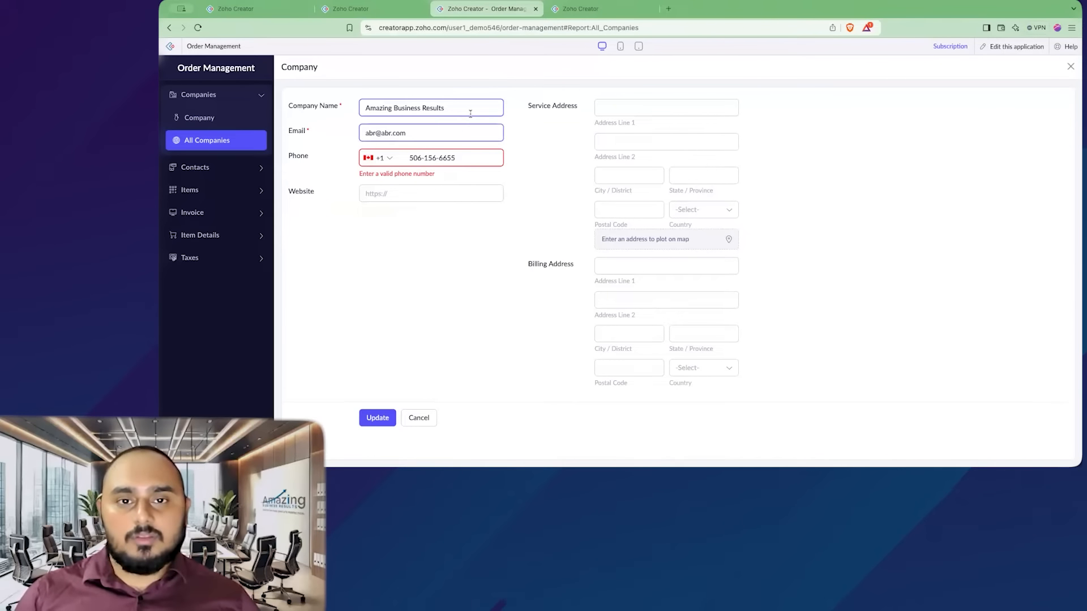
# - Open the Company form in the builder and add a Lookup field fetching the Name field from the Contact form
pyautogui.click(581, 9)
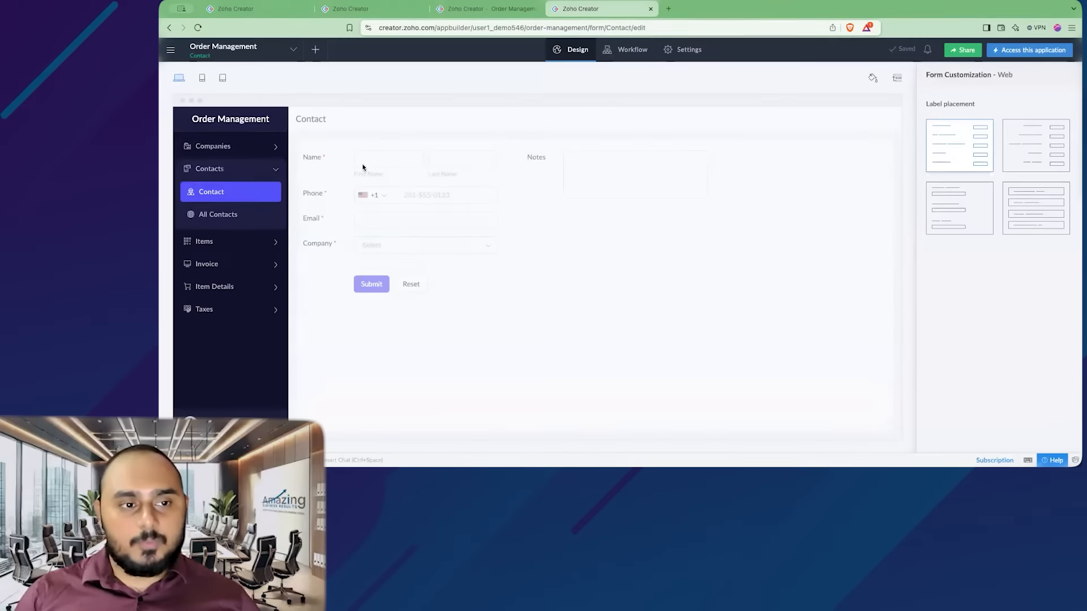
pyautogui.click(246, 171)
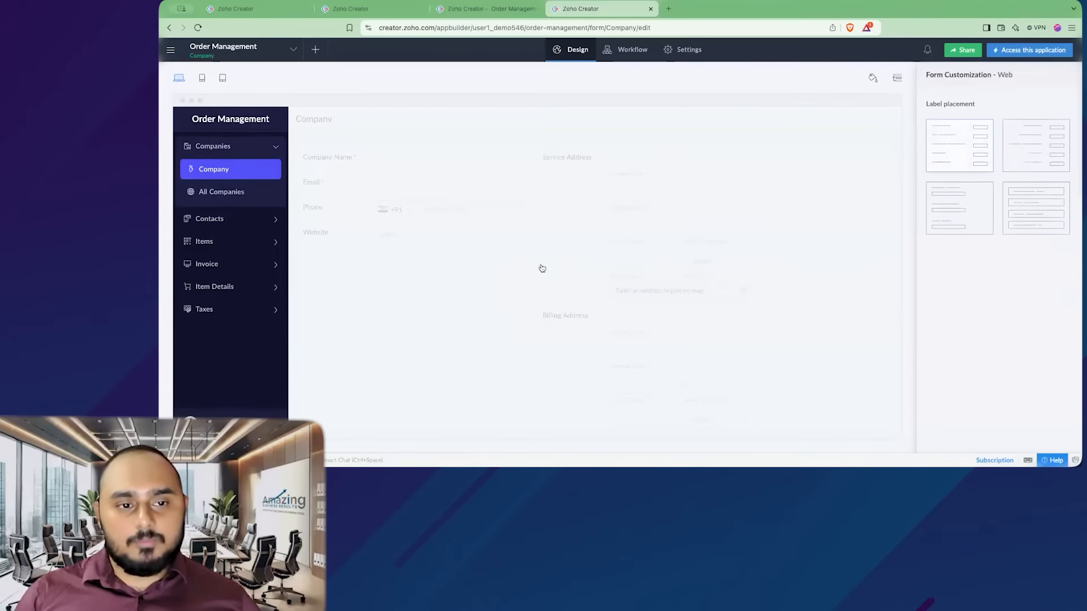
pyautogui.click(541, 266)
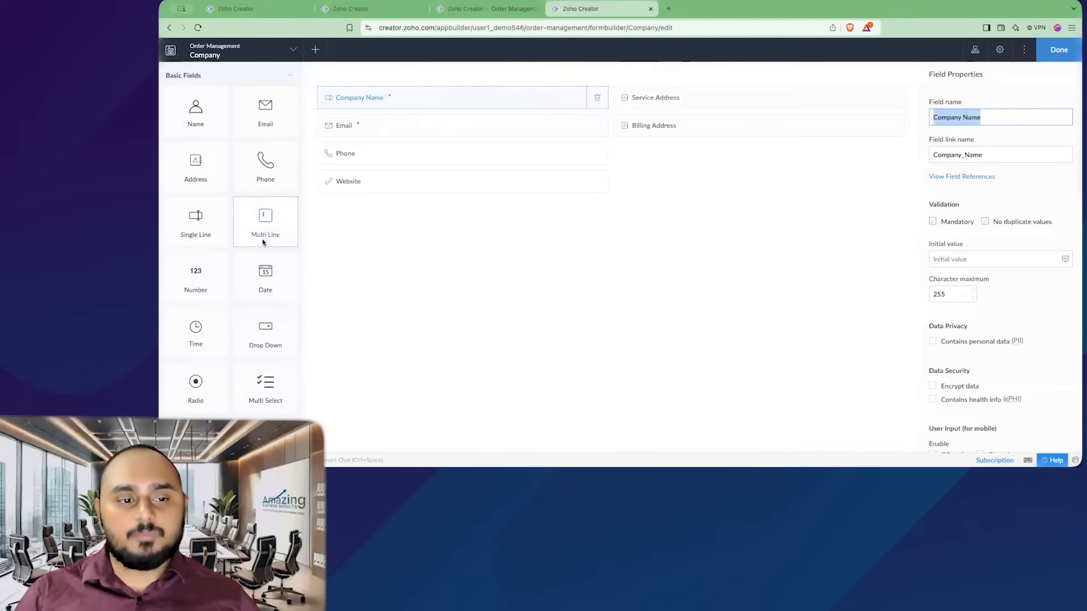
pyautogui.scroll(-8, 263, 237)
pyautogui.moveTo(265, 340); pyautogui.dragTo(385, 209)
pyautogui.click(618, 215)
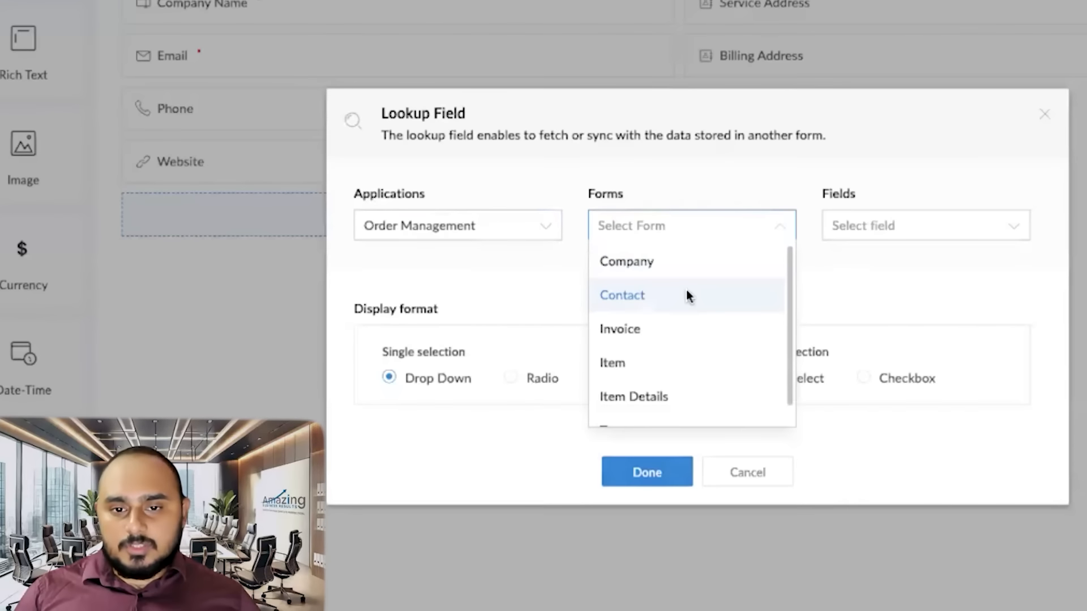
pyautogui.click(689, 295)
pyautogui.click(903, 227)
pyautogui.click(907, 298)
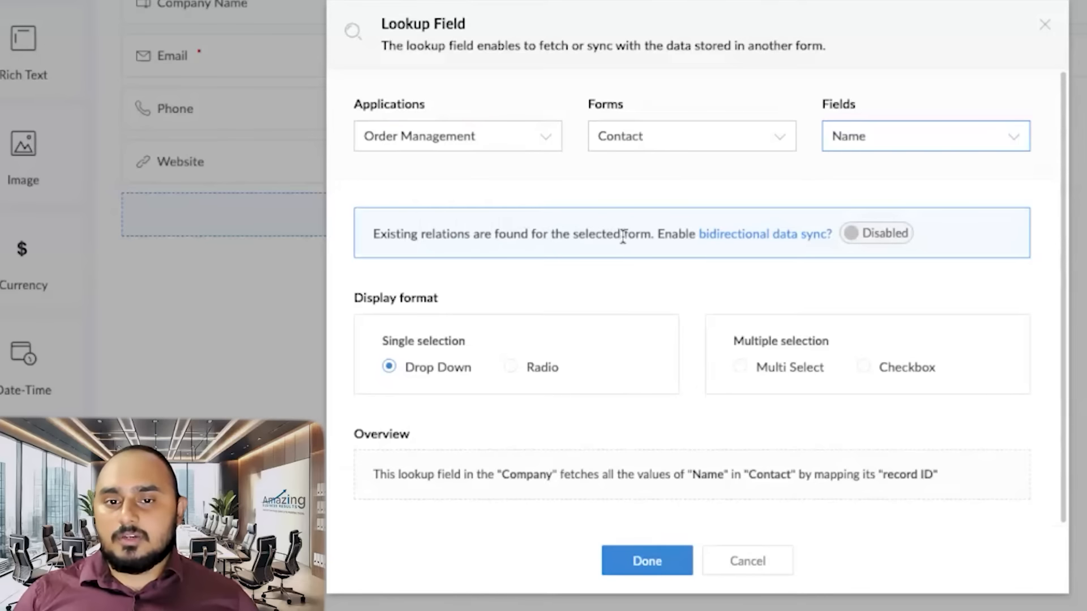
# - Enable bidirectional data sync using the existing Company relation, set the display format to Multi Select, and finish editing the form
pyautogui.click(878, 240)
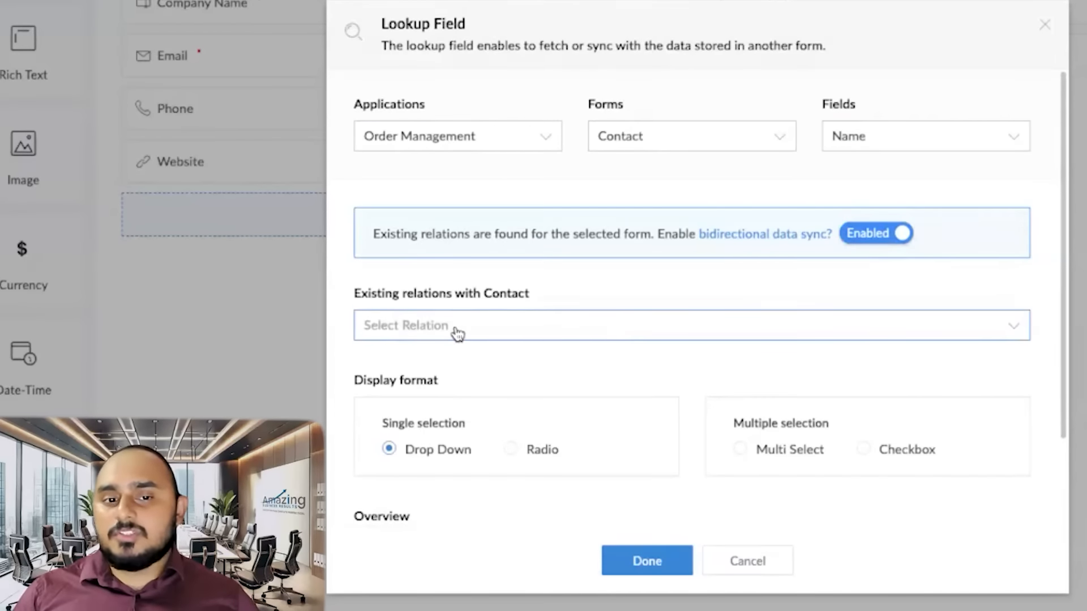
pyautogui.click(494, 327)
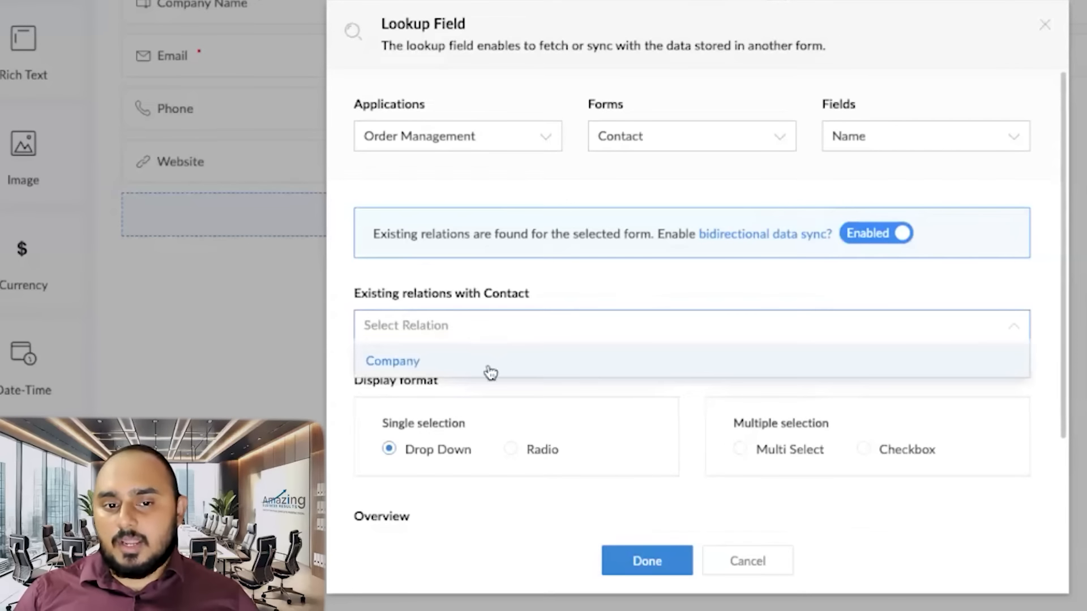
pyautogui.click(455, 362)
pyautogui.scroll(-2, 476, 343)
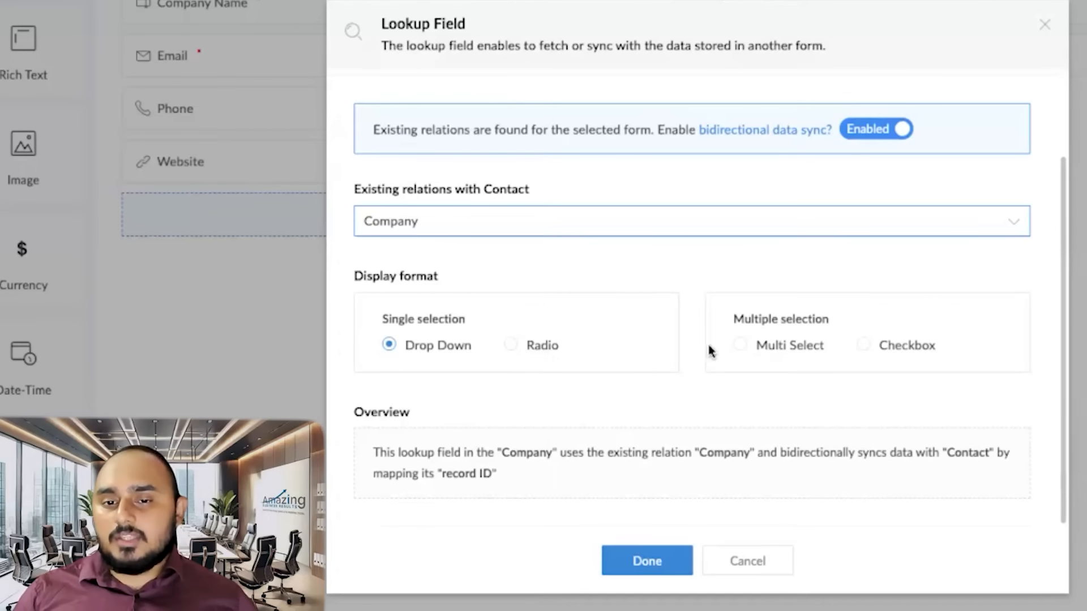
pyautogui.click(740, 347)
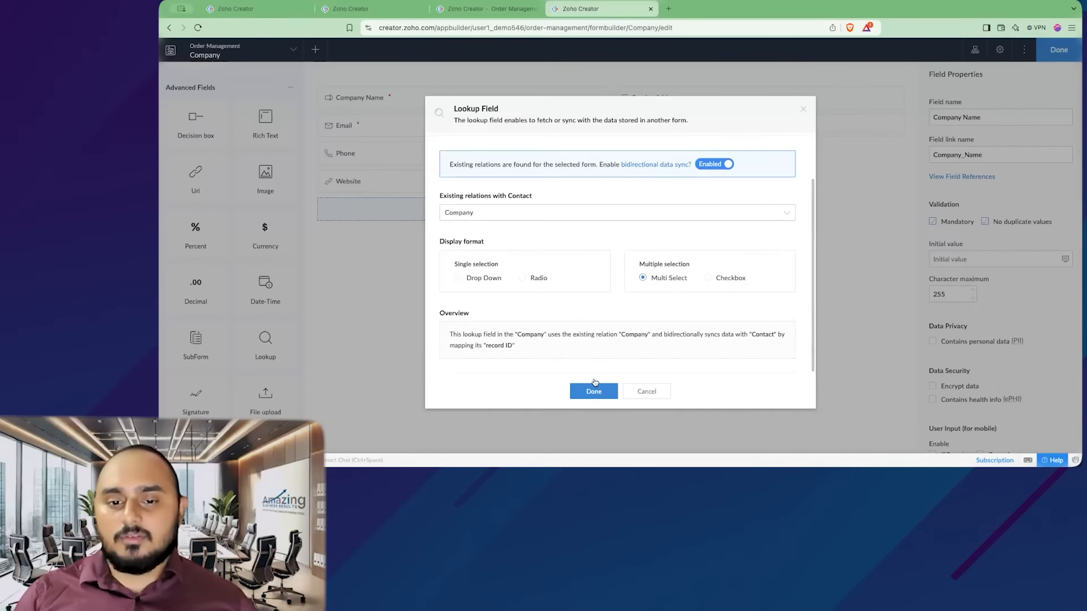
pyautogui.click(594, 391)
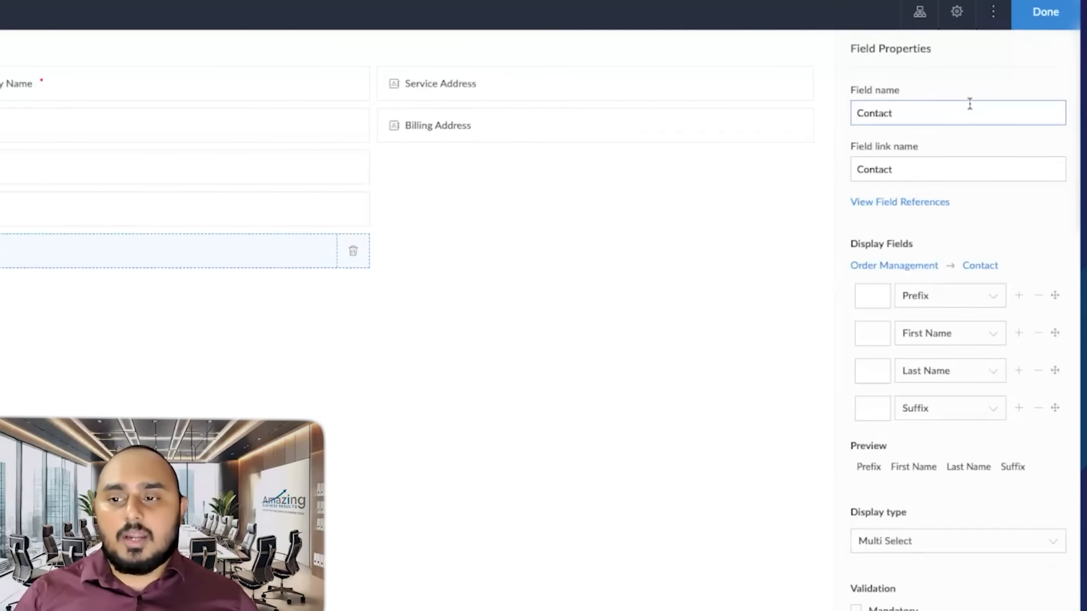
pyautogui.scroll(-10, 1008, 110)
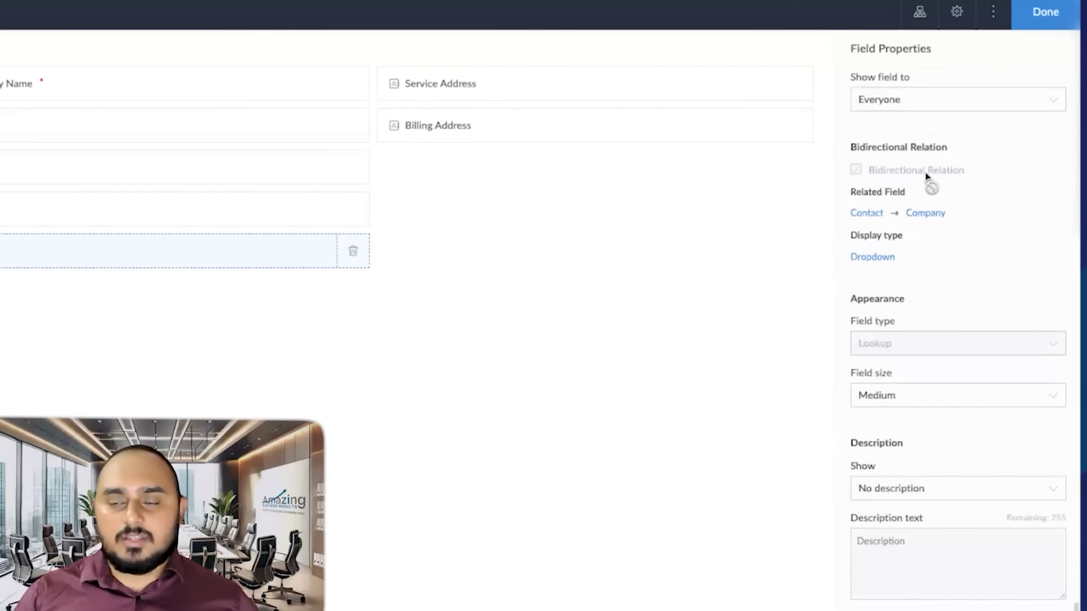
pyautogui.click(1046, 12)
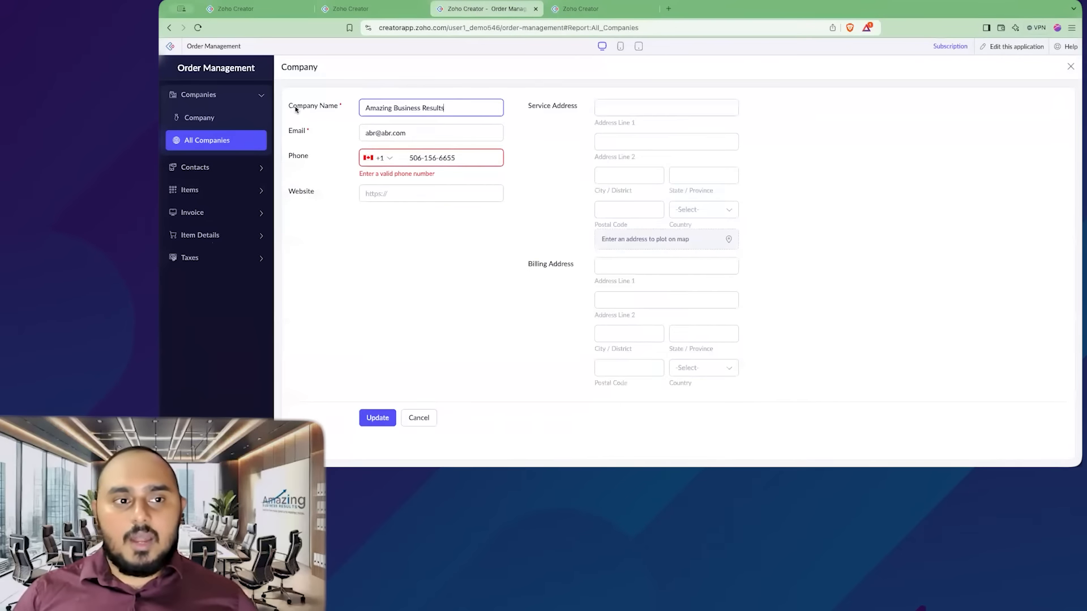
# - Try to add the second contact to the Amazing Business Results company record and update it
pyautogui.click(216, 142)
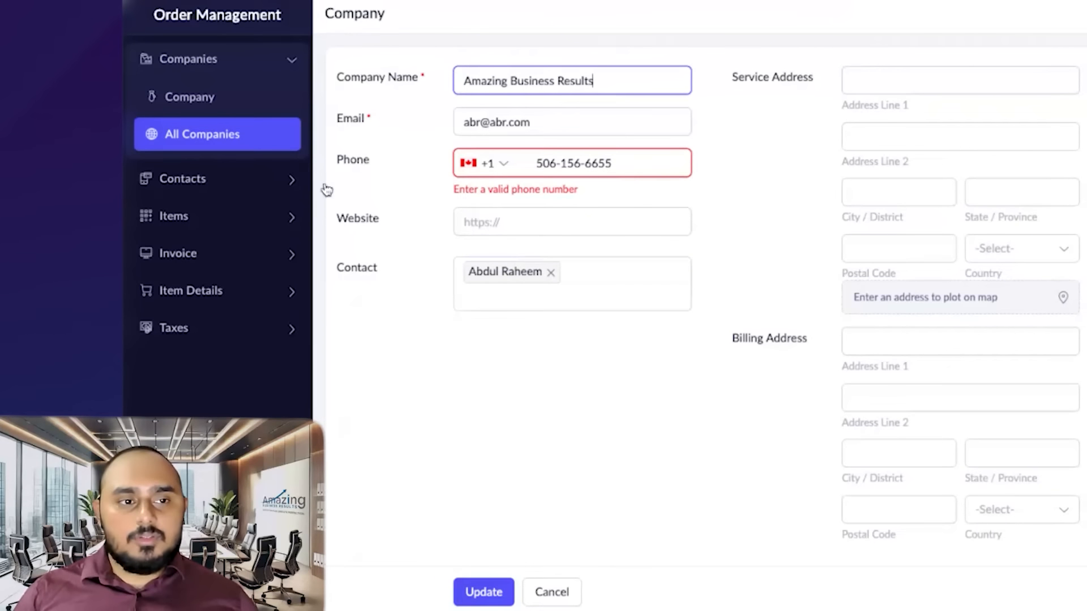
pyautogui.click(642, 289)
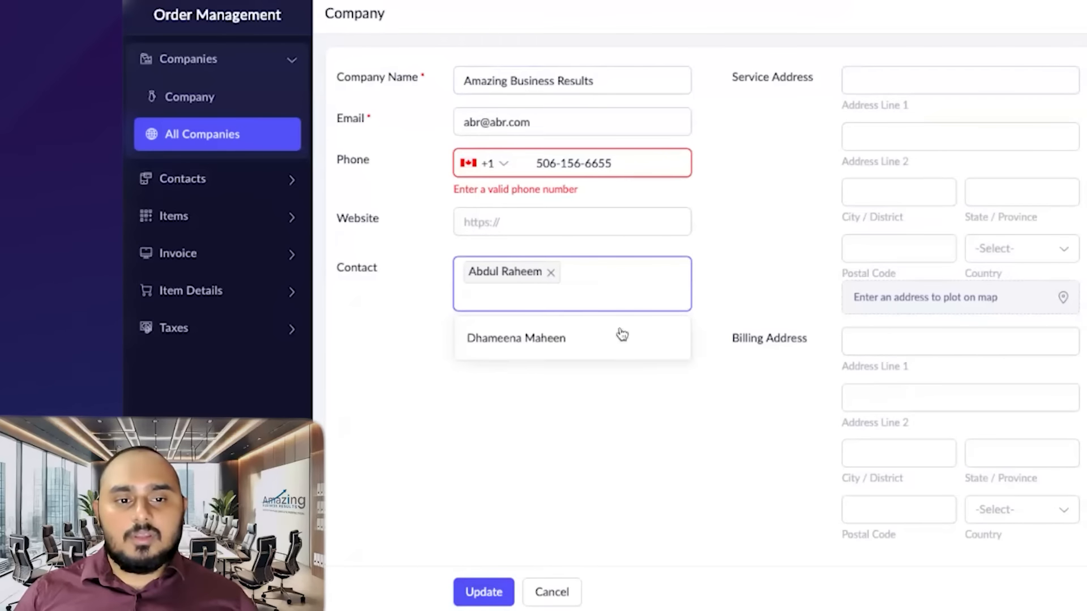
pyautogui.click(533, 340)
pyautogui.click(537, 448)
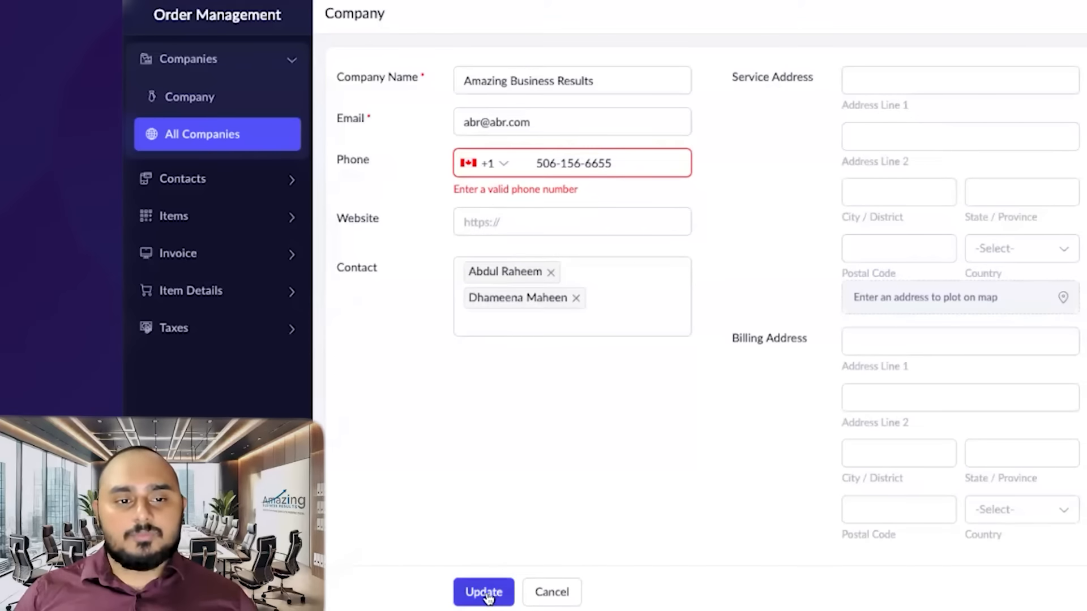
pyautogui.click(486, 593)
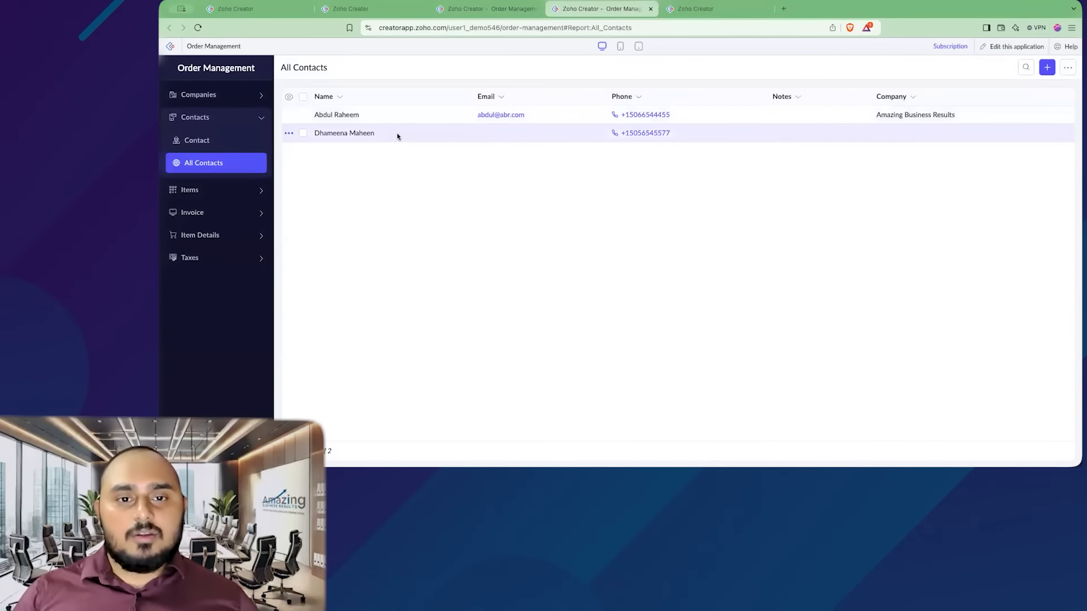
# - Inspect the second contact's record for editing and then the All Companies report
pyautogui.rightClick(396, 134)
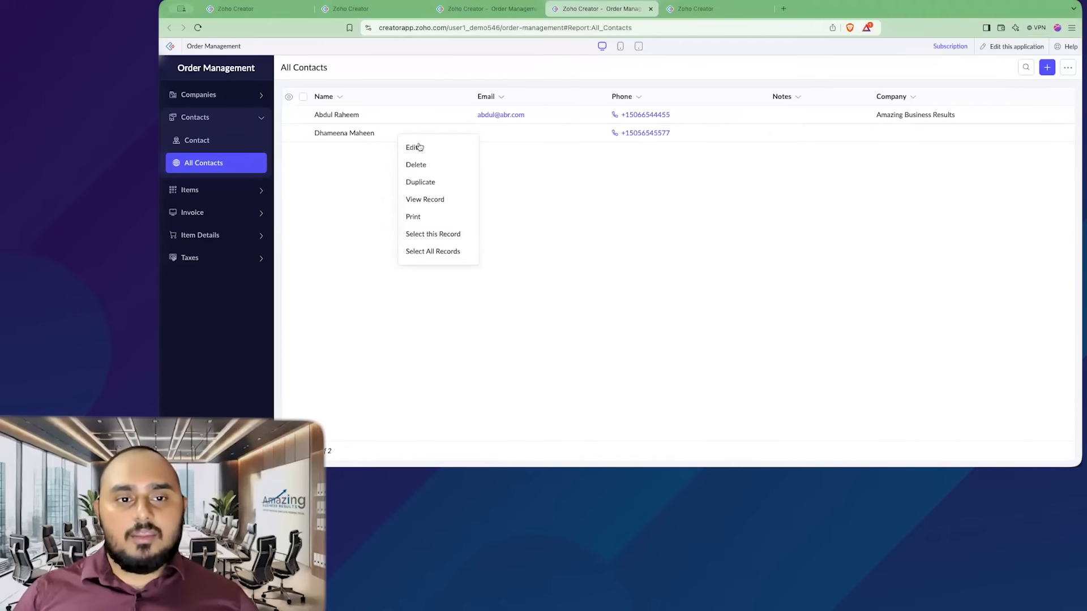
pyautogui.click(418, 147)
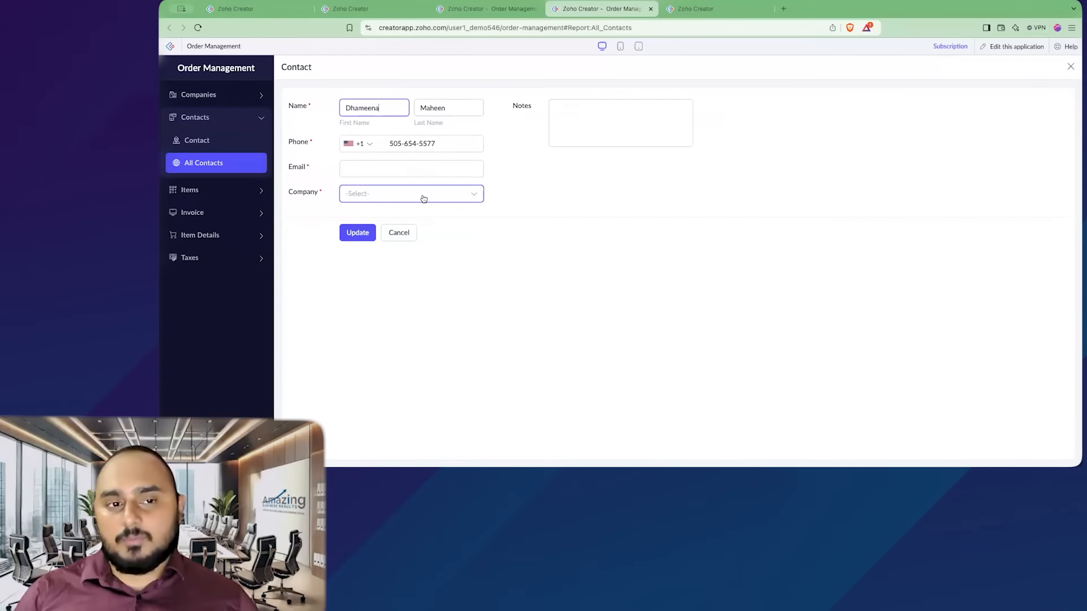
pyautogui.click(227, 98)
pyautogui.click(232, 139)
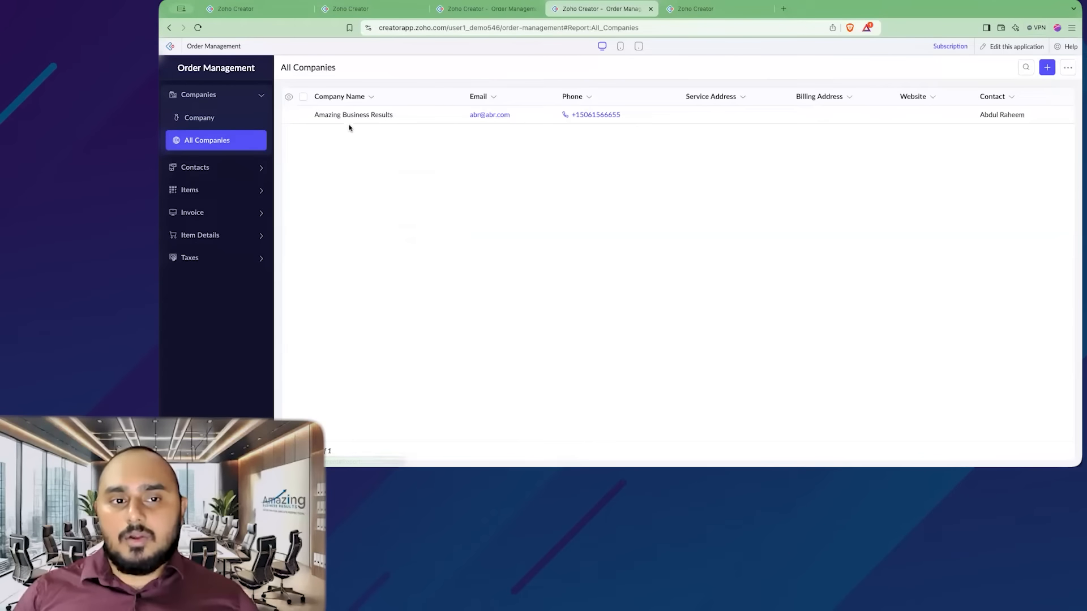
# - Edit the Amazing Business Results record to add the second contact, update it, and review All Companies
pyautogui.rightClick(404, 117)
pyautogui.click(418, 127)
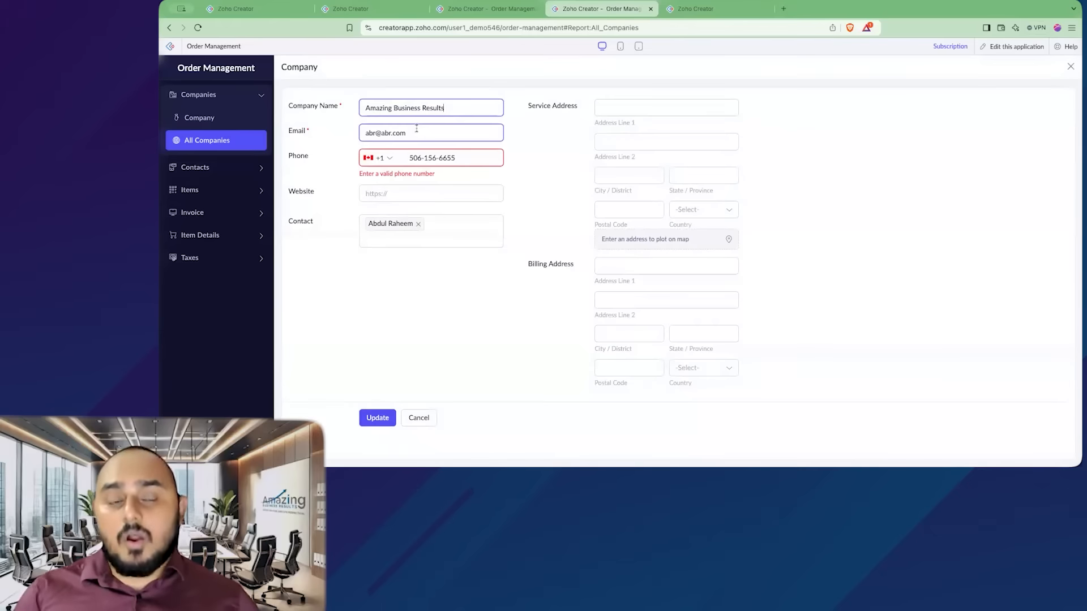
pyautogui.click(454, 233)
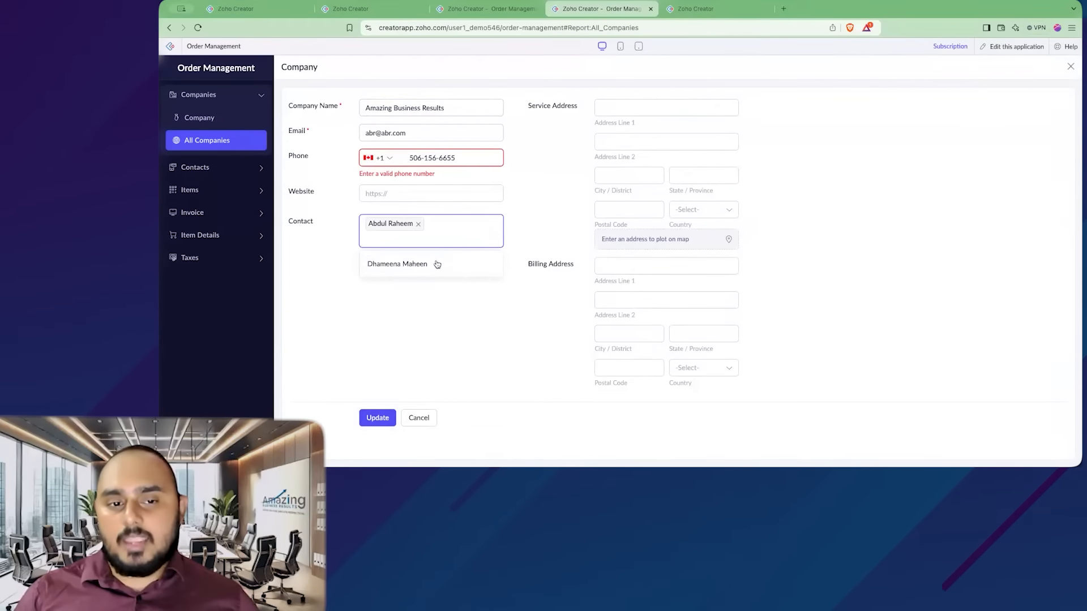
pyautogui.click(433, 263)
pyautogui.click(374, 418)
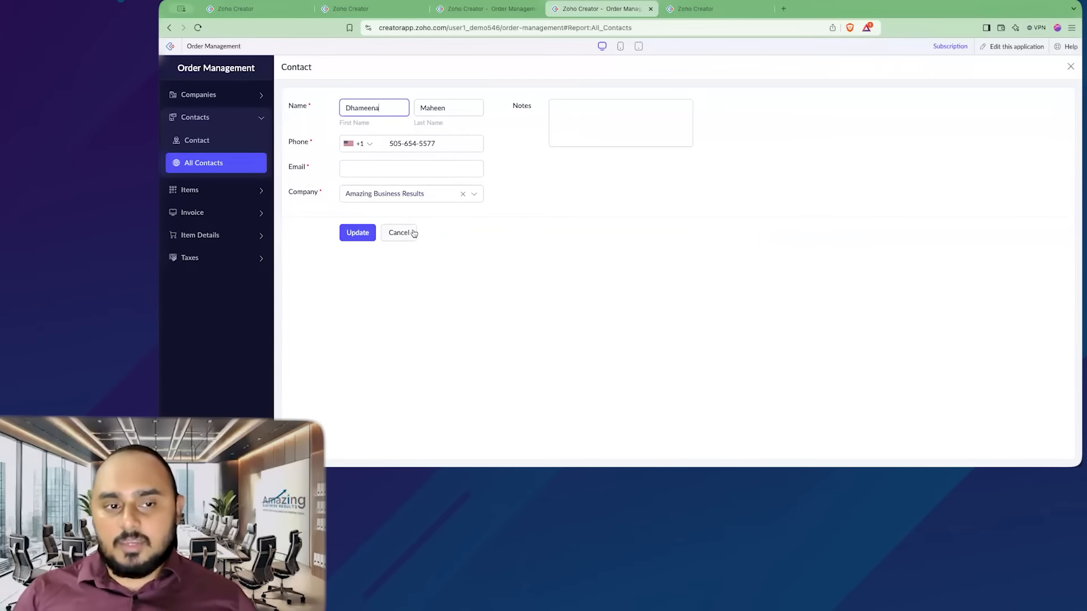
pyautogui.click(226, 97)
pyautogui.click(240, 140)
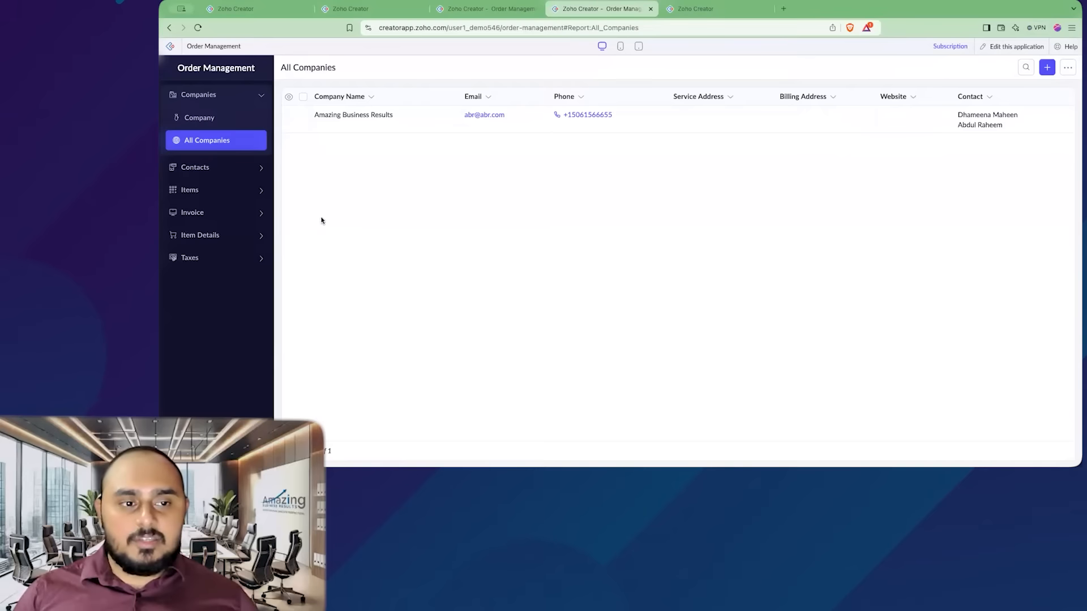
# - Open the Invoice form and examine its company, contact, item details and total fields
pyautogui.click(259, 217)
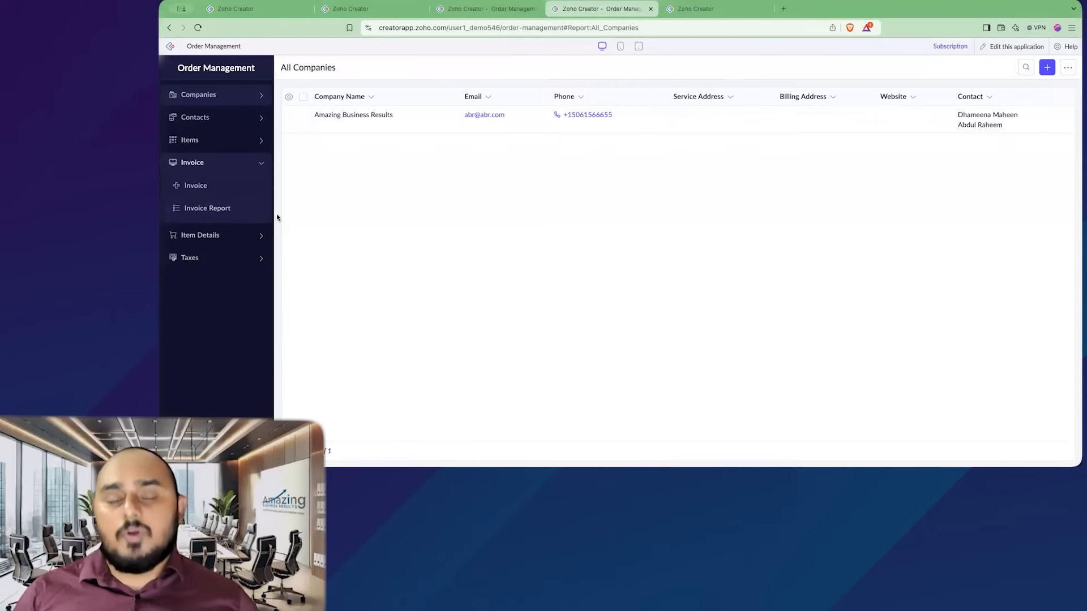
pyautogui.click(230, 186)
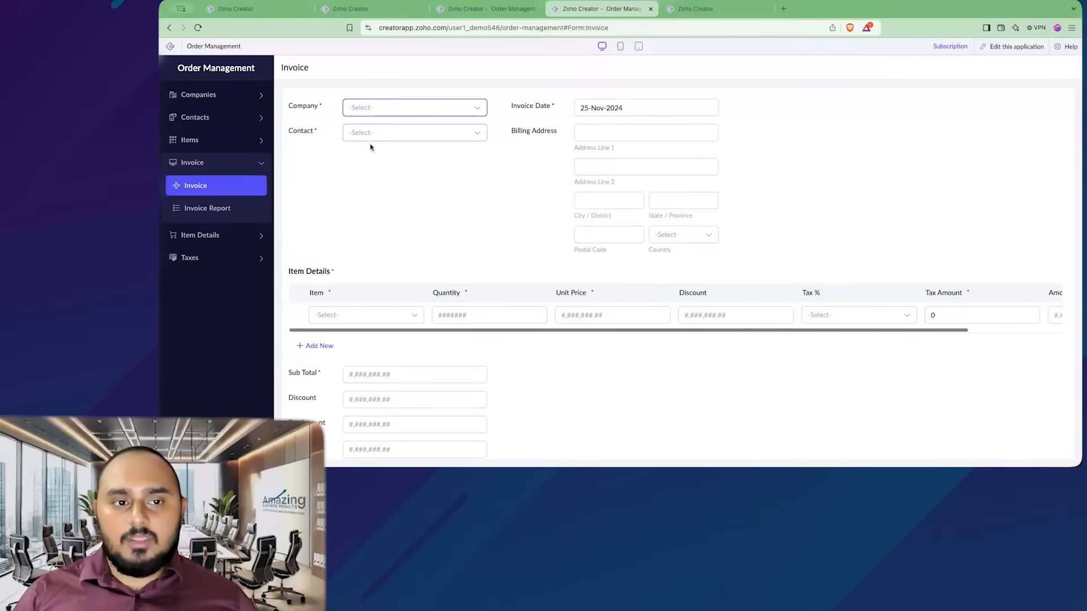
pyautogui.scroll(-2, 190, 277)
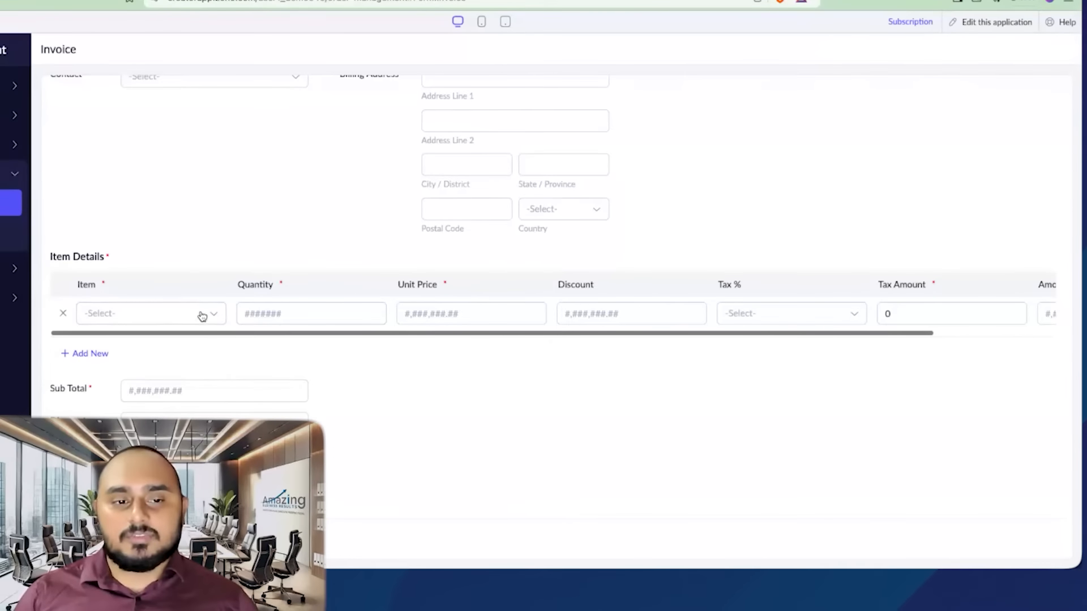
pyautogui.scroll(1, 237, 320)
pyautogui.scroll(1, 215, 325)
pyautogui.scroll(-2, 186, 362)
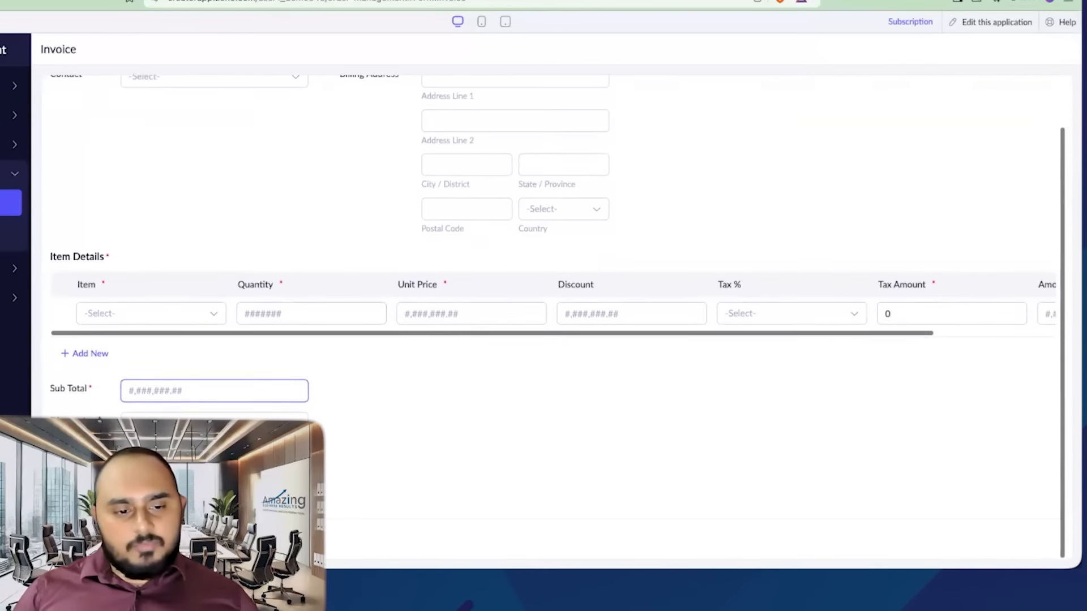
pyautogui.click(173, 384)
pyautogui.scroll(2, 170, 387)
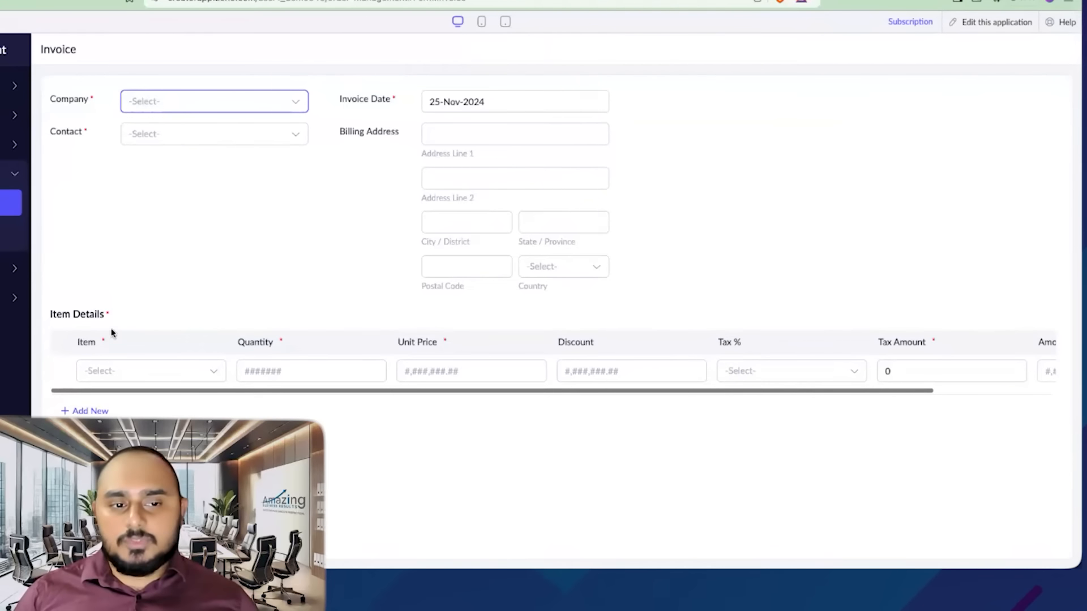
pyautogui.click(154, 370)
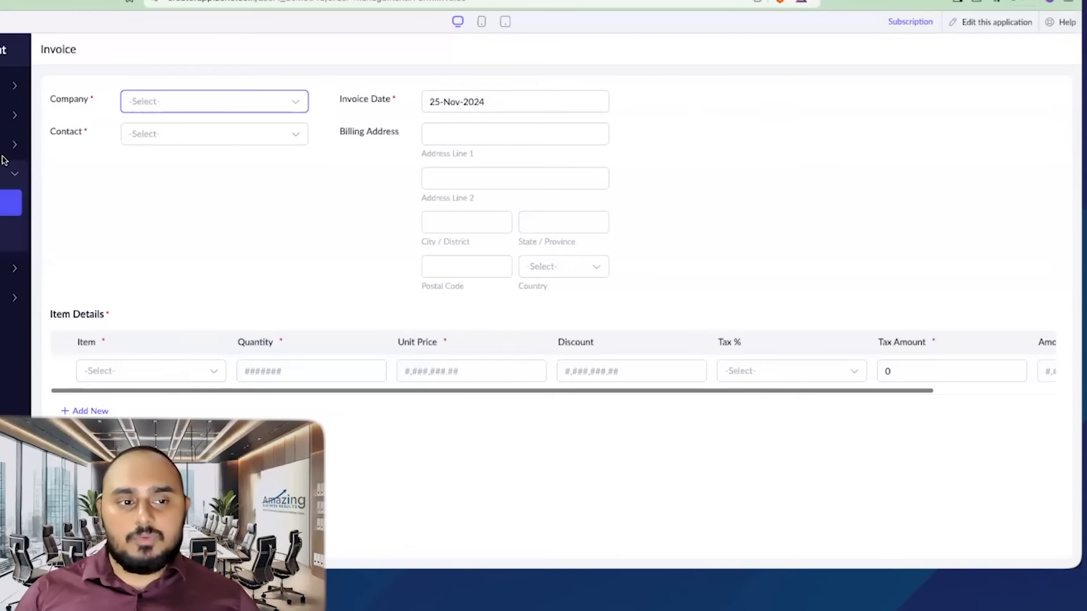
# - Examine the Item Details form fields and compare them with the Invoice form's item rows
pyautogui.click(29, 267)
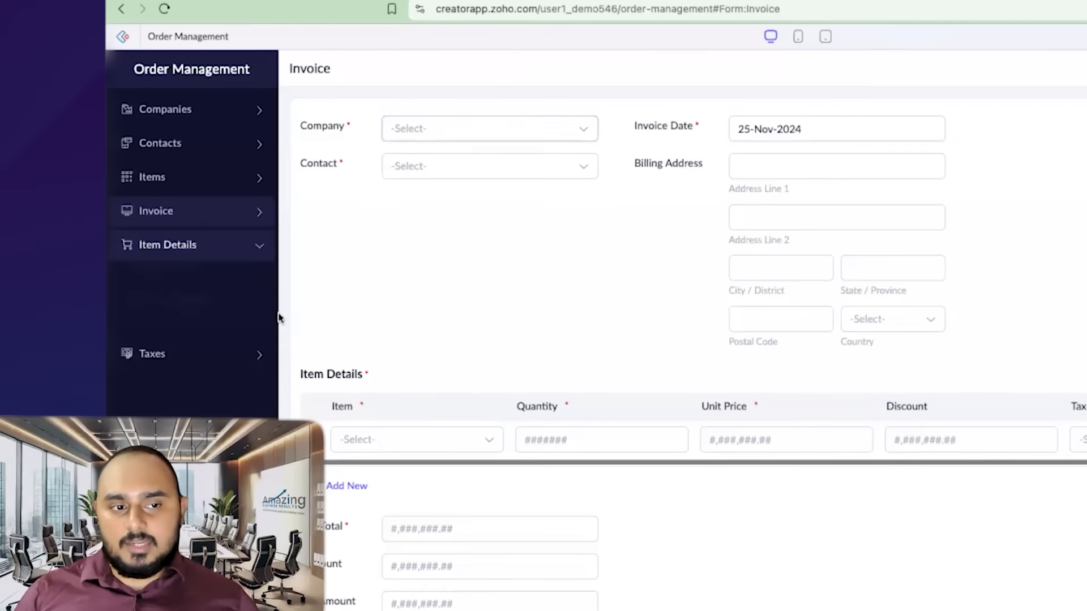
pyautogui.click(209, 284)
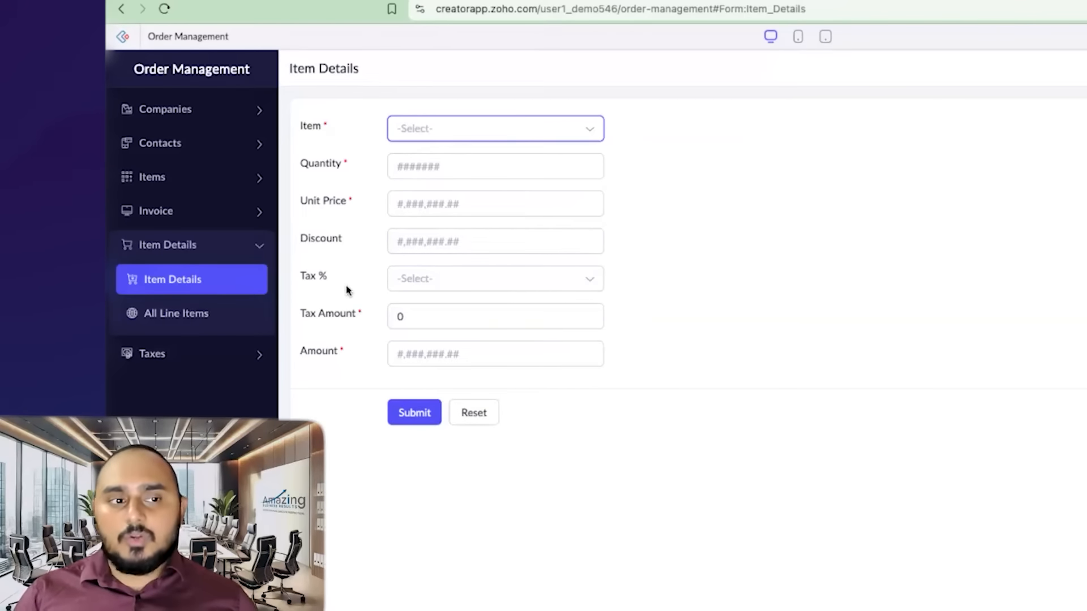
pyautogui.click(325, 251)
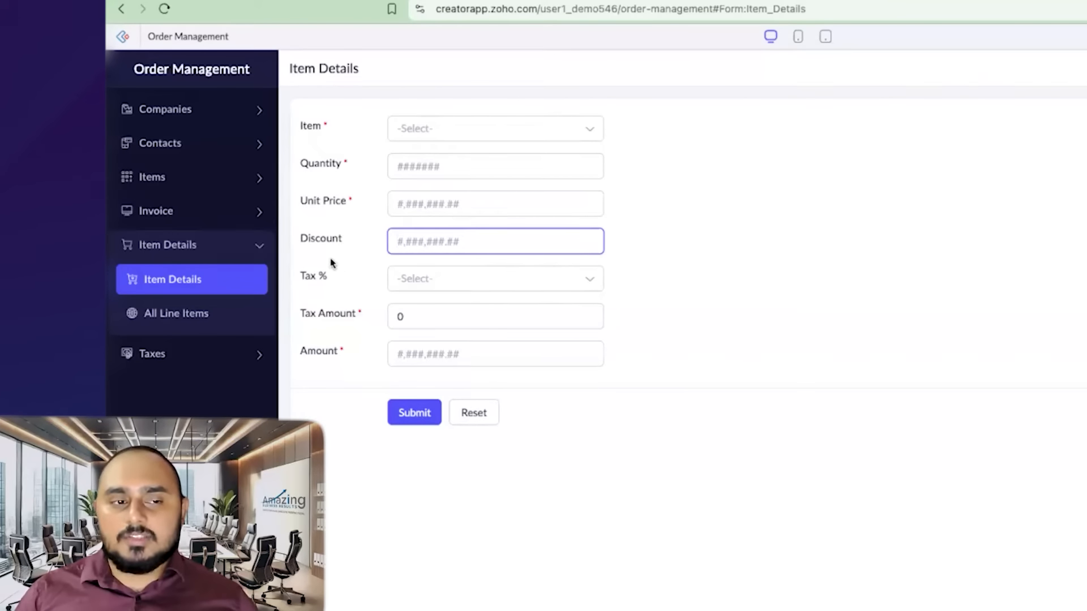
pyautogui.click(210, 219)
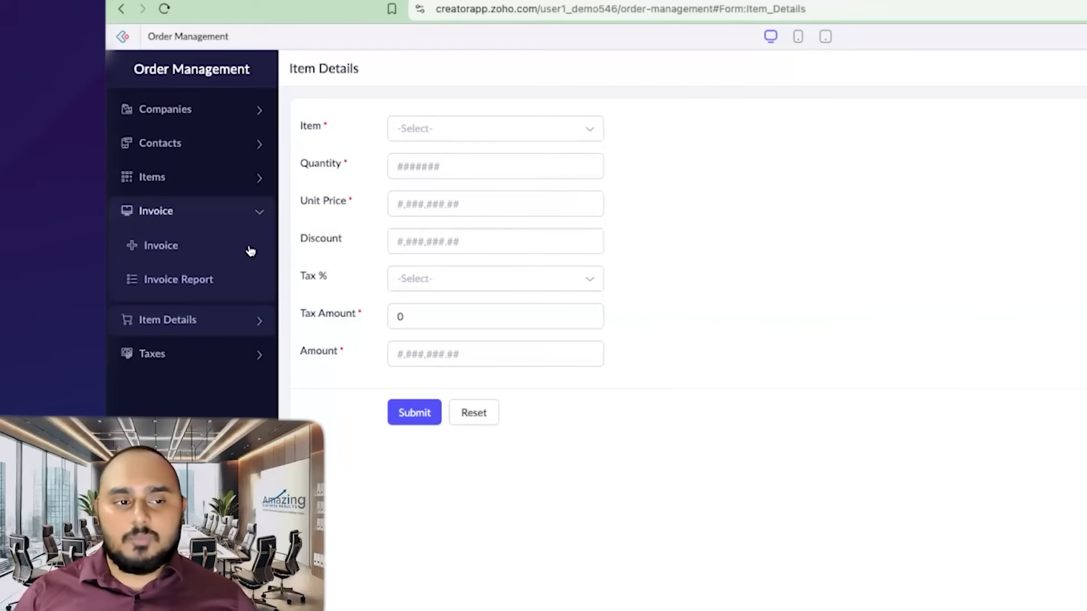
pyautogui.click(213, 253)
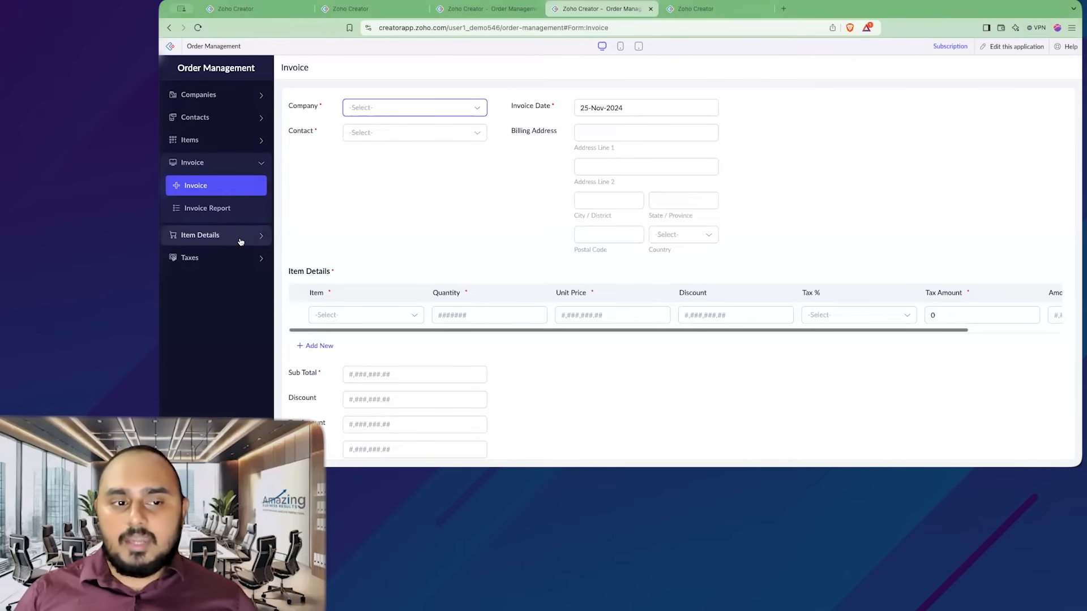
pyautogui.click(240, 239)
pyautogui.scroll(-2, 302, 301)
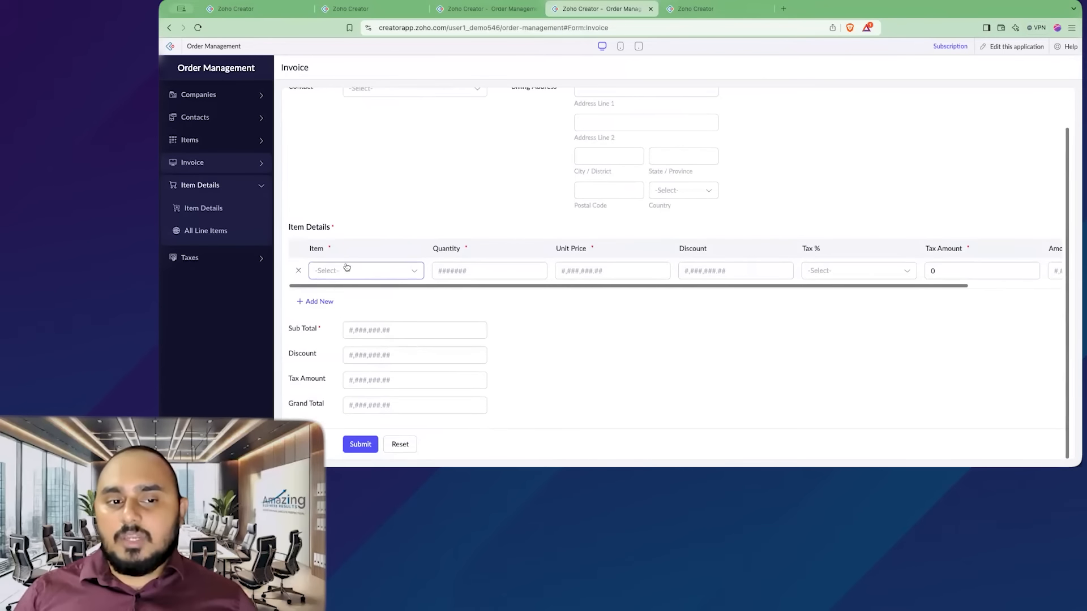
pyautogui.scroll(2, 375, 286)
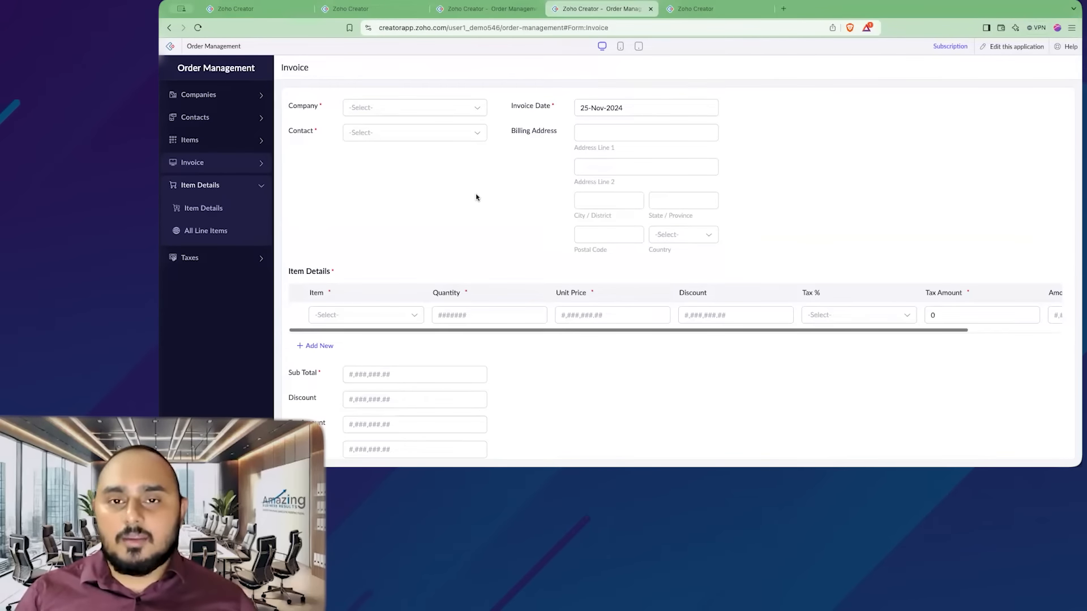
# - Add a lookup field to the Item Details form that fetches Invoice Number from the Invoice form
pyautogui.click(697, 9)
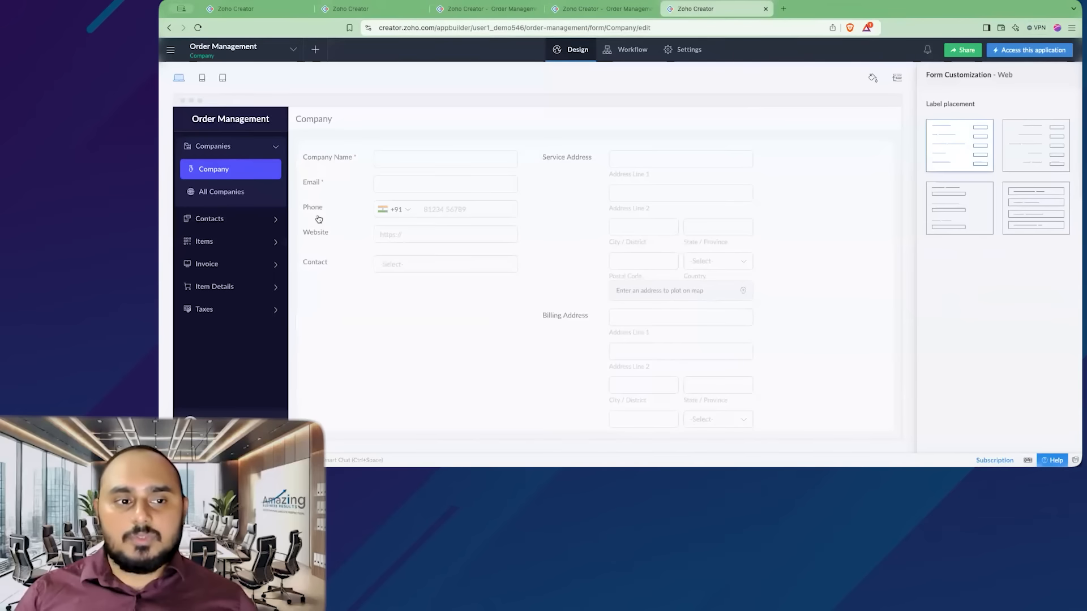
pyautogui.click(253, 288)
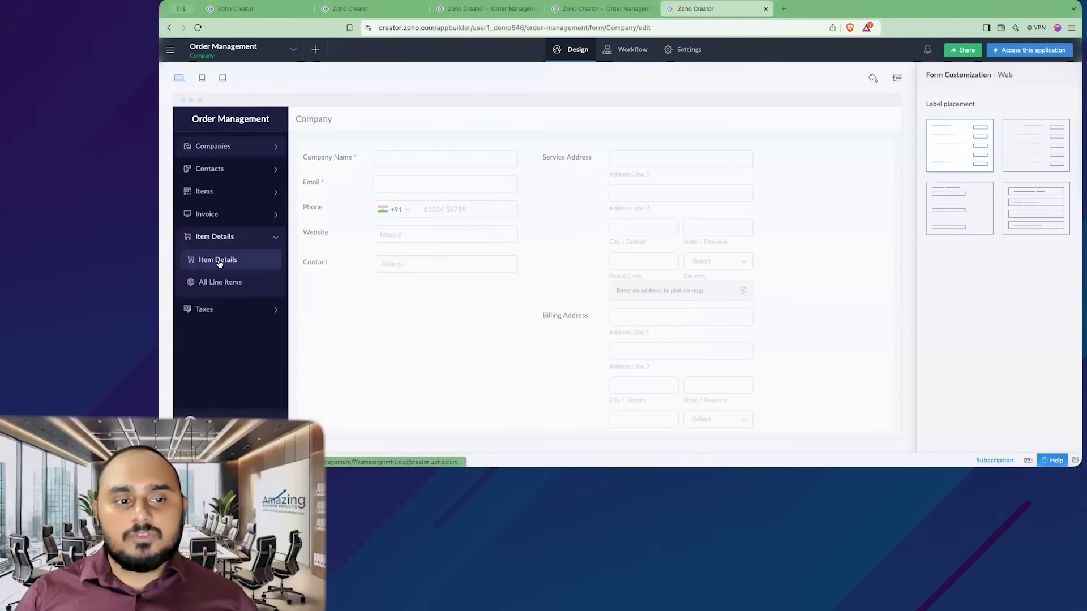
pyautogui.click(244, 261)
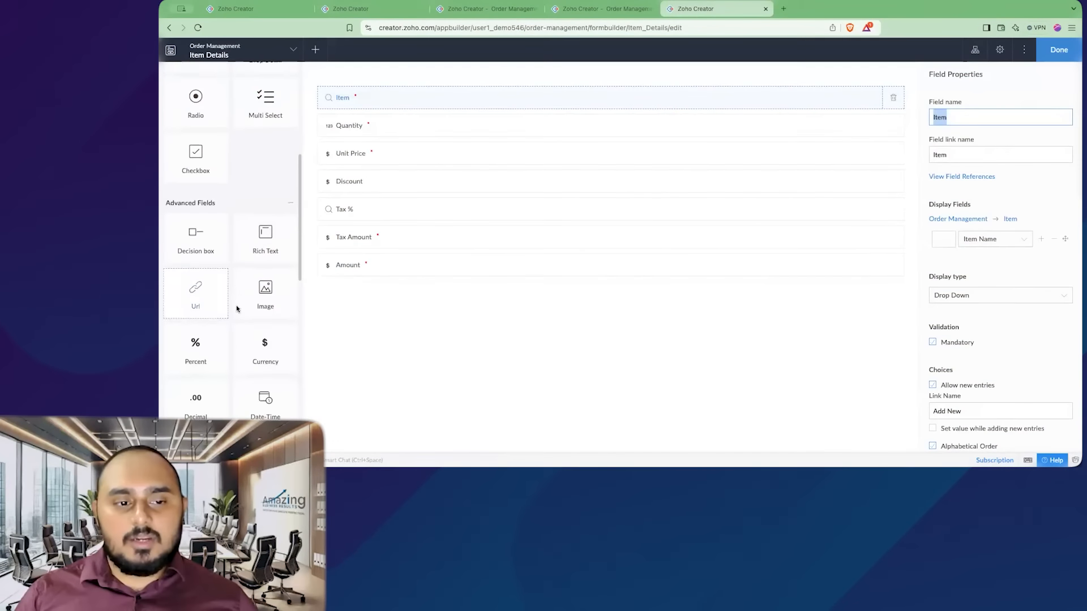
pyautogui.scroll(-4, 236, 304)
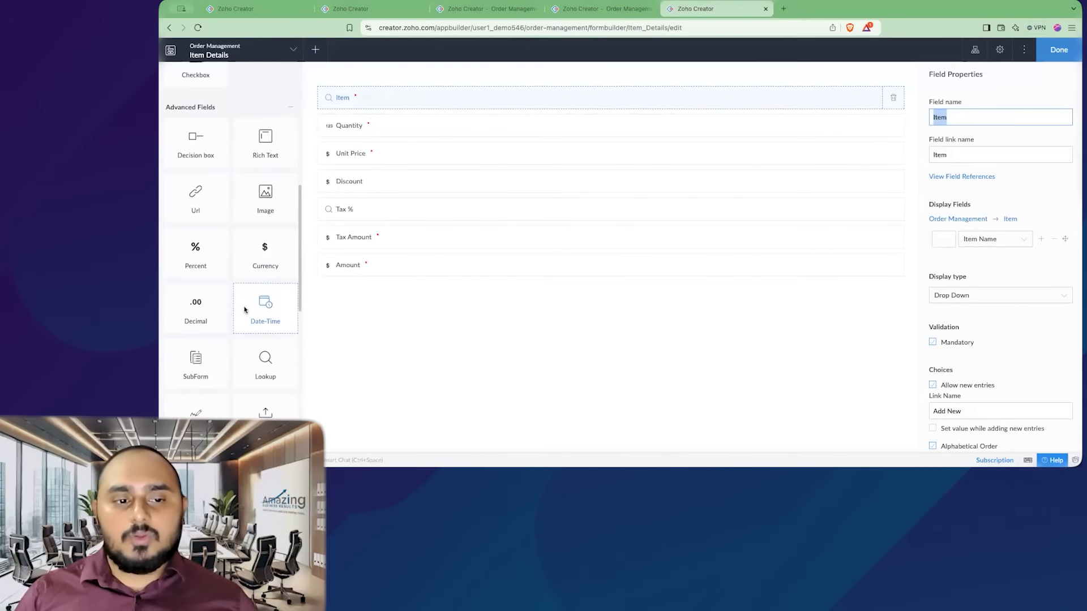
pyautogui.moveTo(264, 285); pyautogui.dragTo(419, 293)
pyautogui.click(607, 219)
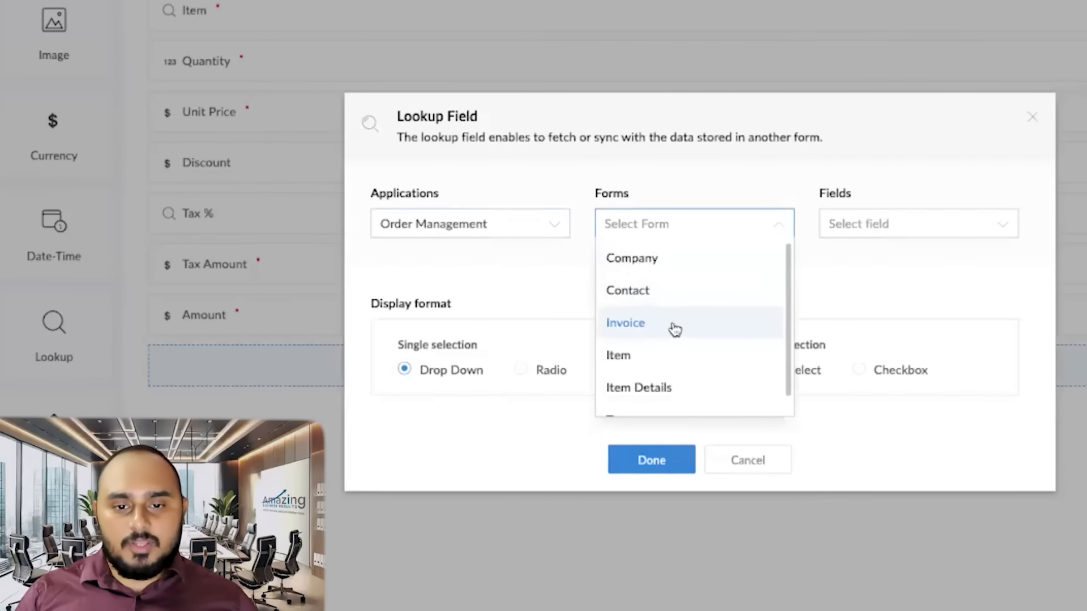
pyautogui.click(675, 330)
pyautogui.click(872, 229)
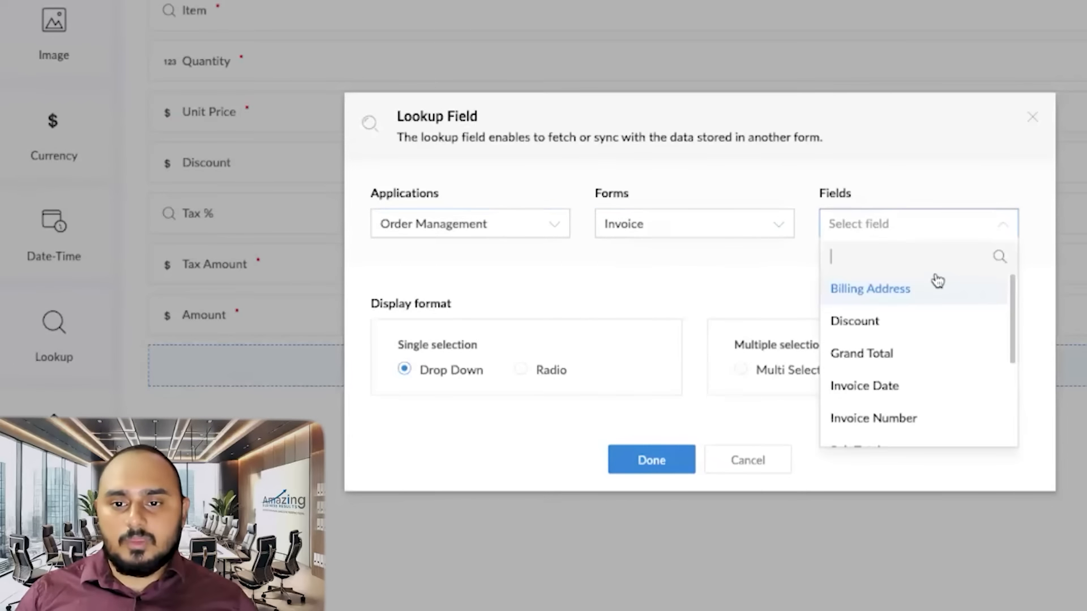
pyautogui.scroll(-1, 914, 357)
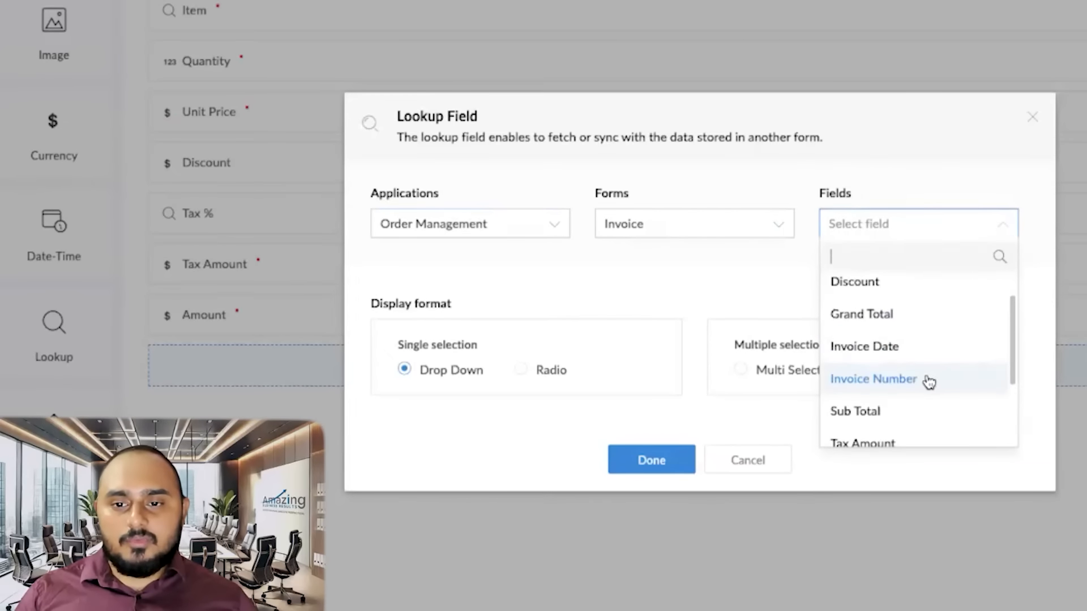
pyautogui.click(929, 380)
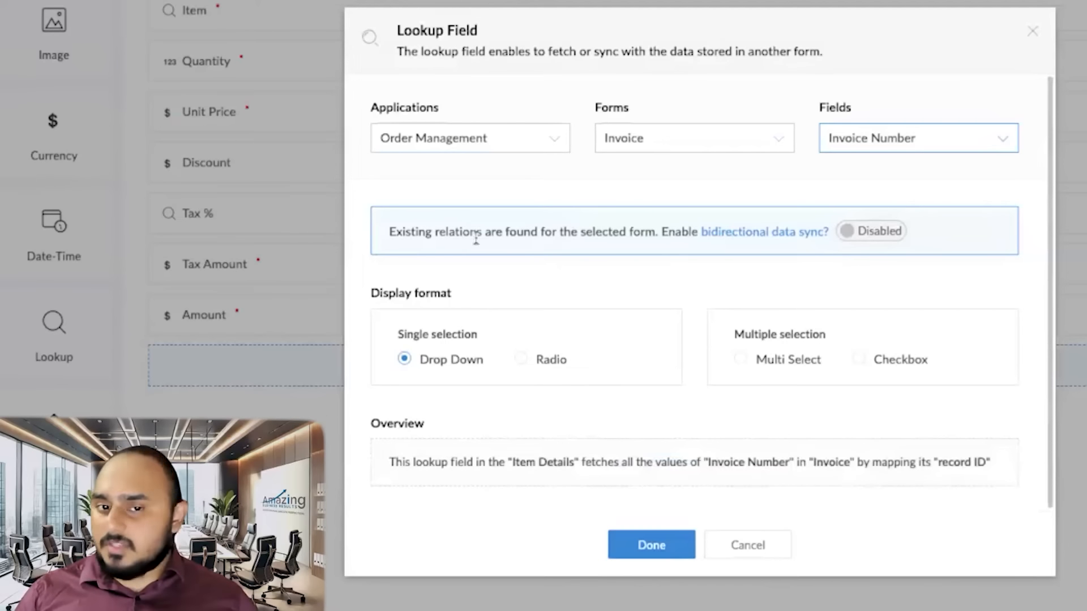
# - Enable bidirectional data sync using the existing Item Details relation, then save the lookup and the form
pyautogui.click(883, 236)
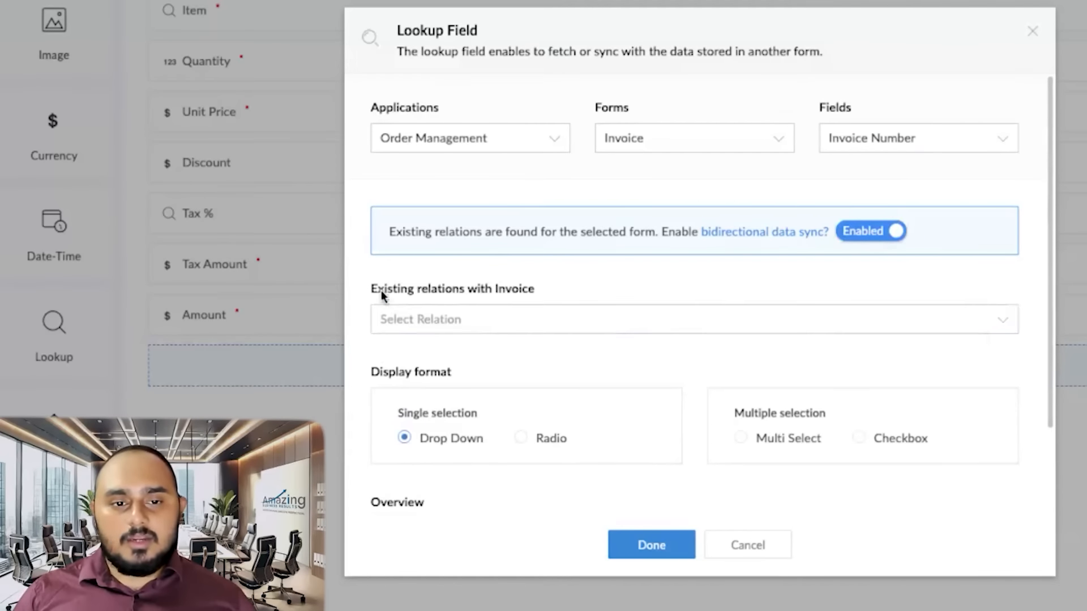
pyautogui.click(505, 324)
pyautogui.click(440, 356)
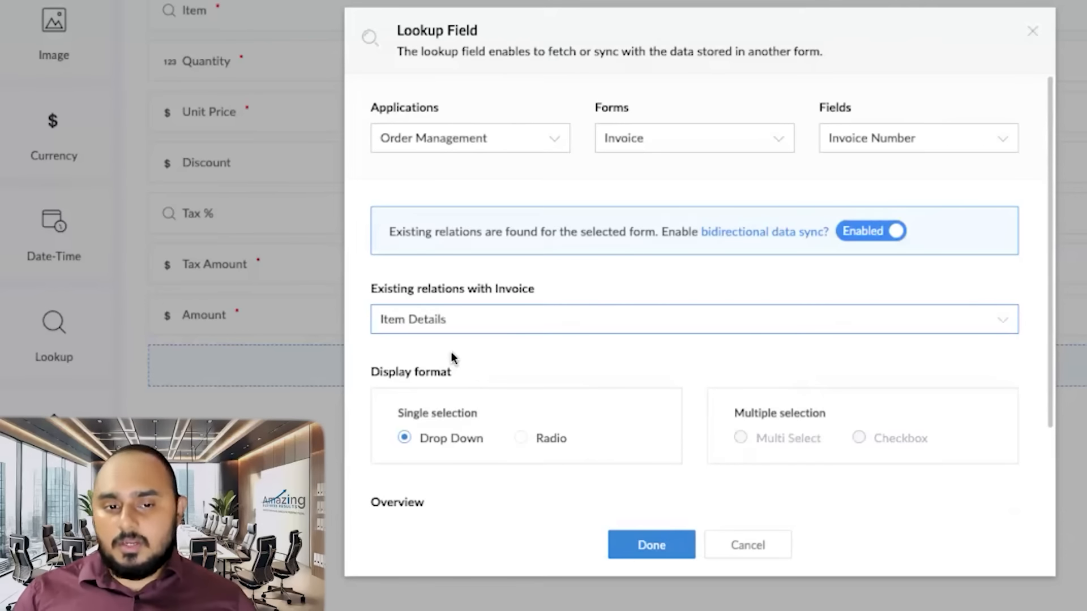
pyautogui.scroll(-3, 451, 352)
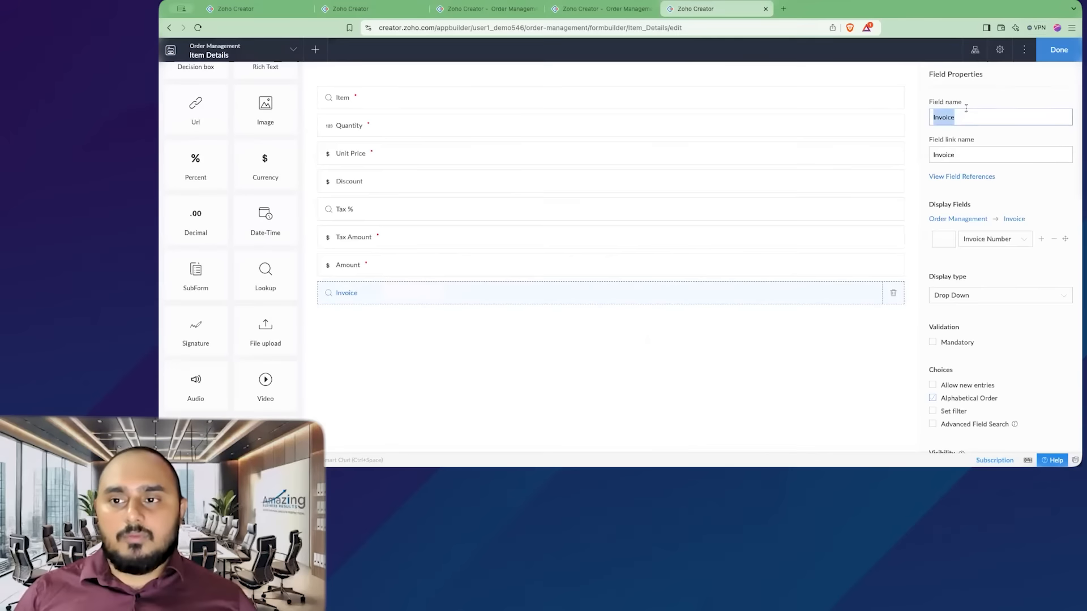
pyautogui.click(972, 101)
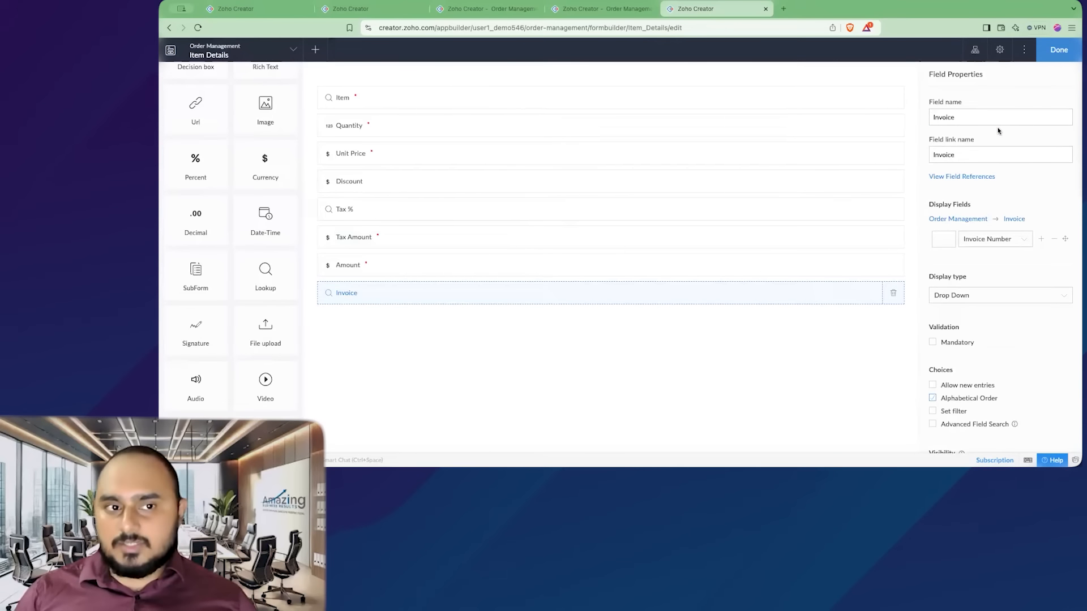
pyautogui.click(1058, 50)
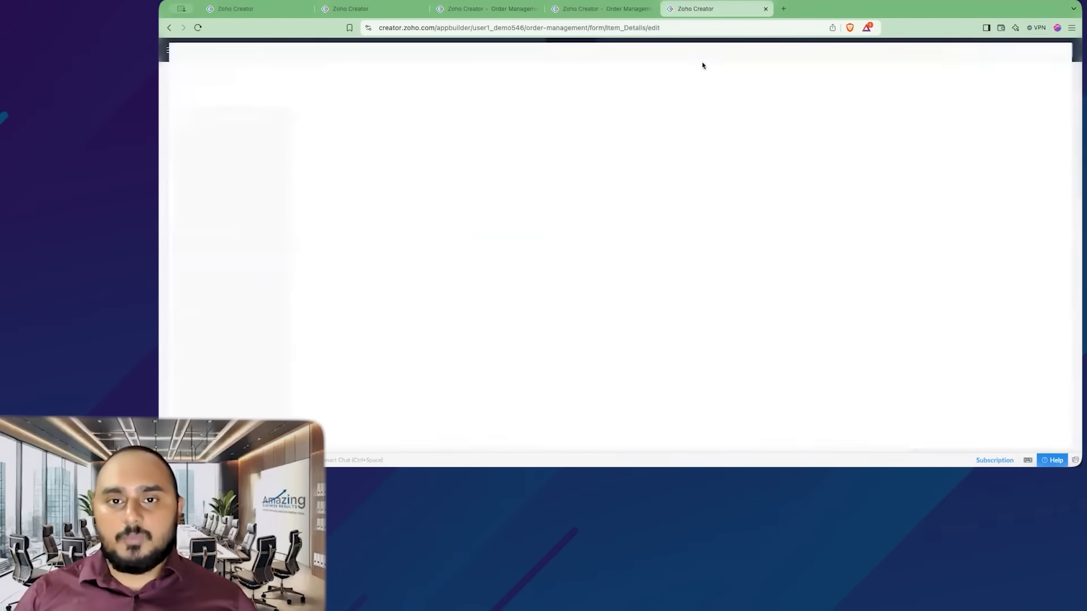
# - Submit a new invoice for Amazing Business Results with its first contact and an Automatic Door item priced 500
pyautogui.click(599, 9)
pyautogui.click(240, 164)
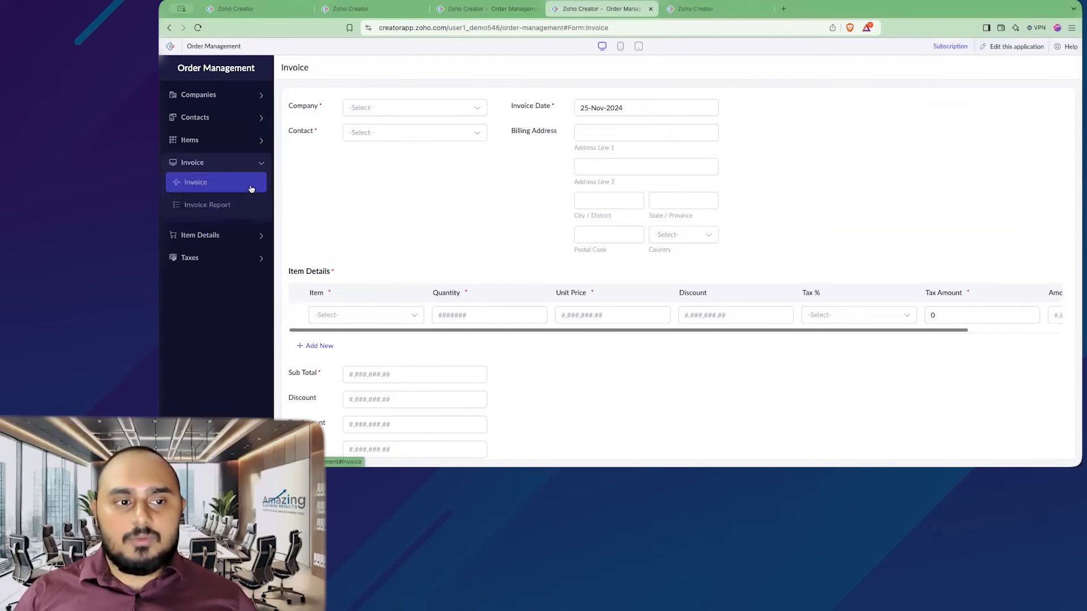
pyautogui.click(251, 189)
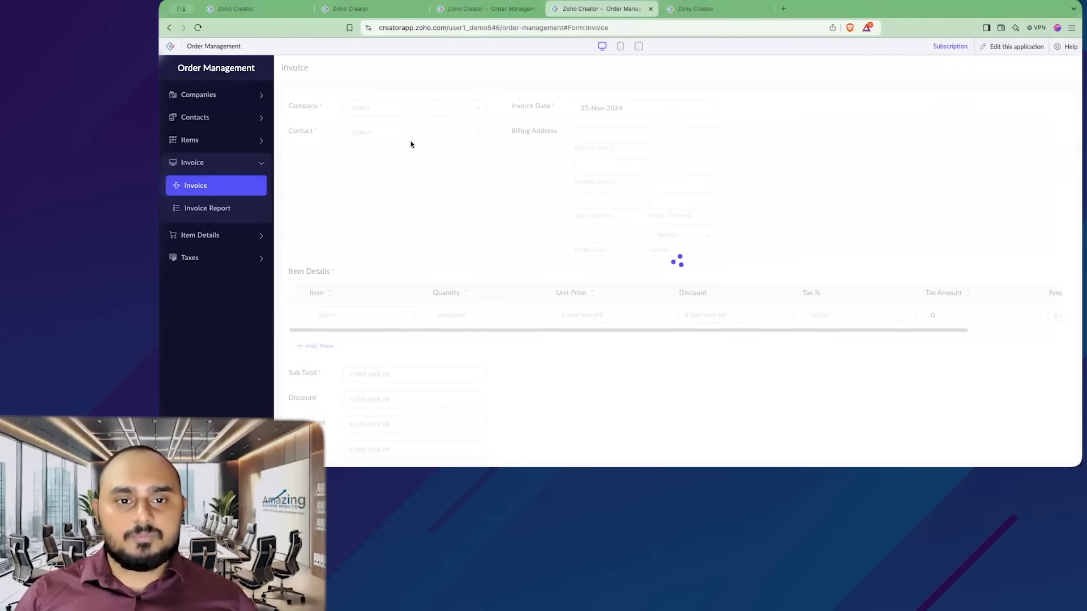
pyautogui.click(405, 109)
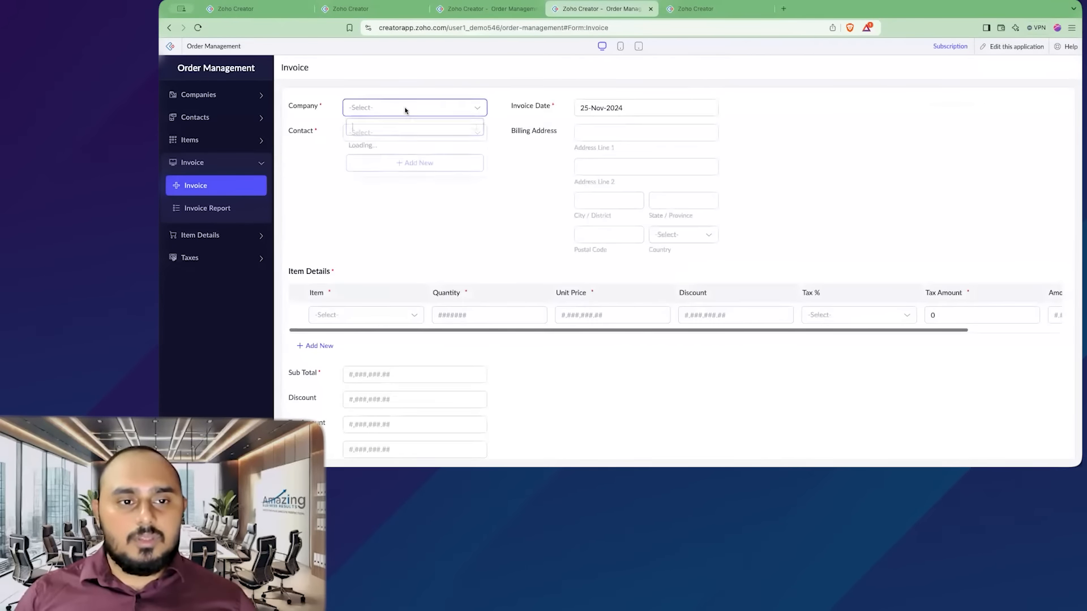
pyautogui.click(382, 140)
pyautogui.click(400, 132)
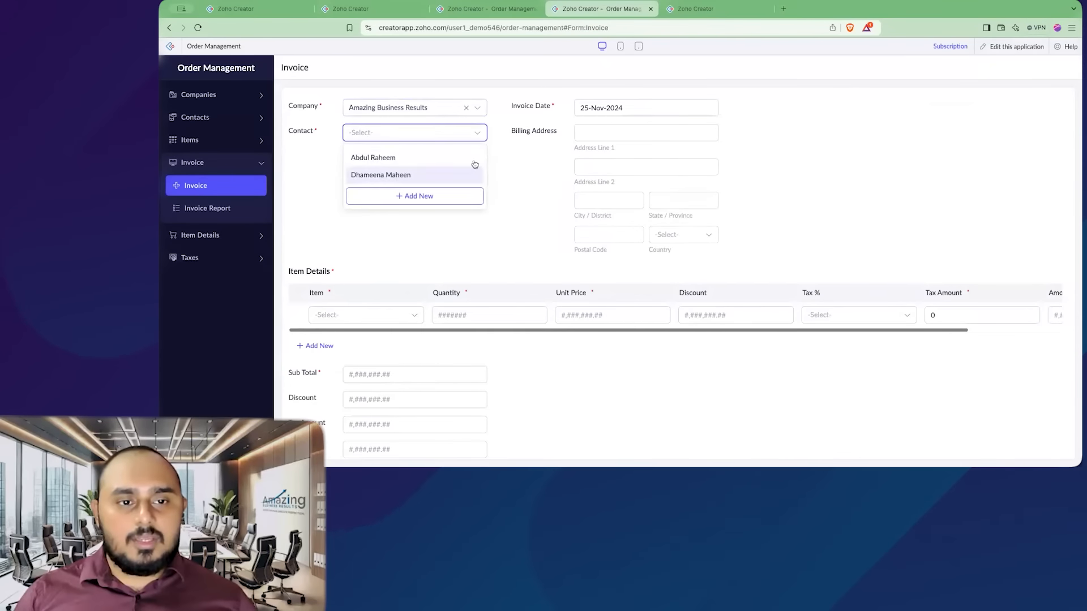
pyautogui.click(403, 158)
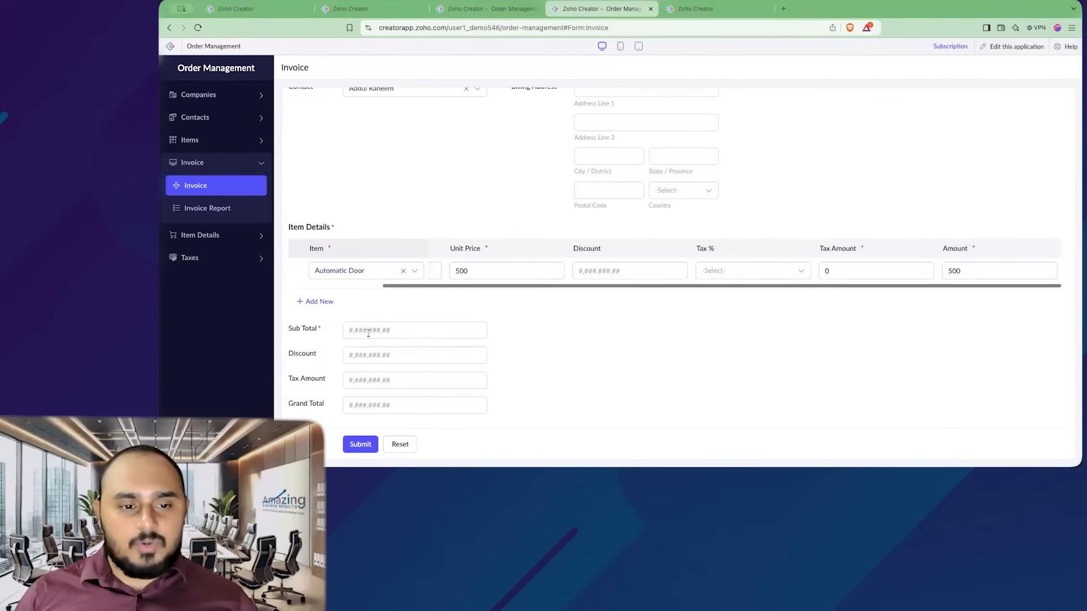
pyautogui.click(374, 330)
pyautogui.write('500')
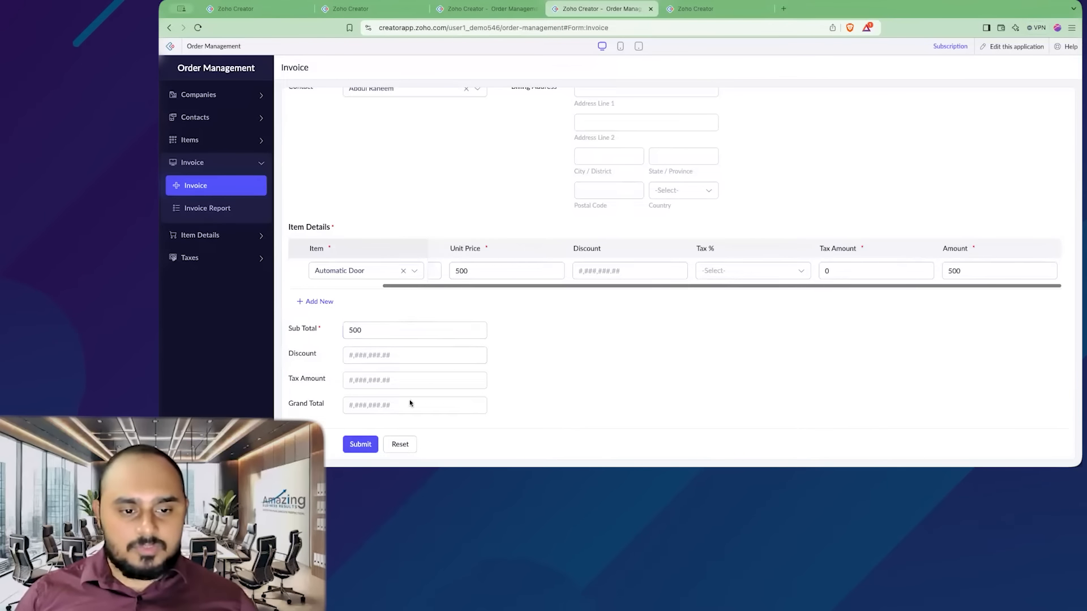
pyautogui.click(360, 444)
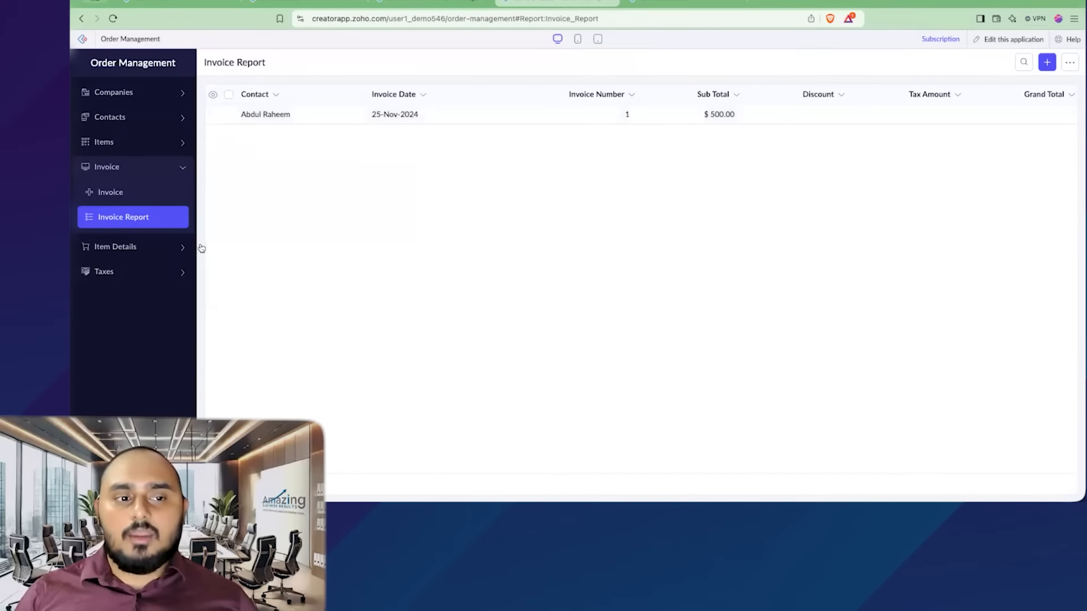
# - Review the All Line Items report and the Metal Door line item's details
pyautogui.click(174, 246)
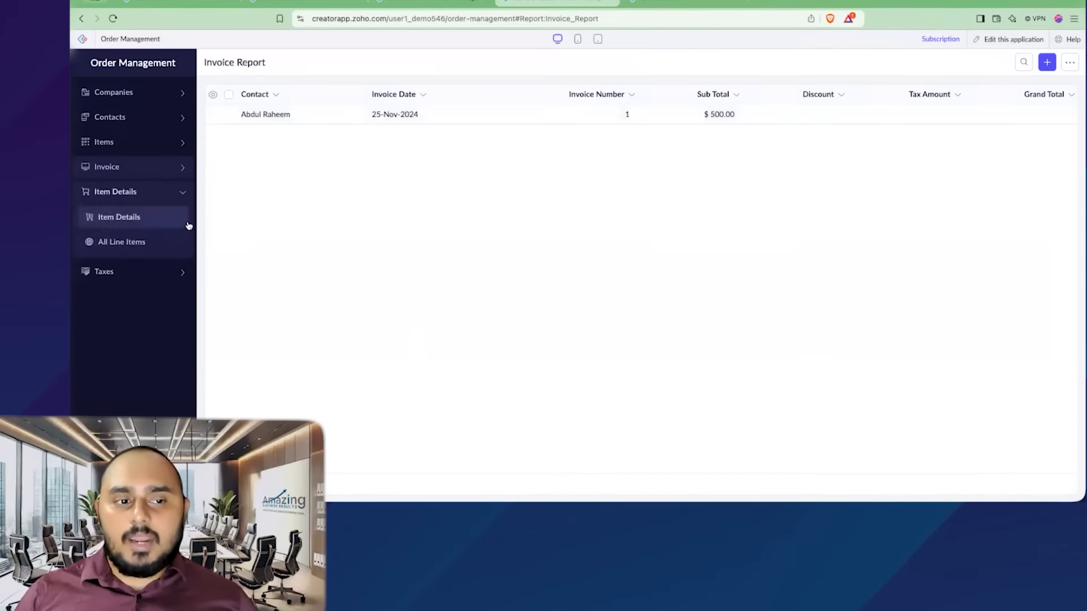
pyautogui.click(148, 245)
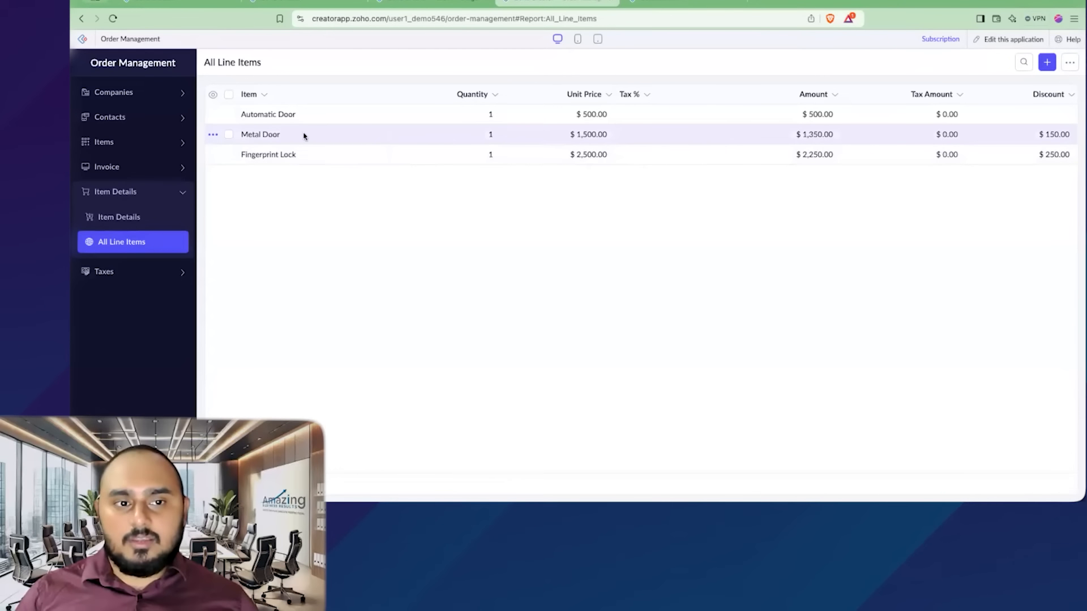
pyautogui.click(281, 136)
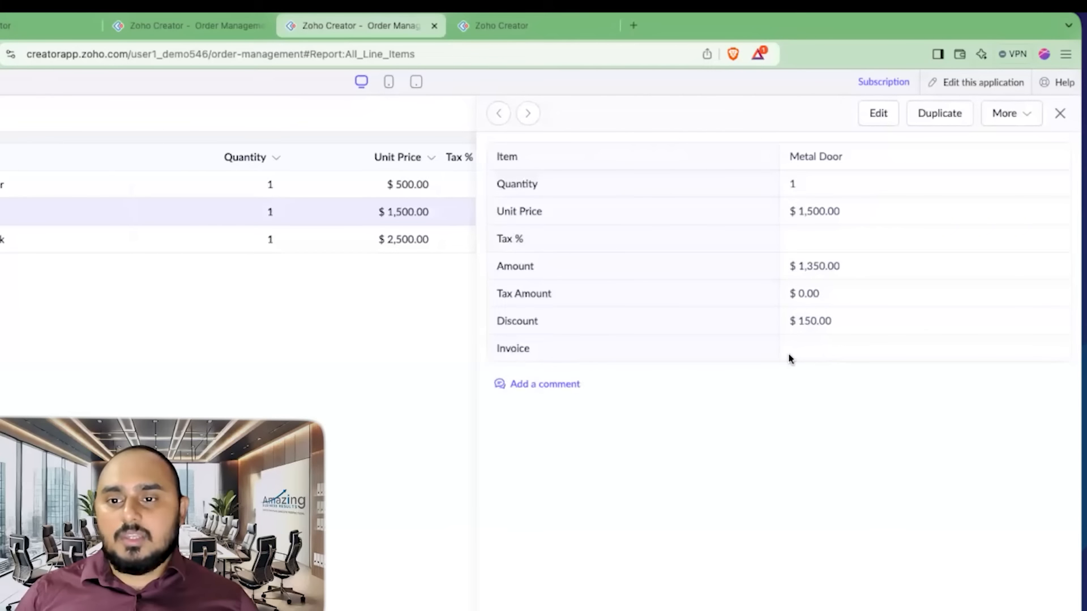
pyautogui.click(37, 184)
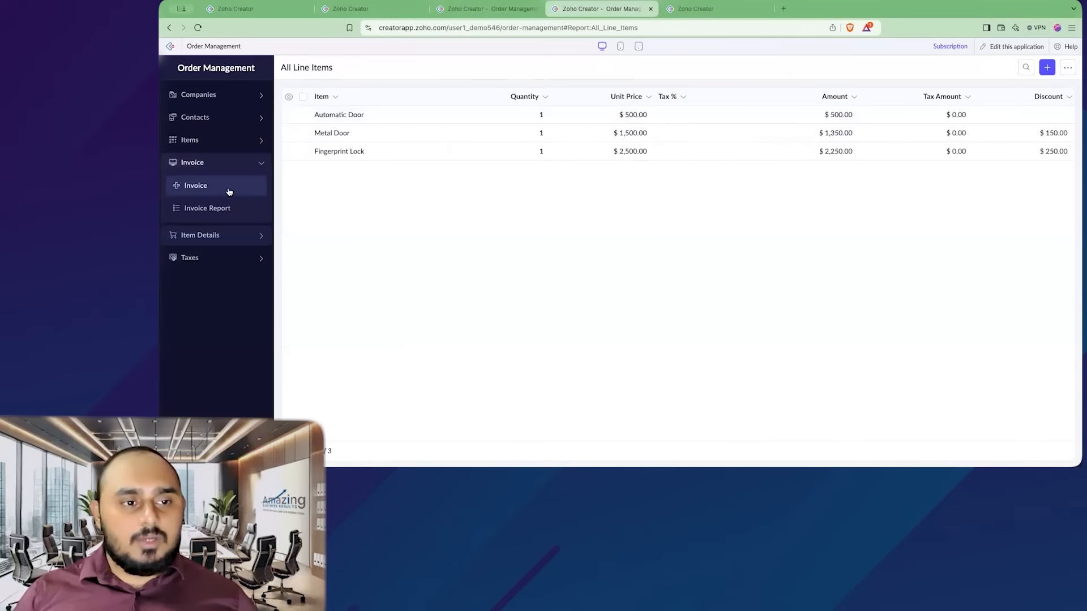
# - Open the Invoice form and check the Company dropdown choices
pyautogui.click(228, 191)
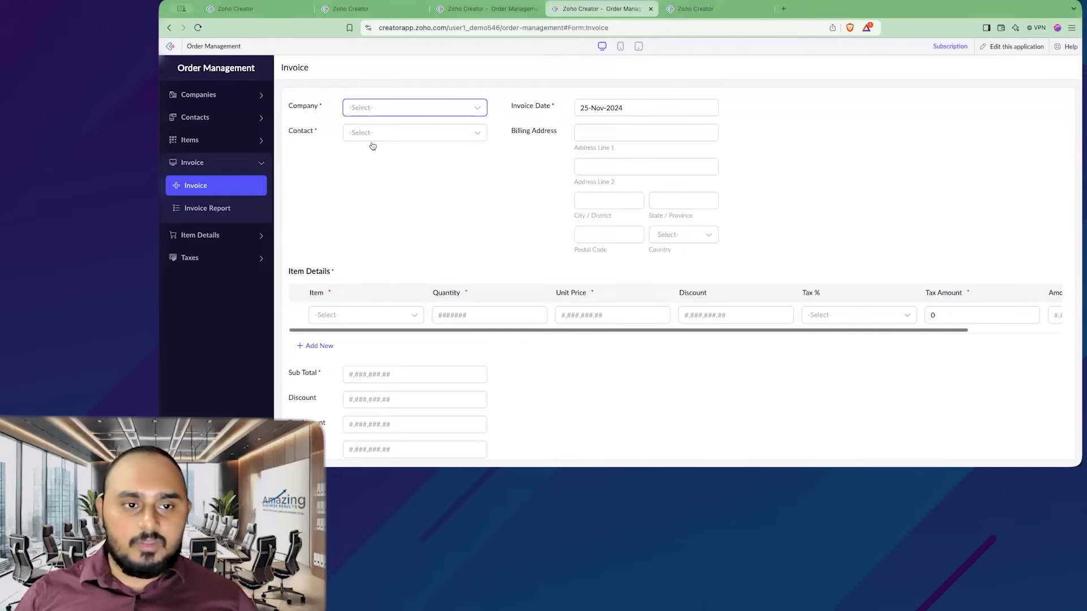
pyautogui.click(359, 107)
pyautogui.click(283, 132)
# - Add a new company named SFIR with its company e-mail address
pyautogui.click(217, 95)
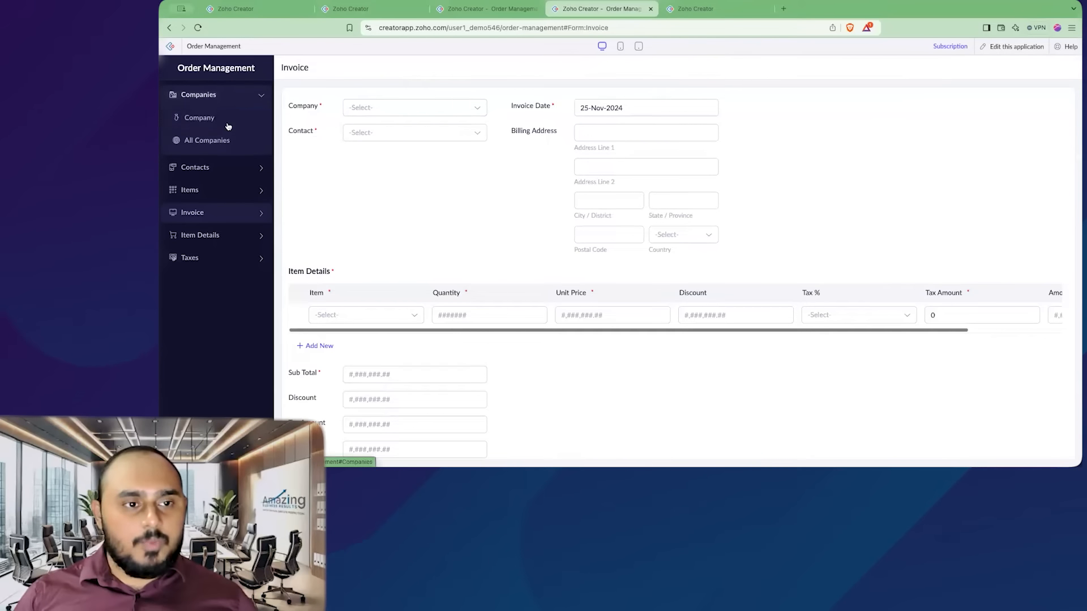
pyautogui.click(248, 128)
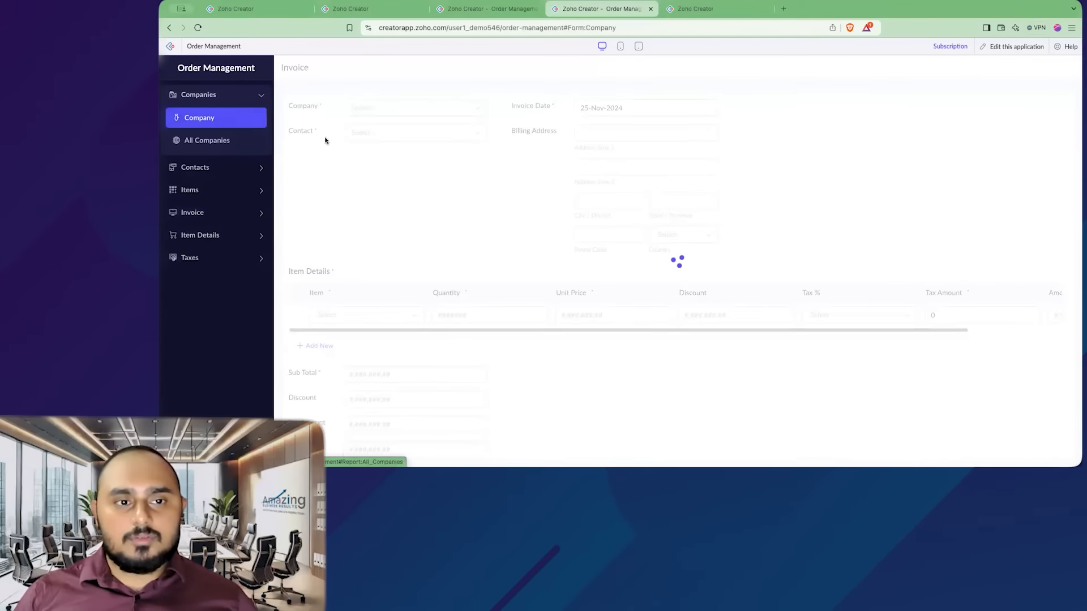
pyautogui.click(430, 105)
pyautogui.write('SFIR')
pyautogui.press('Tab')
pyautogui.press('Return')
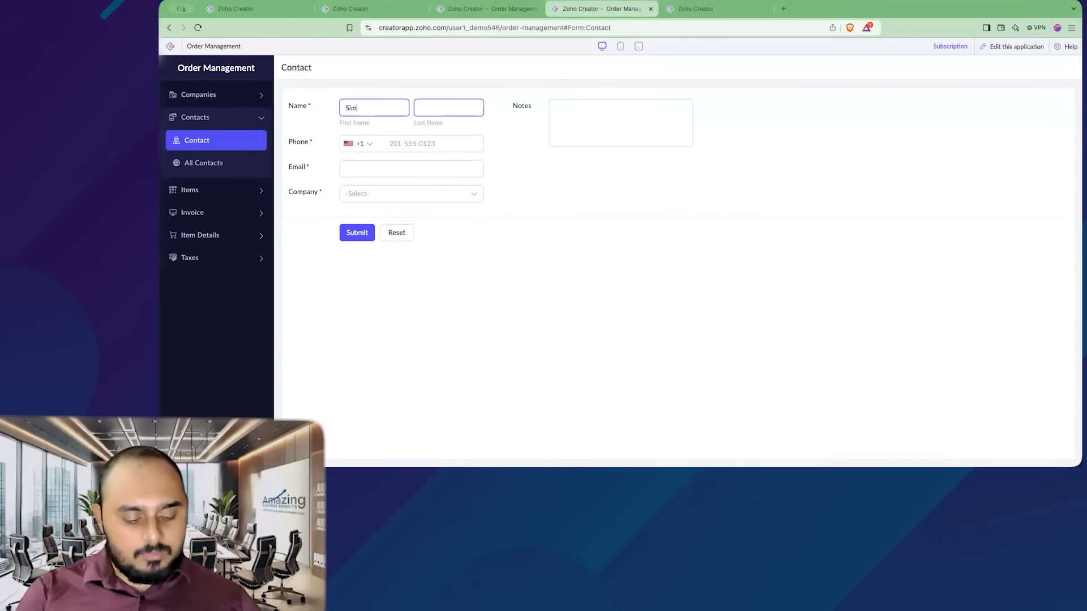
# - Add a new contact with first name, last name S, phone, e-mail and company SFIR
pyautogui.press('Tab')
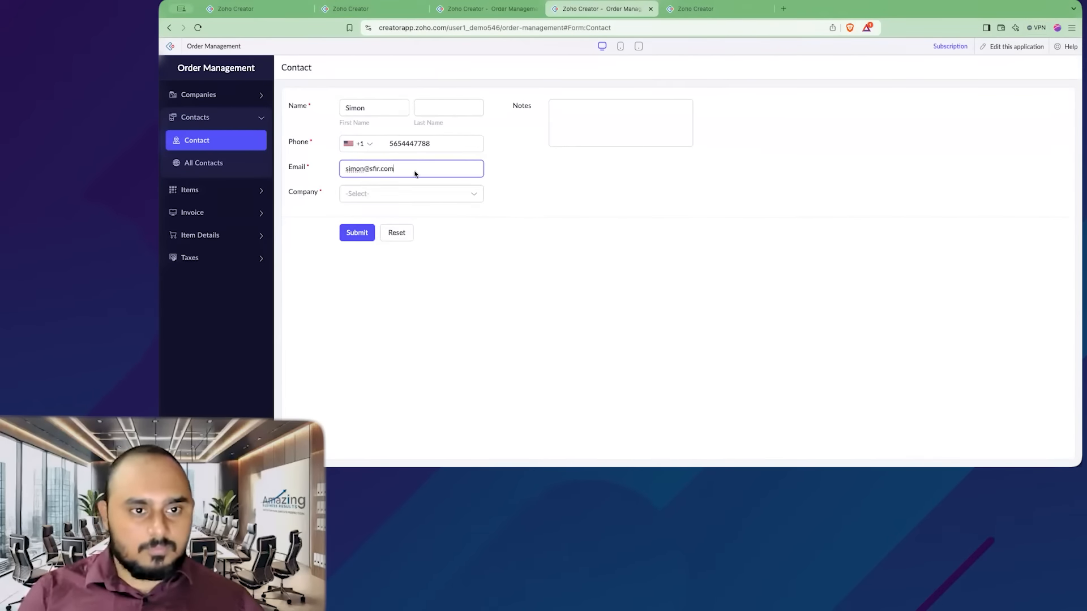
pyautogui.click(415, 193)
pyautogui.click(397, 238)
pyautogui.click(357, 232)
pyautogui.click(620, 169)
pyautogui.click(448, 108)
pyautogui.write('S')
pyautogui.click(358, 233)
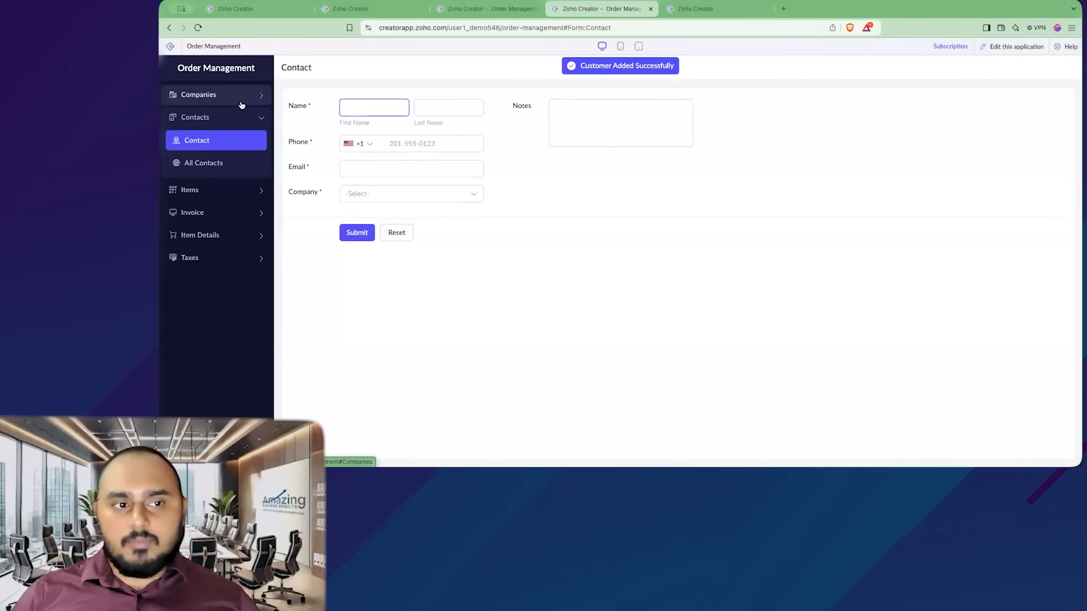
# - Test the Invoice form's Contact choices after selecting Amazing Business Results and then SFIR as company
pyautogui.click(238, 212)
pyautogui.click(239, 184)
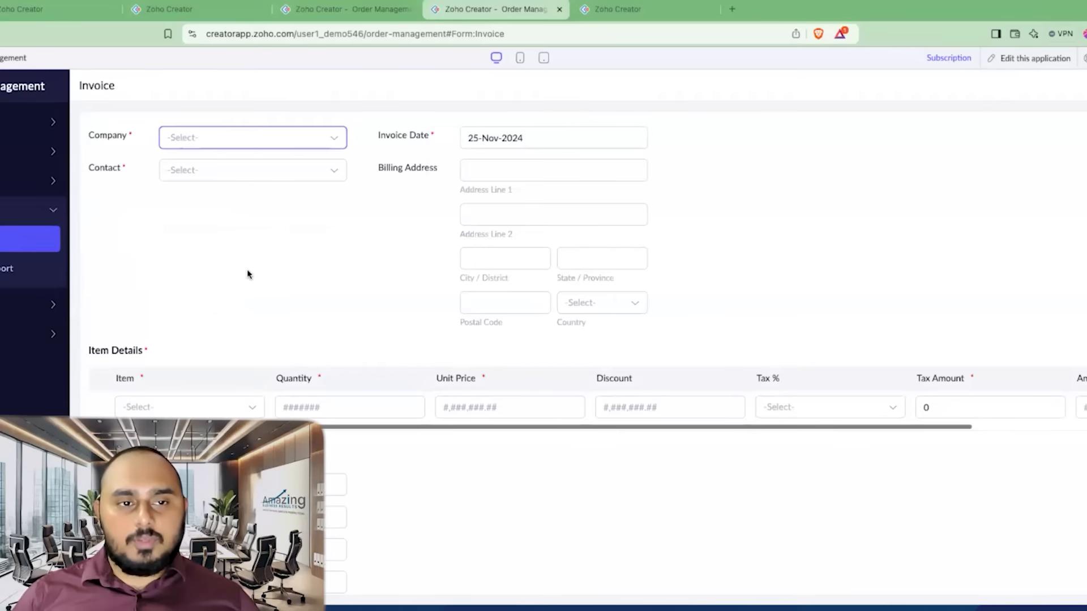
pyautogui.click(258, 141)
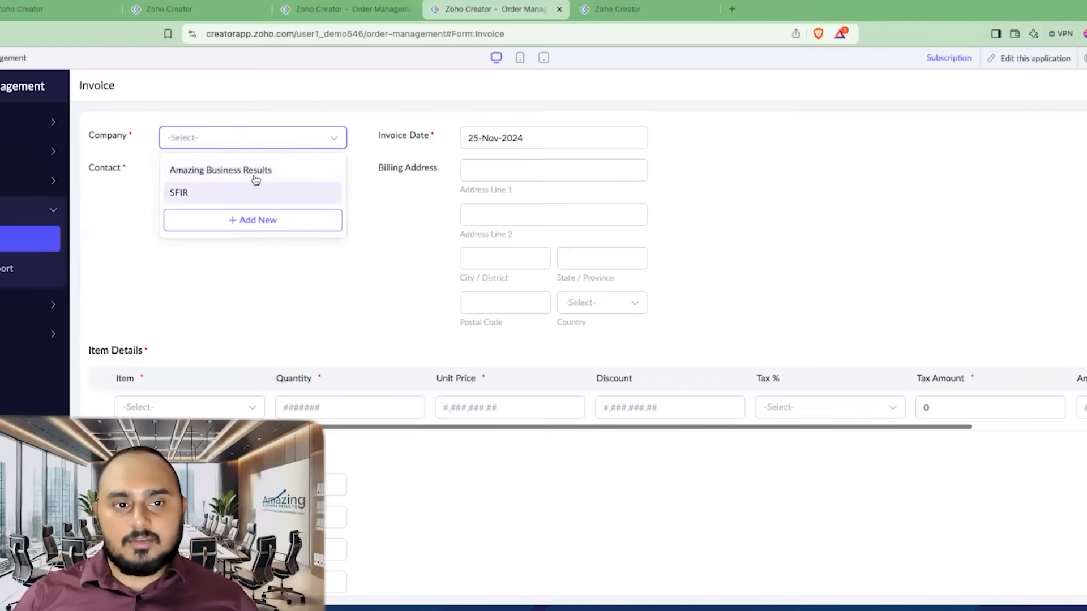
pyautogui.click(229, 171)
pyautogui.click(221, 177)
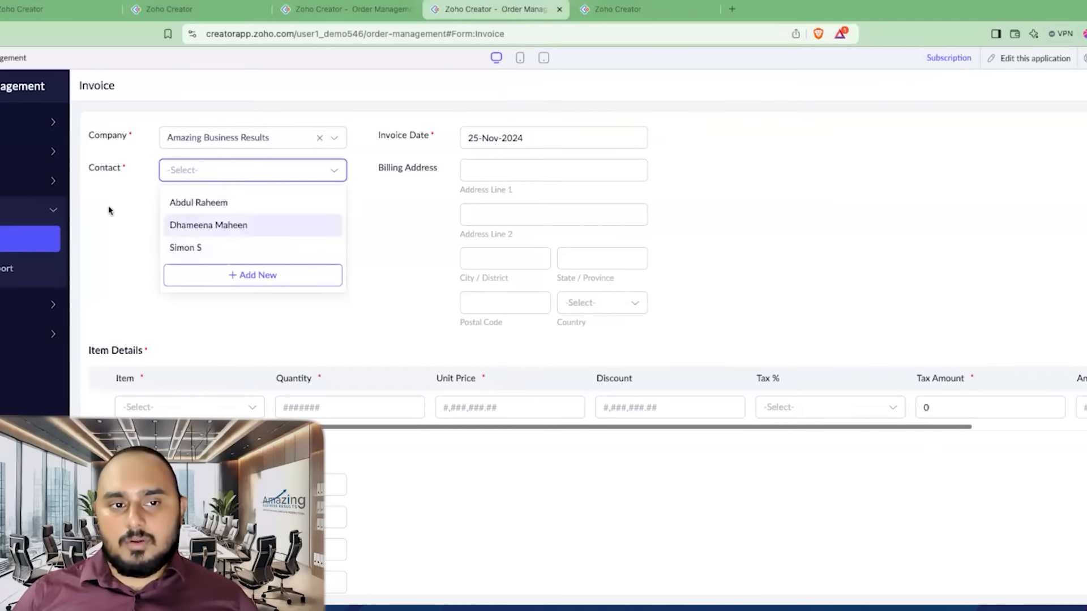
pyautogui.click(213, 142)
pyautogui.click(221, 192)
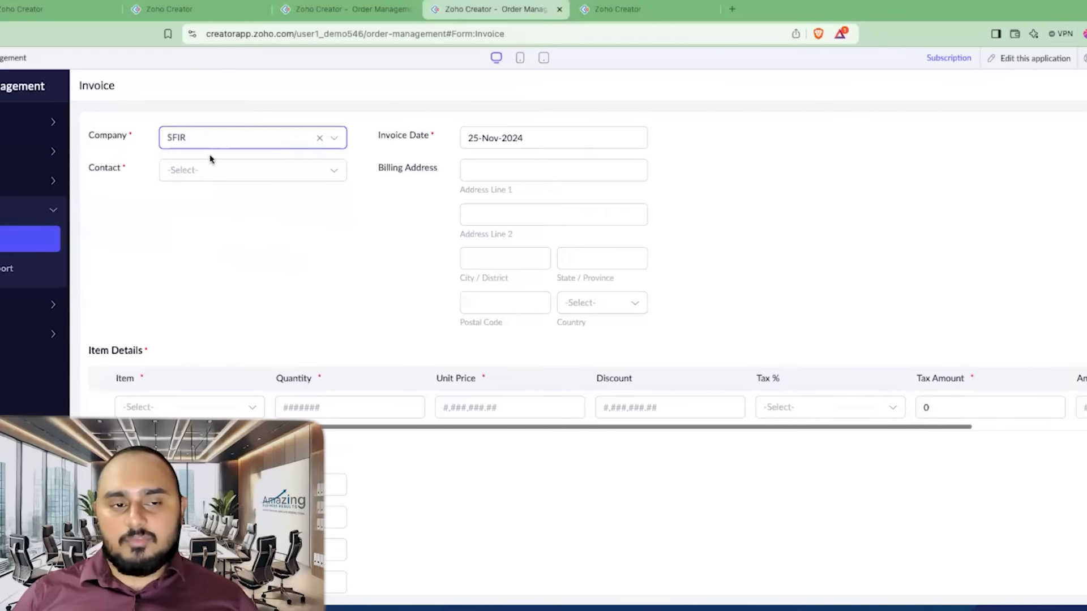
pyautogui.click(202, 177)
pyautogui.click(285, 187)
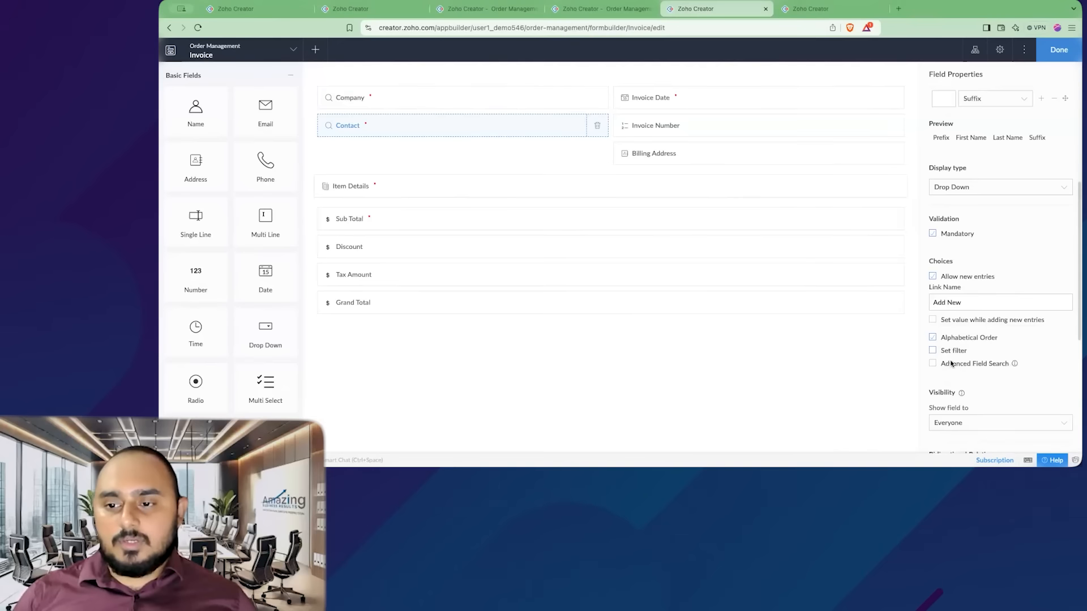
# - Filter the Contact lookup so its choices show only contacts whose Company ID equals input.Company, then save the form
pyautogui.click(932, 351)
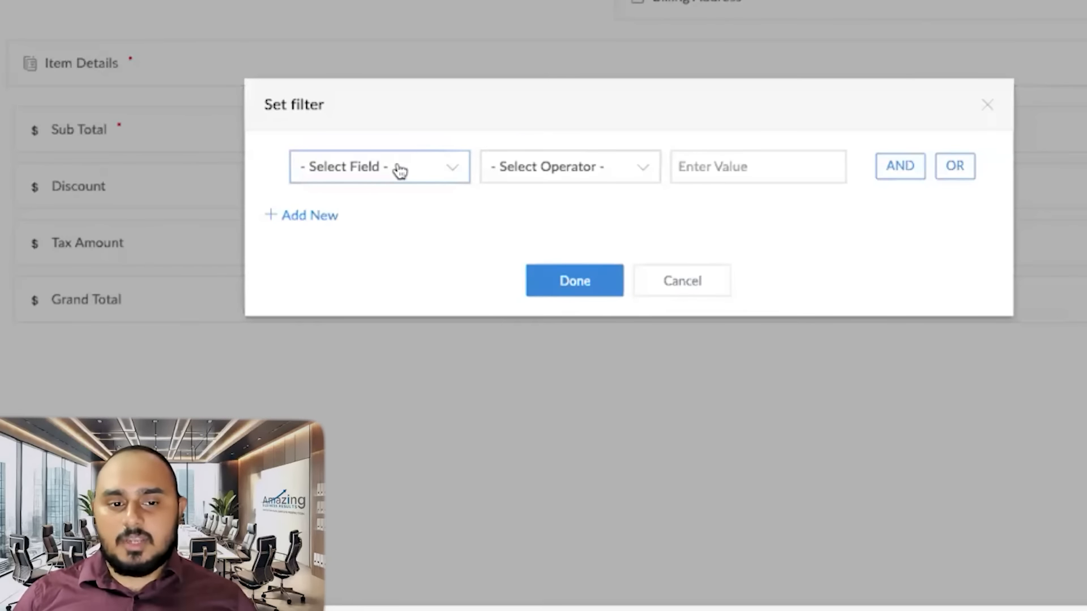
pyautogui.click(415, 168)
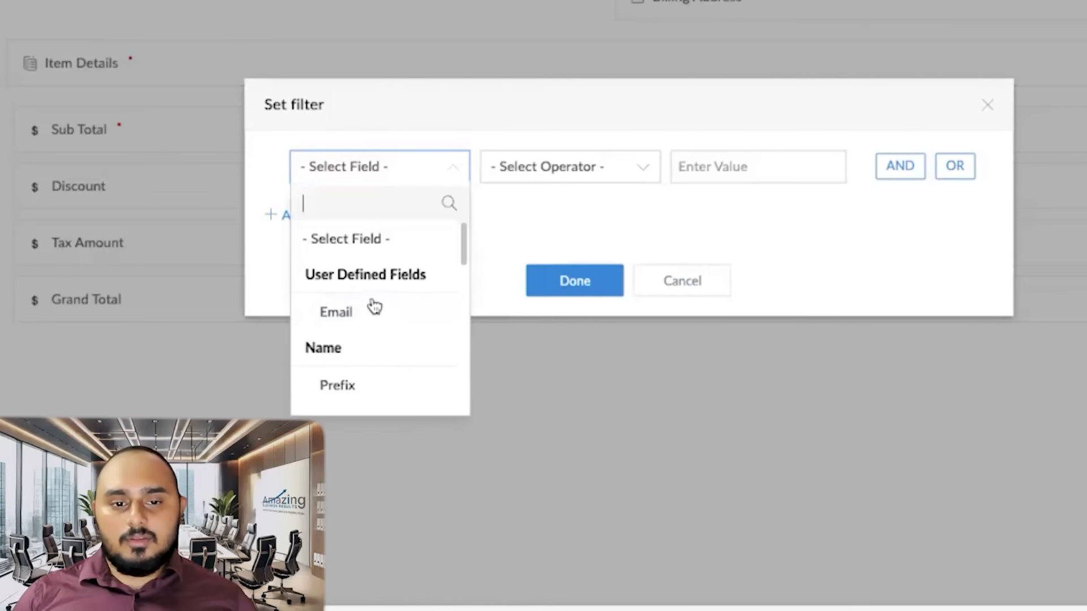
pyautogui.scroll(-5, 376, 307)
pyautogui.scroll(-2, 382, 314)
pyautogui.scroll(-3, 419, 331)
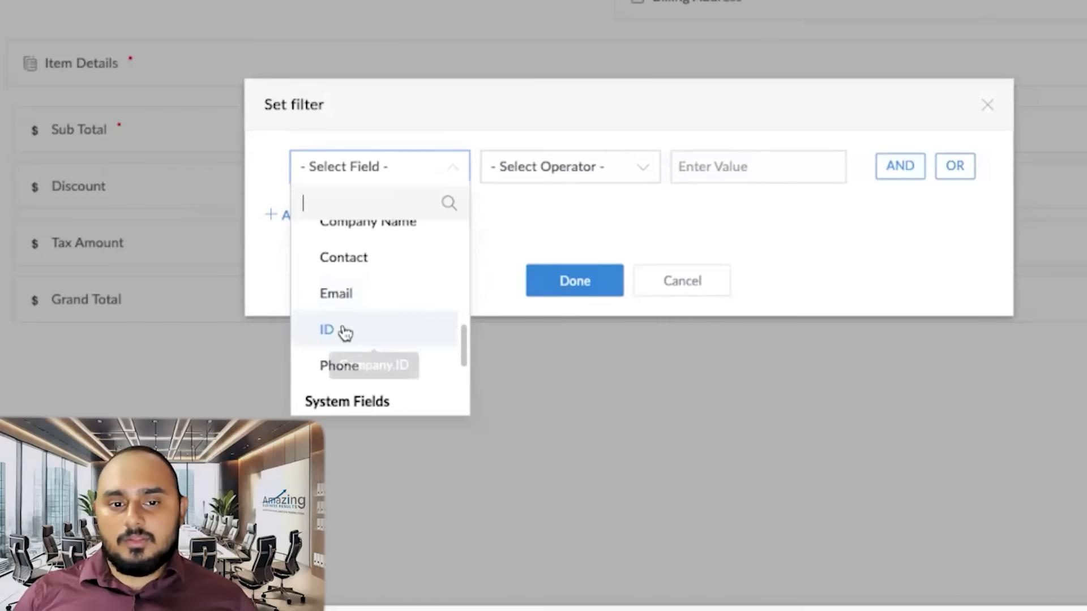
pyautogui.click(345, 333)
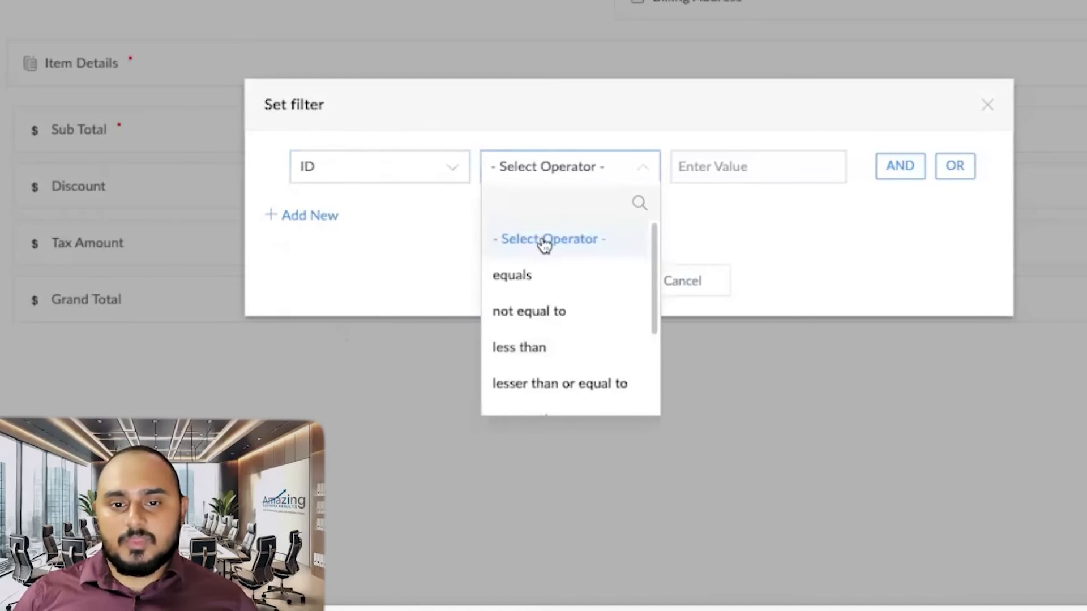
pyautogui.click(538, 277)
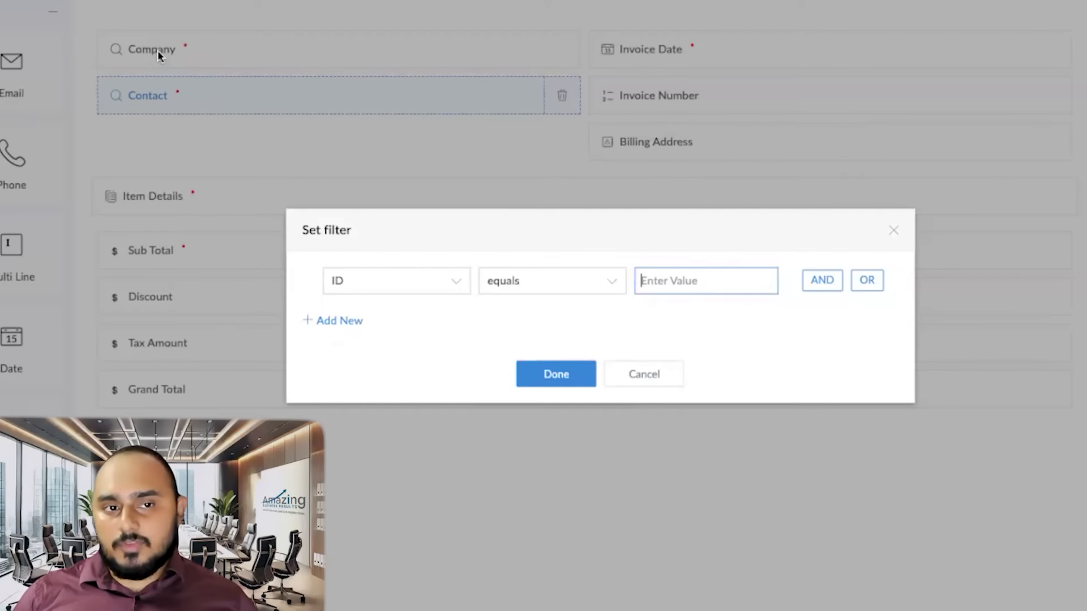
pyautogui.write('input')
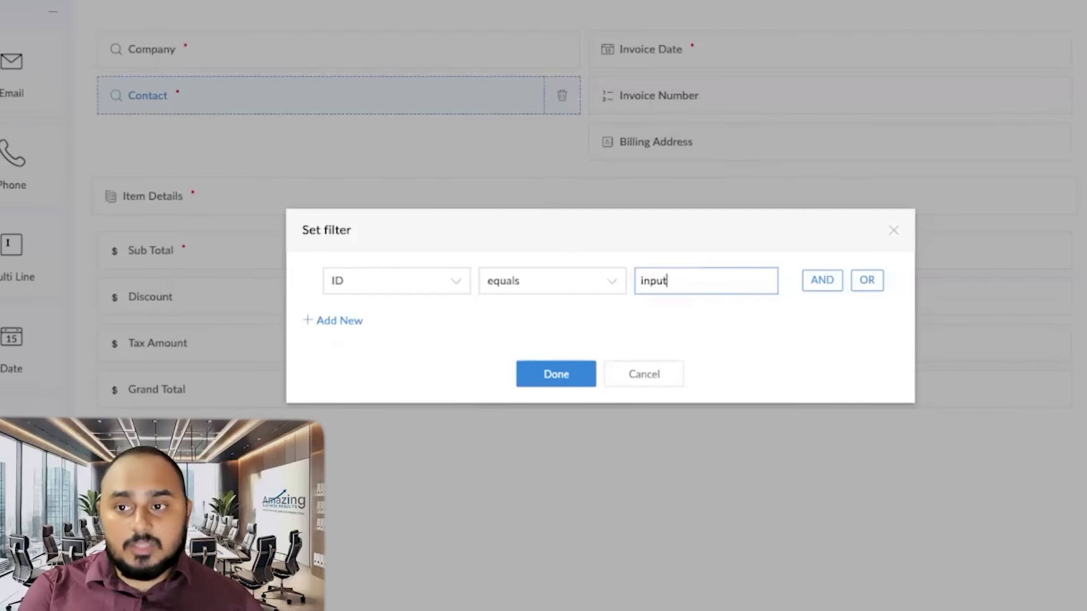
pyautogui.write('.Company')
pyautogui.click(542, 373)
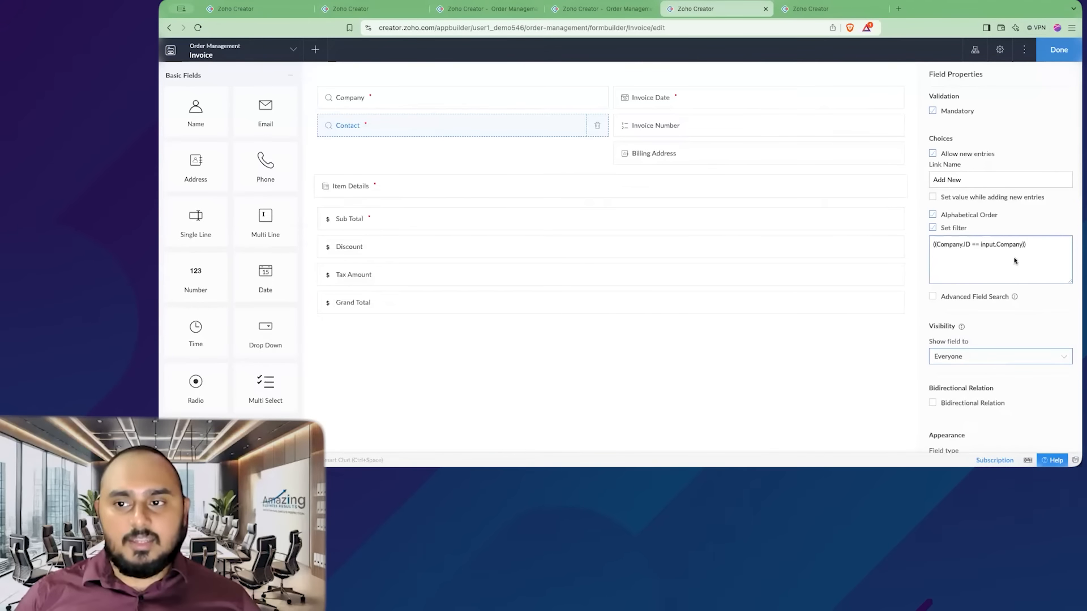
pyautogui.scroll(5, 956, 243)
pyautogui.click(368, 99)
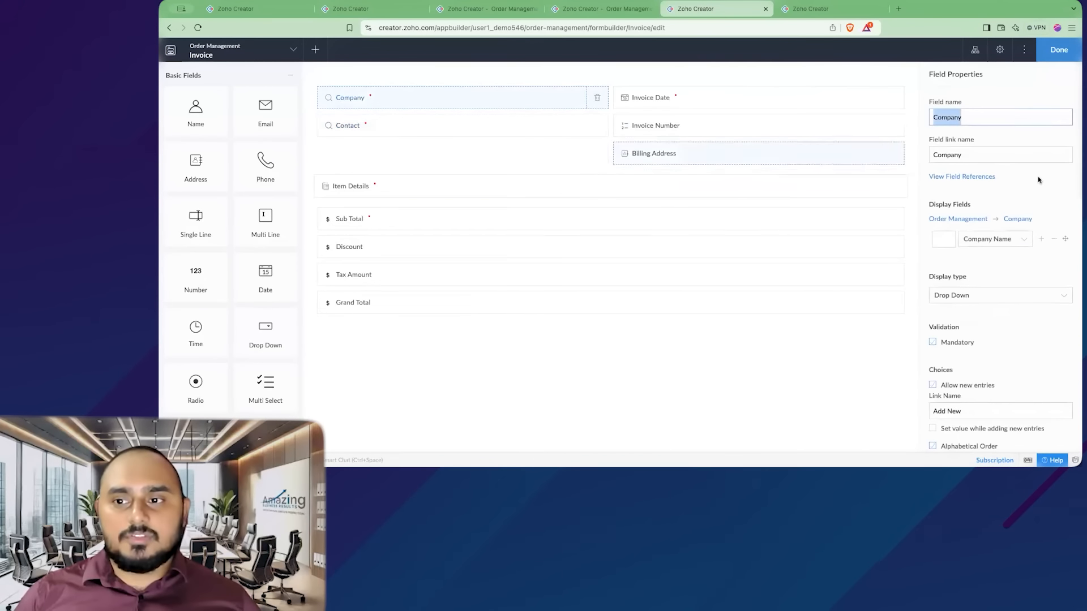
pyautogui.click(1059, 50)
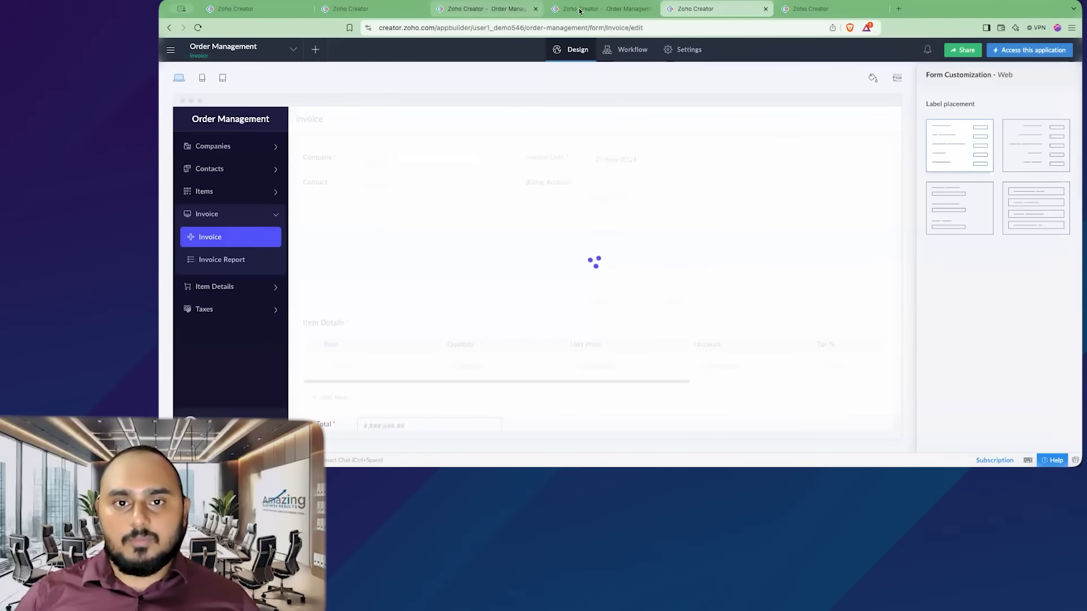
# - Open the live Invoice form, select SFIR as the company and check the Contact choices
pyautogui.click(581, 9)
pyautogui.click(242, 189)
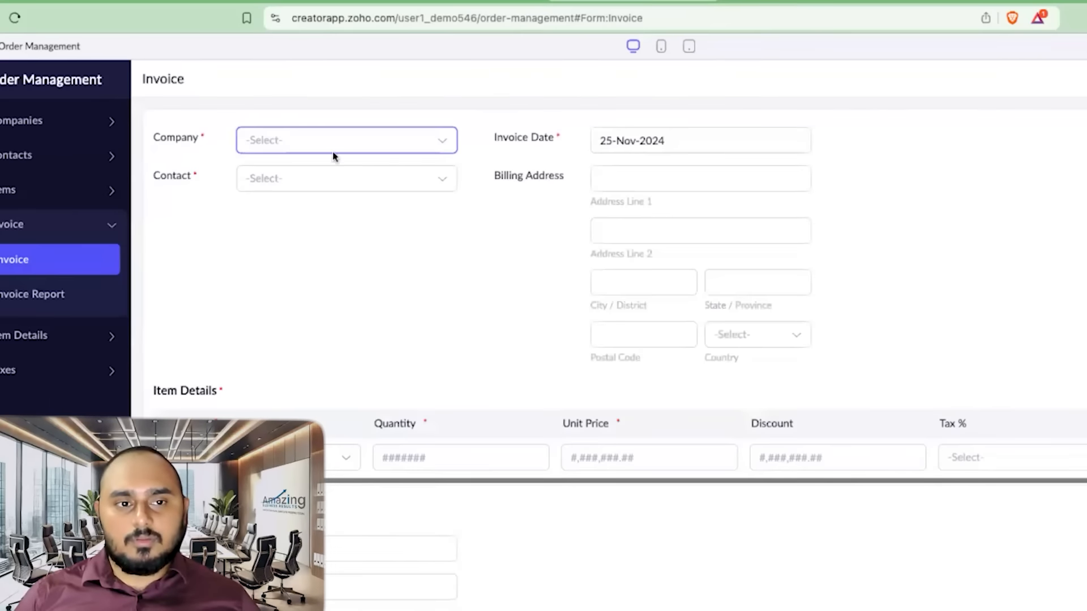
pyautogui.click(406, 108)
pyautogui.click(308, 206)
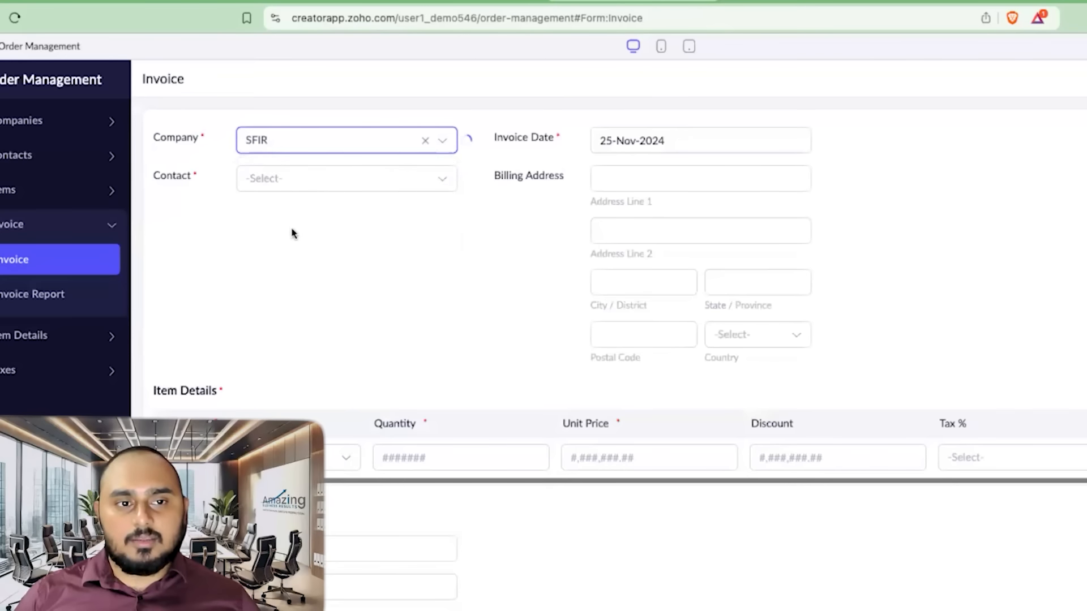
pyautogui.click(308, 182)
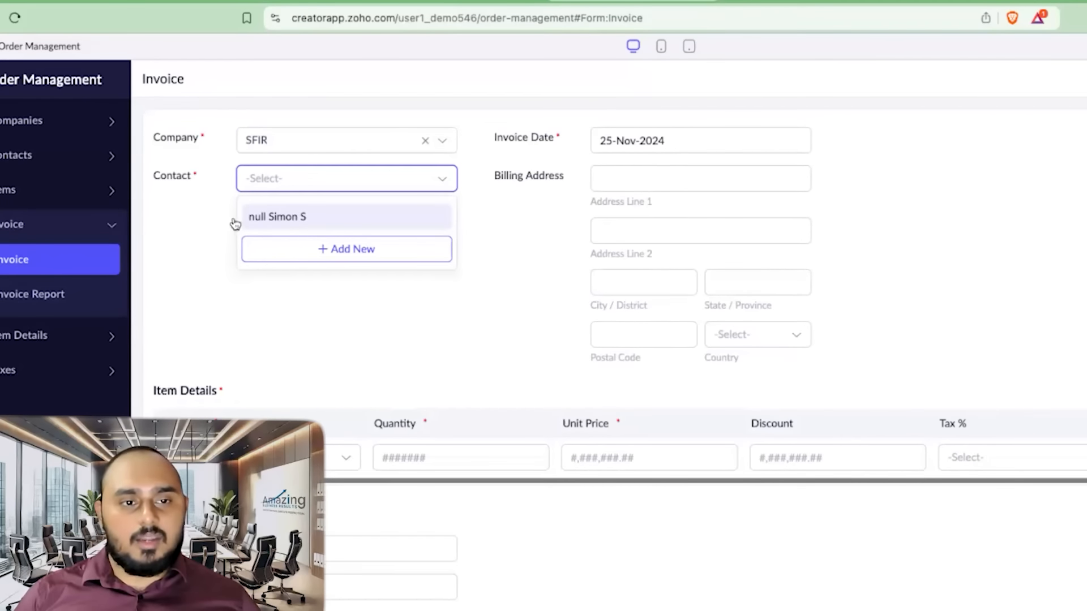
# - Open the All Contacts report to review which company each contact belongs to
pyautogui.click(53, 164)
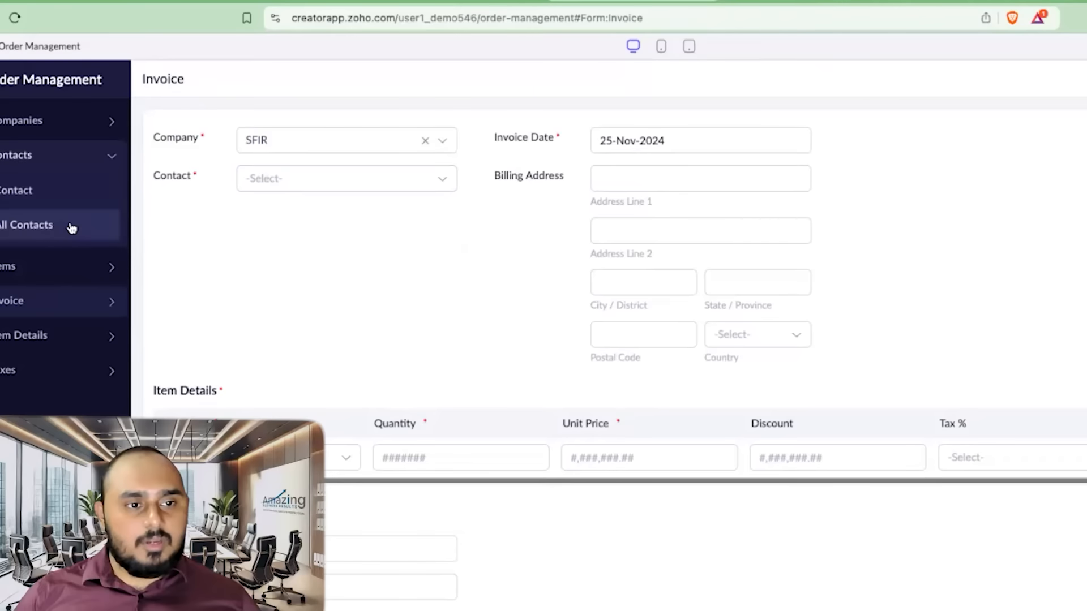
pyautogui.click(70, 226)
pyautogui.click(357, 116)
pyautogui.click(402, 234)
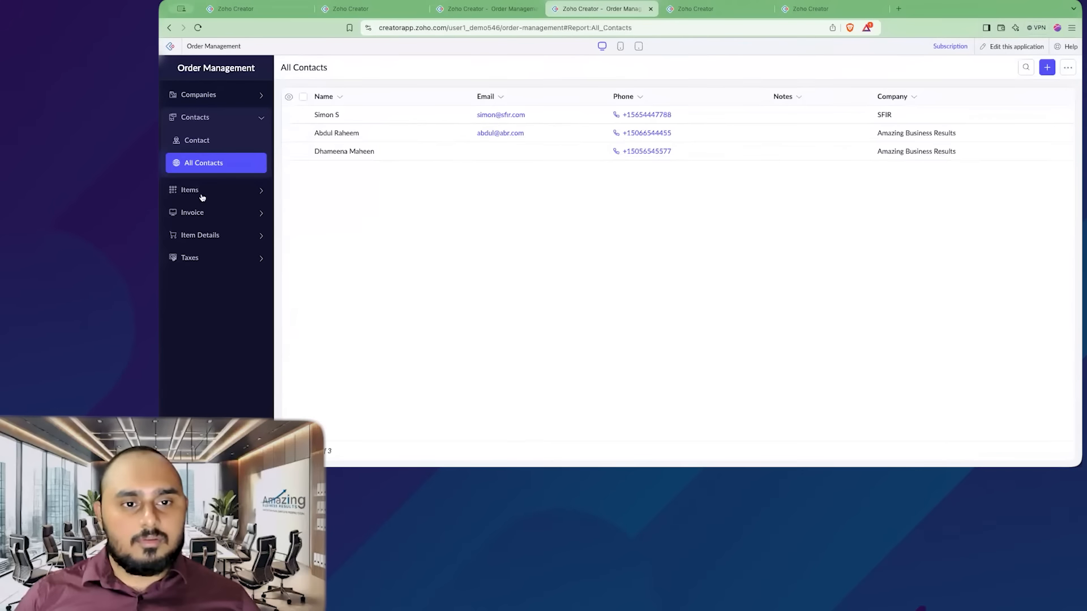
# - Reopen the Invoice form and compare Contact choices with SFIR and then Amazing Business Results as company
pyautogui.click(198, 212)
pyautogui.click(209, 186)
pyautogui.click(373, 113)
pyautogui.click(376, 132)
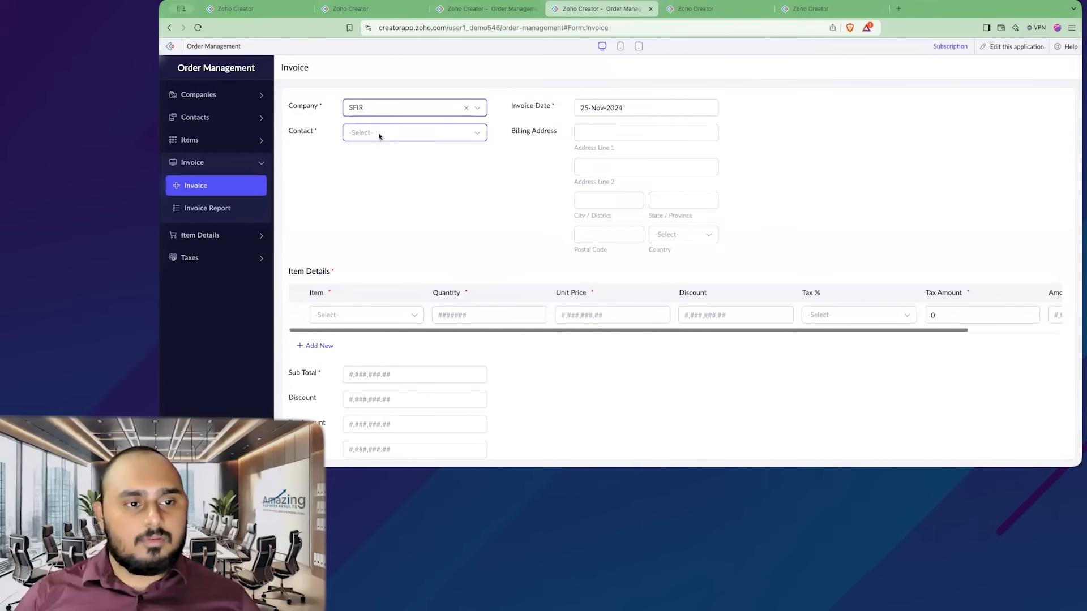
pyautogui.click(400, 137)
pyautogui.click(501, 169)
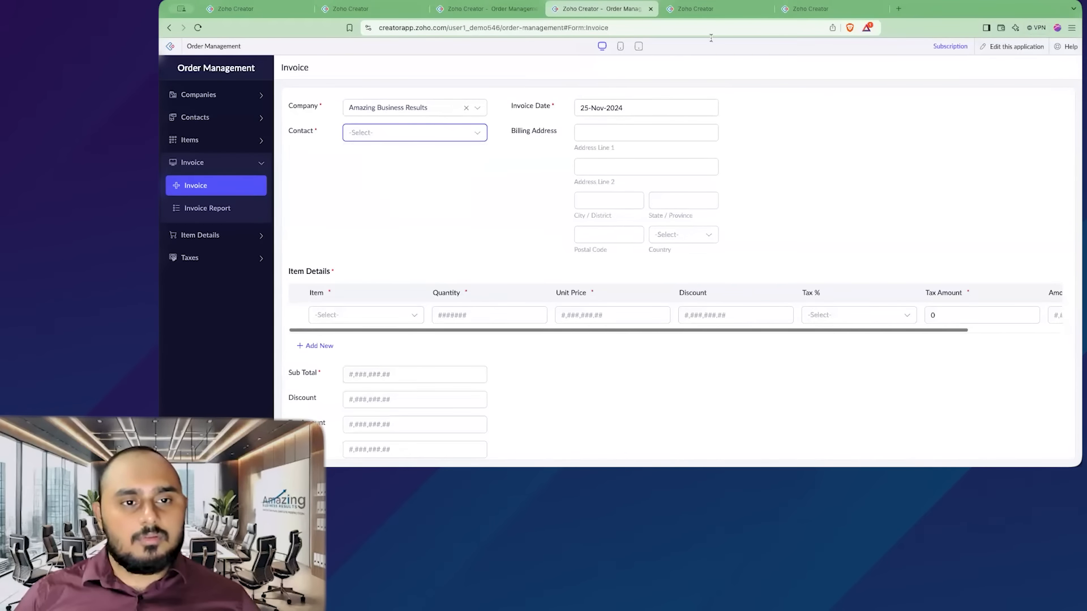
# - Remove the Prefix and Suffix display fields from the Contact lookup in the form builder
pyautogui.click(706, 10)
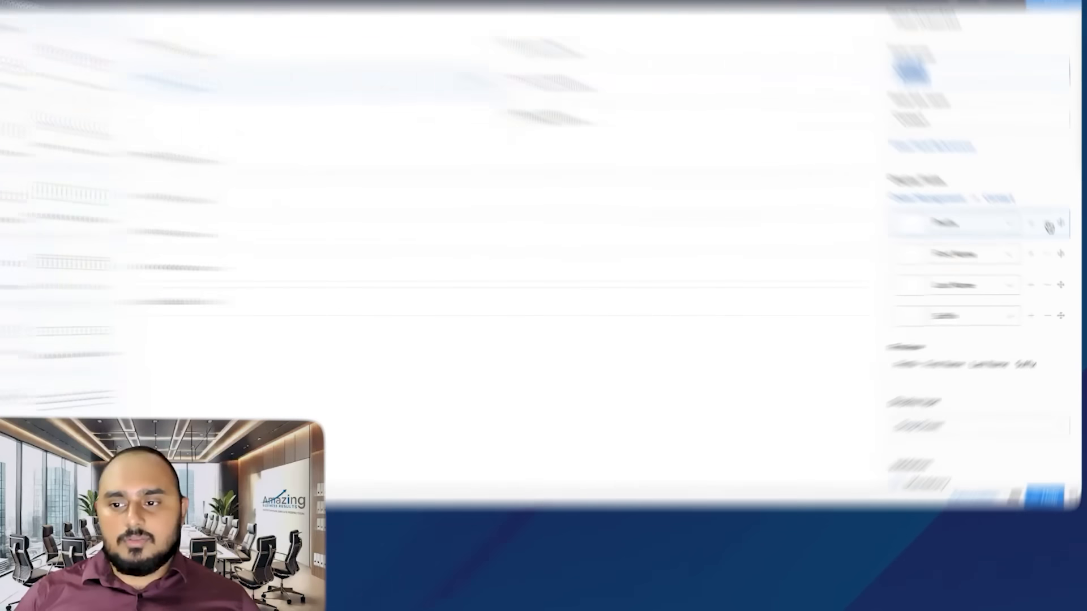
pyautogui.click(1053, 238)
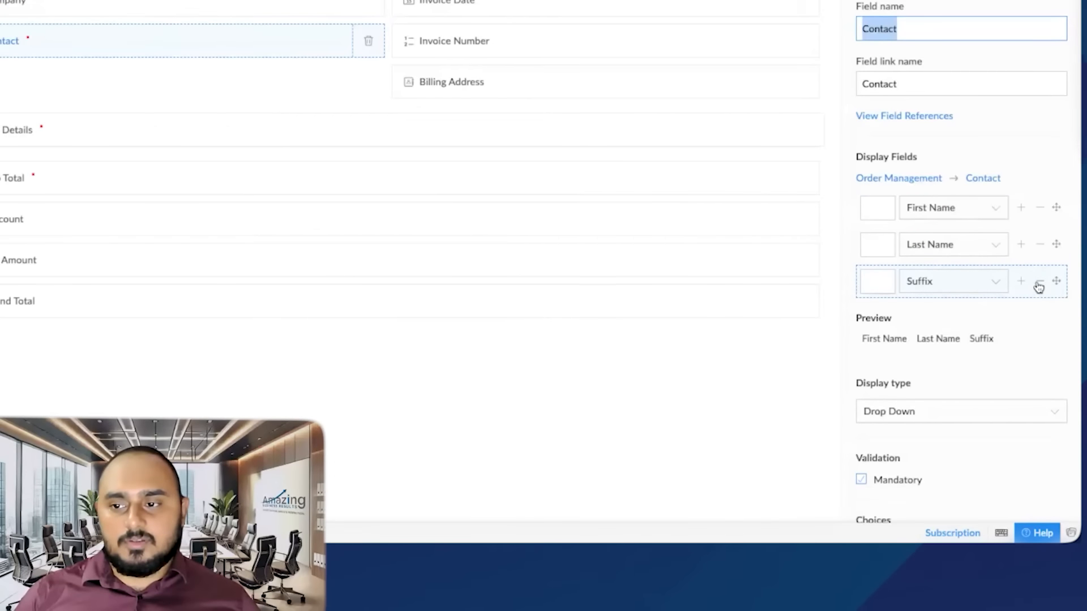
pyautogui.click(1039, 282)
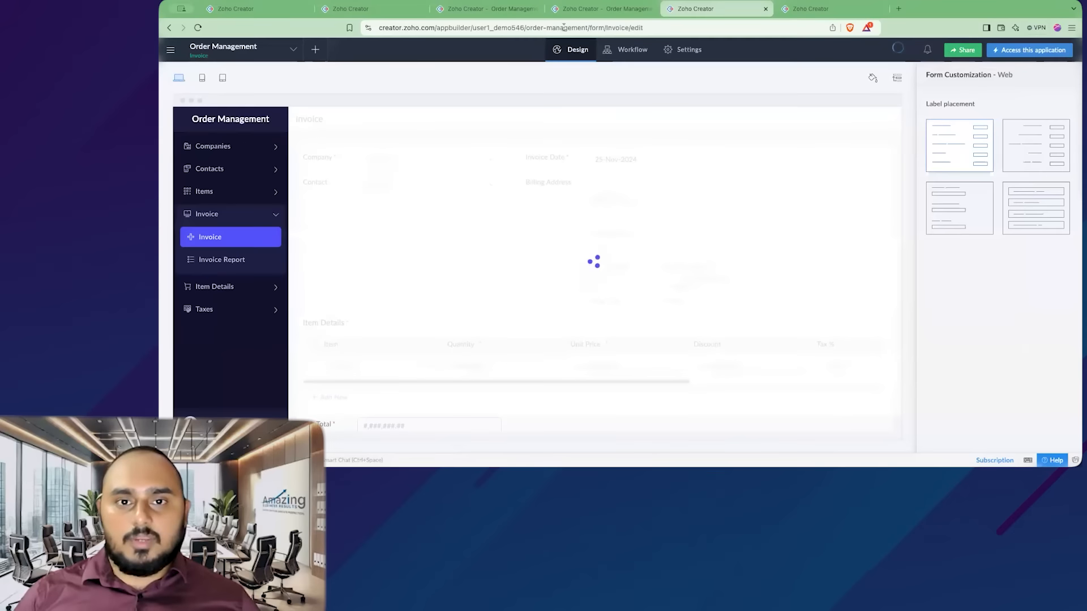
# - Test the Invoice form's Contact list with SFIR and with Amazing Business Results selected as company
pyautogui.click(390, 132)
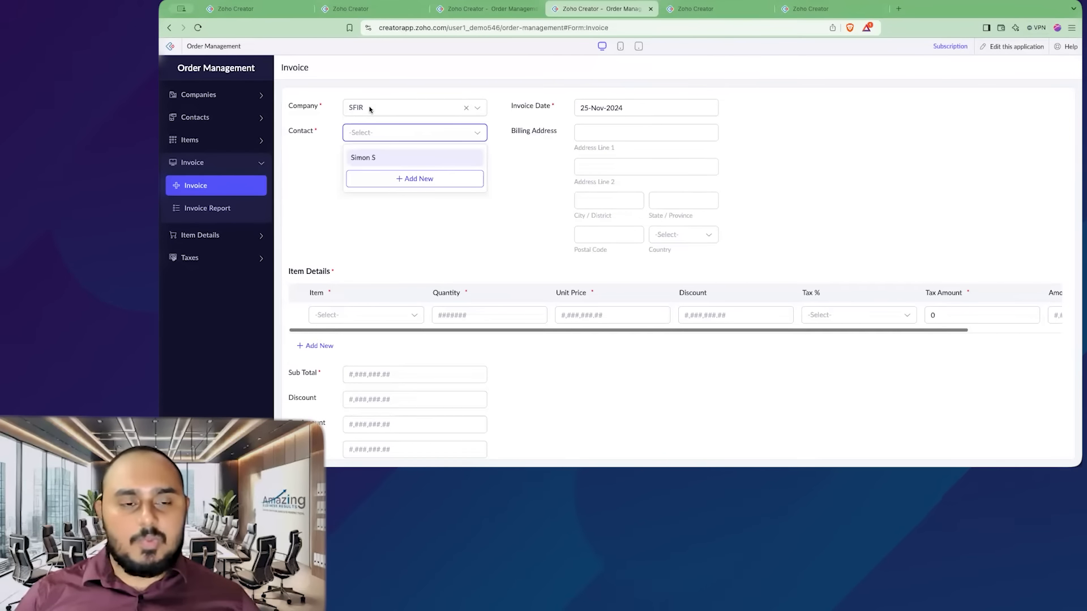
pyautogui.click(396, 108)
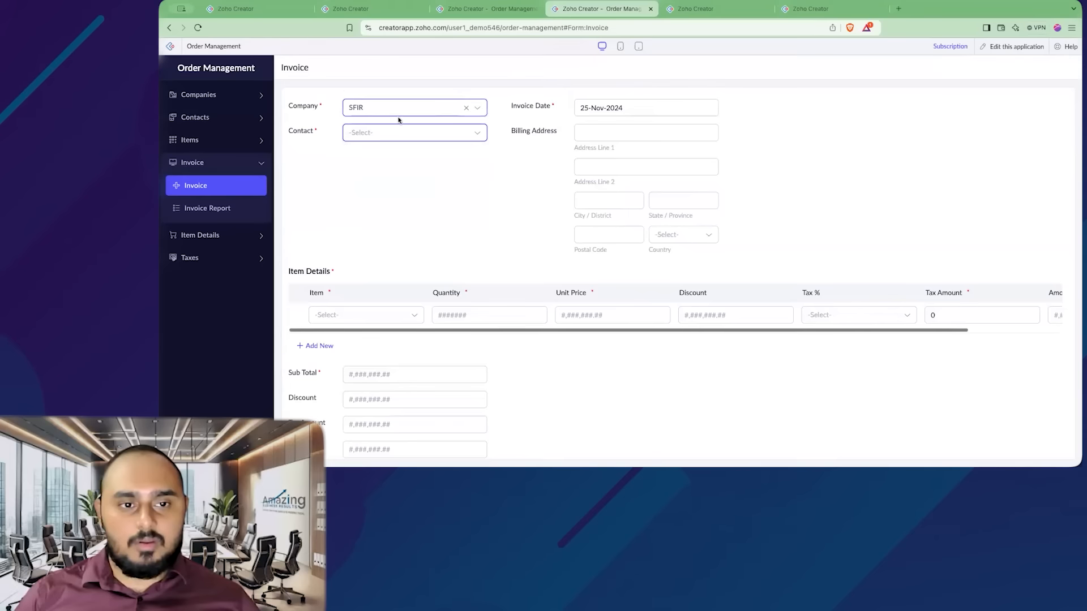
pyautogui.click(386, 132)
pyautogui.click(374, 133)
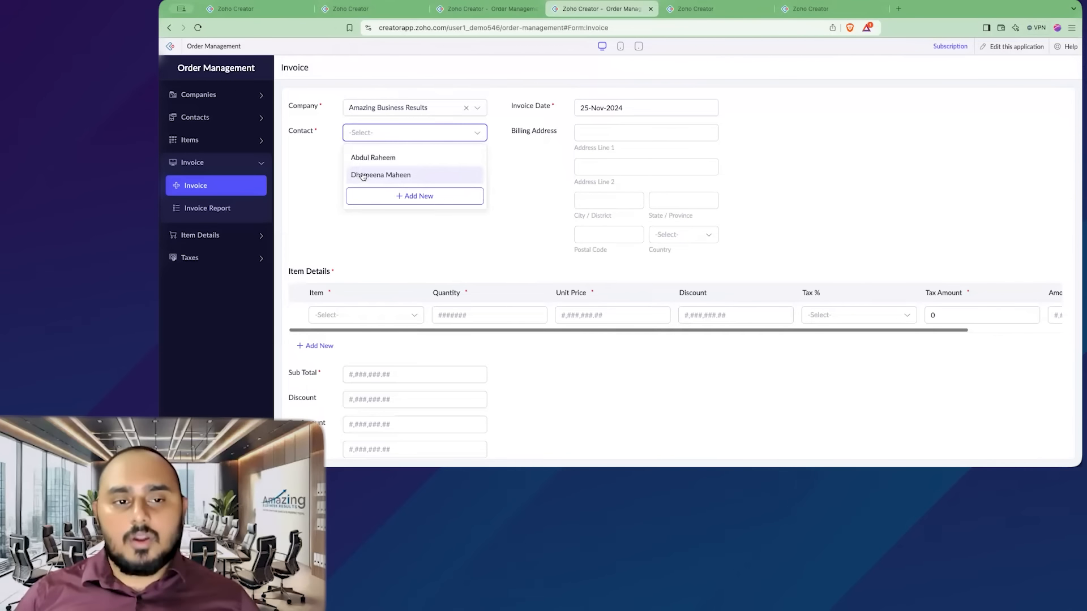
pyautogui.click(319, 175)
pyautogui.scroll(-2, 447, 254)
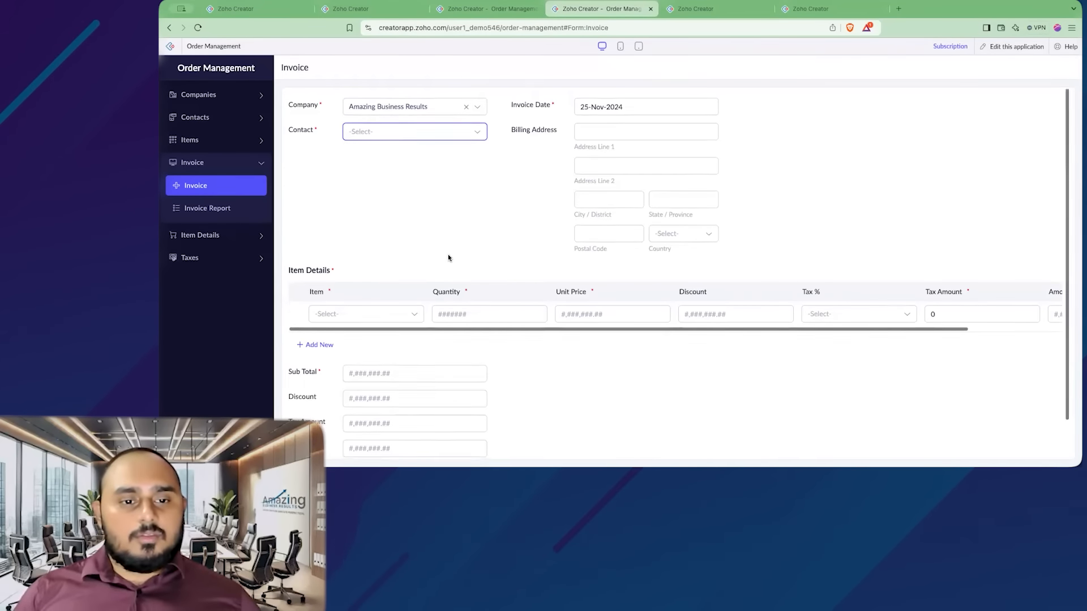
pyautogui.scroll(2, 409, 272)
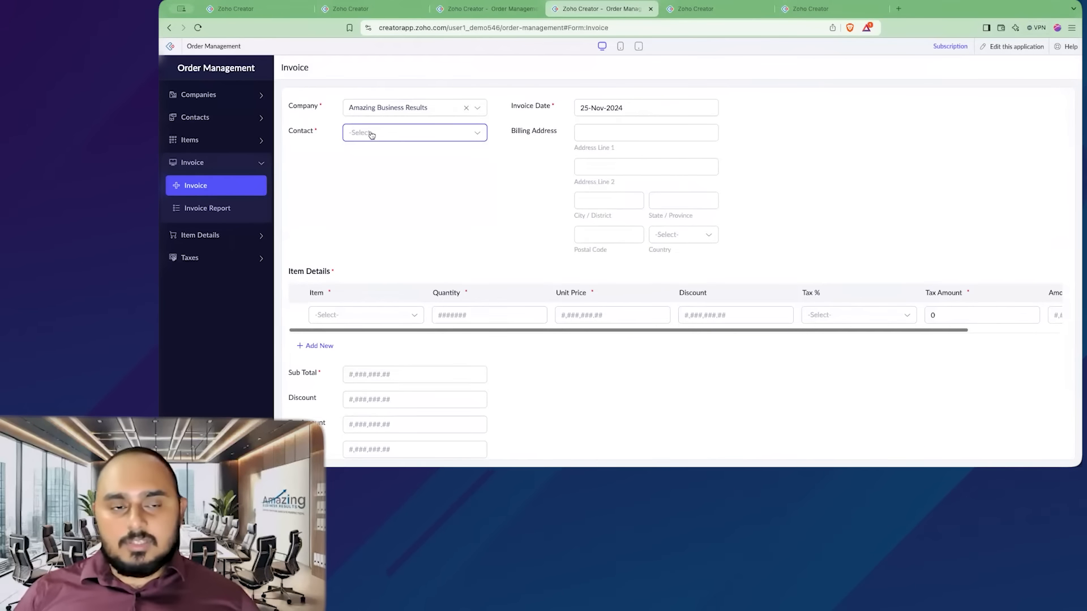
pyautogui.click(422, 134)
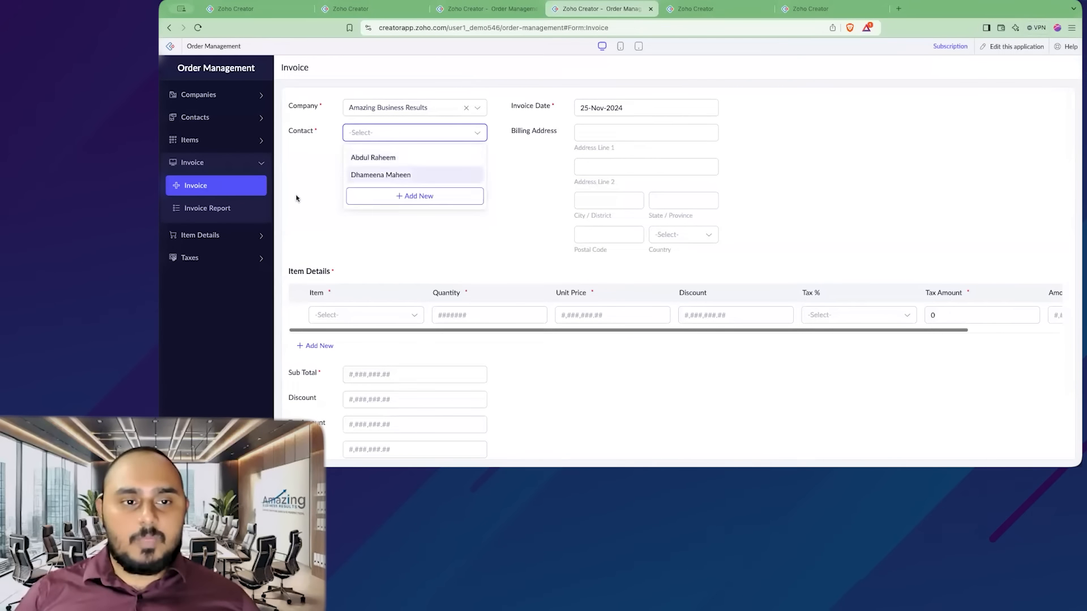
pyautogui.click(297, 198)
pyautogui.scroll(-2, 430, 260)
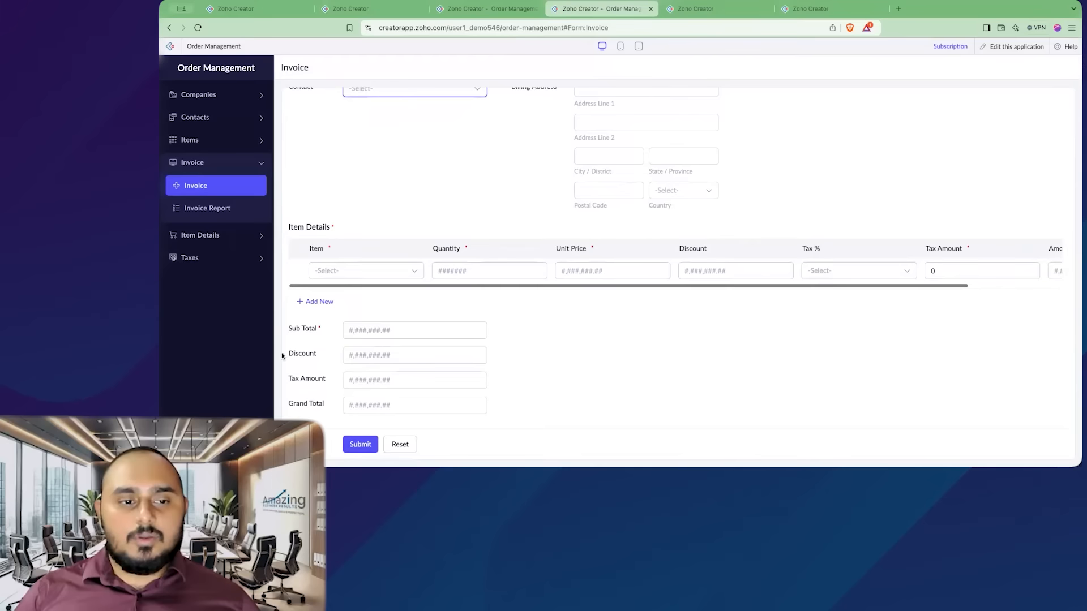
pyautogui.scroll(2, 560, 270)
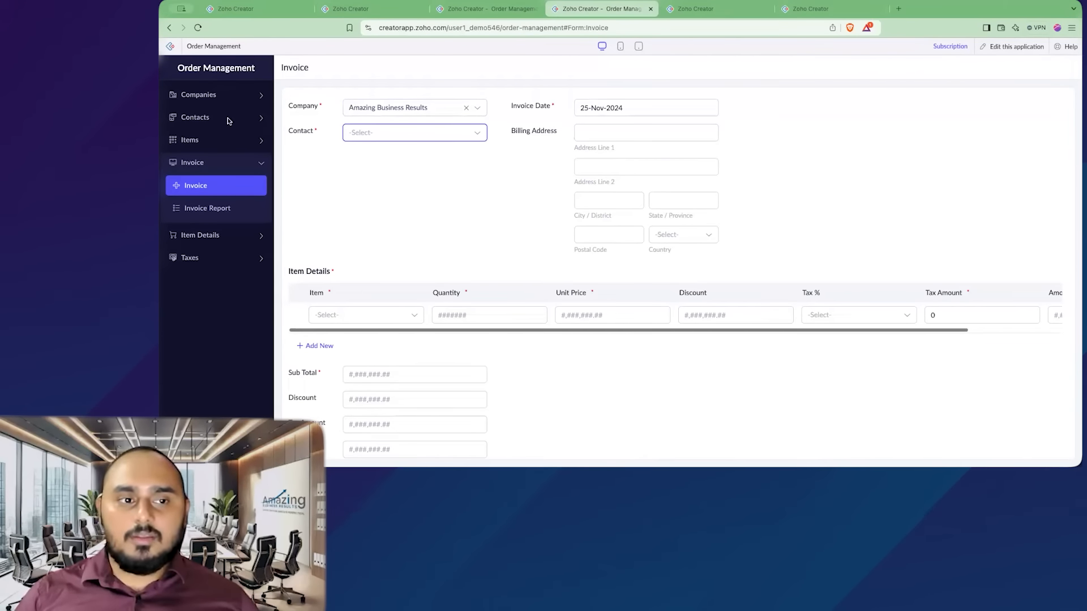
pyautogui.click(232, 95)
pyautogui.click(226, 140)
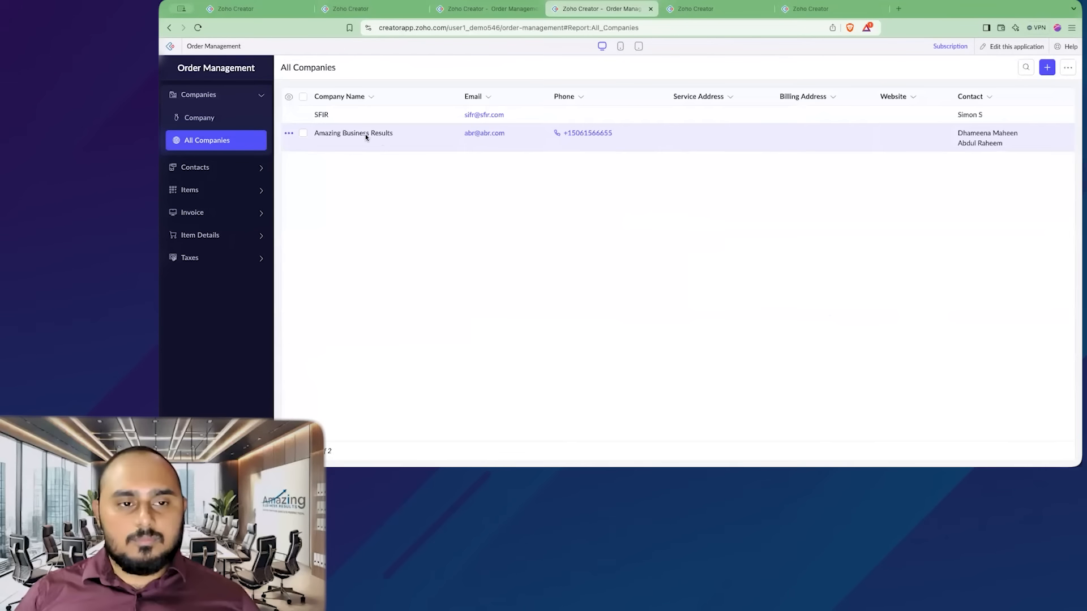
pyautogui.click(388, 146)
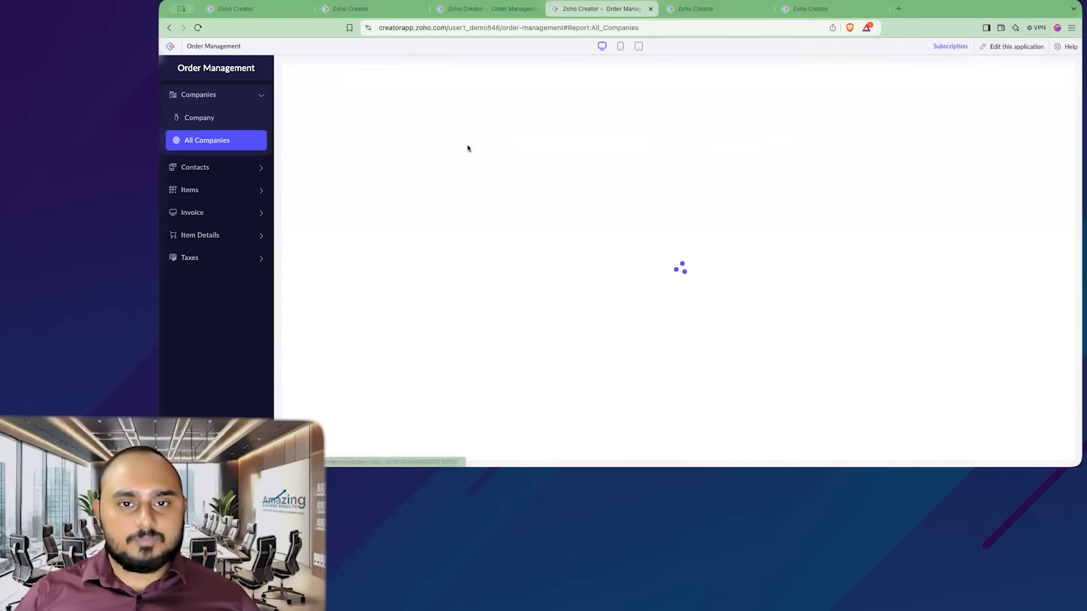
pyautogui.click(384, 158)
pyautogui.scroll(-20, 459, 218)
pyautogui.click(441, 253)
pyautogui.click(666, 108)
pyautogui.click(628, 175)
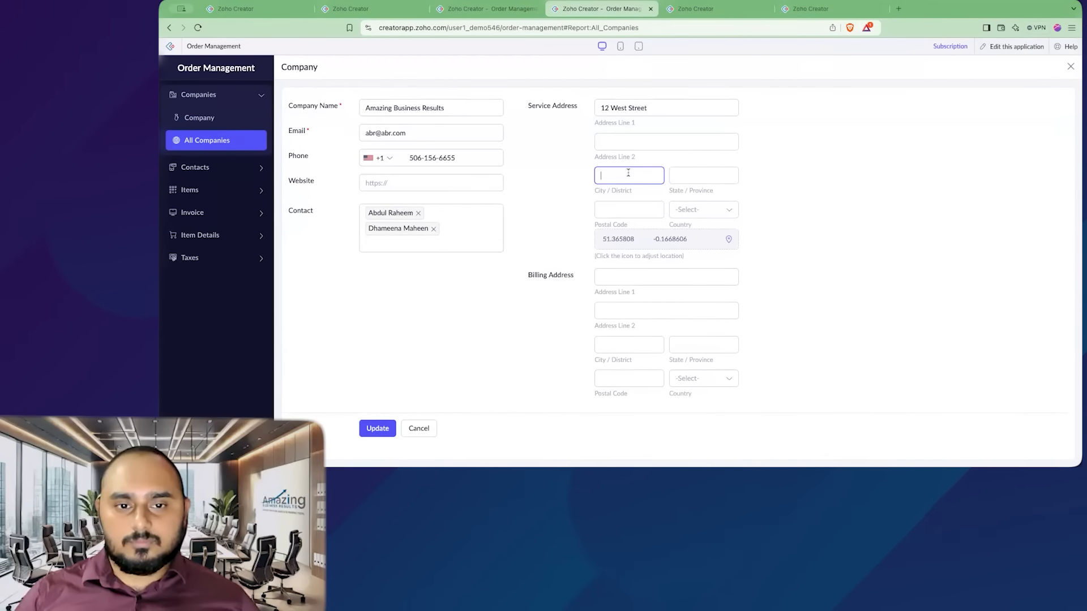
pyautogui.write('Los Angles')
pyautogui.press('Tab')
pyautogui.write('California')
pyautogui.press('Tab')
pyautogui.write('900001')
pyautogui.click(704, 210)
pyautogui.click(698, 325)
# - Copy the service address into the billing address, set the billing country to United States and update the record
pyautogui.tripleClick(624, 108)
pyautogui.click(647, 274)
pyautogui.click(628, 344)
pyautogui.write('Los Angles')
pyautogui.tripleClick(614, 210)
pyautogui.click(704, 378)
pyautogui.write('state')
pyautogui.click(377, 429)
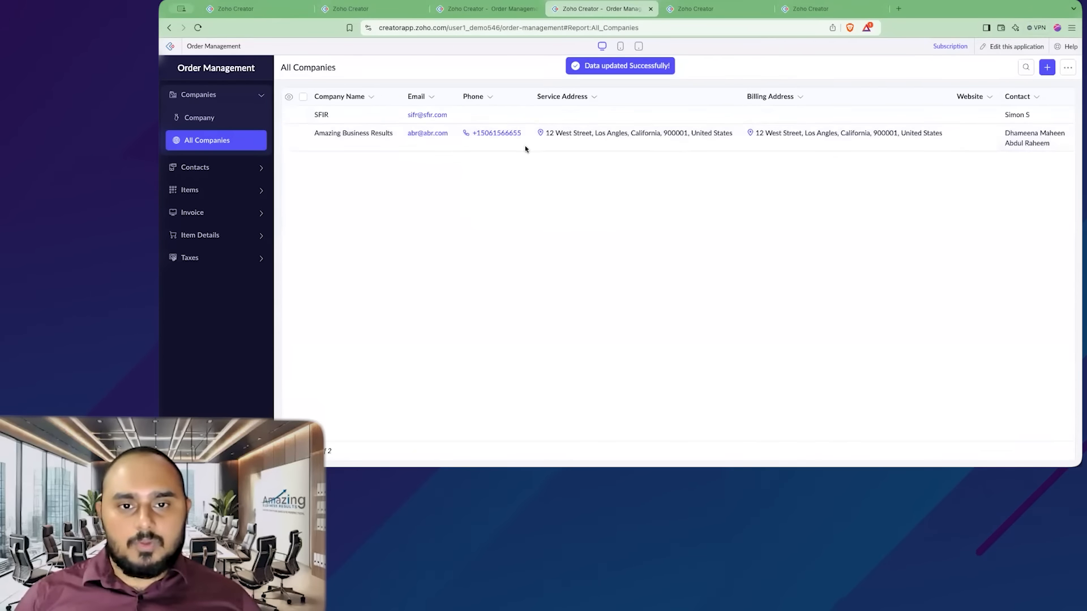
# - Open the SFIR company record for editing
pyautogui.rightClick(340, 116)
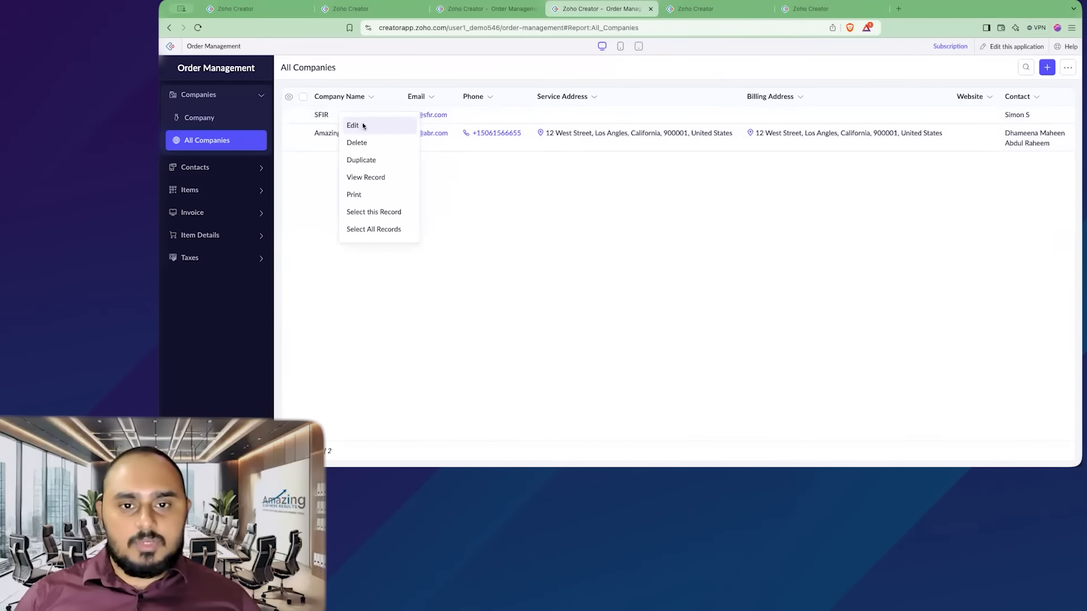
pyautogui.click(355, 125)
pyautogui.click(659, 268)
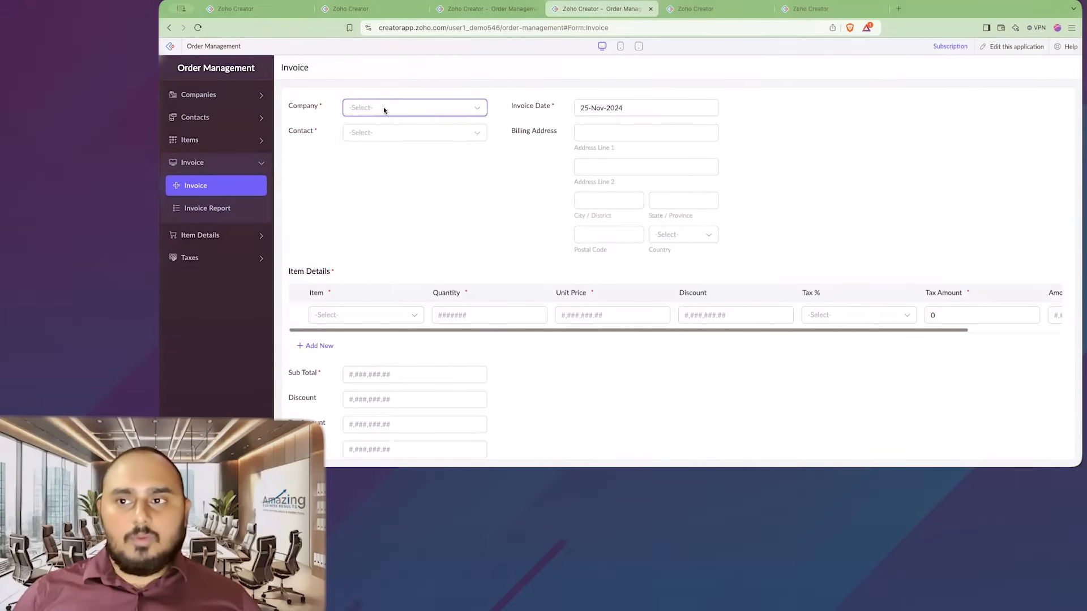
# - Select Amazing Business Results as the company in the Invoice form and check its billing address
pyautogui.click(383, 107)
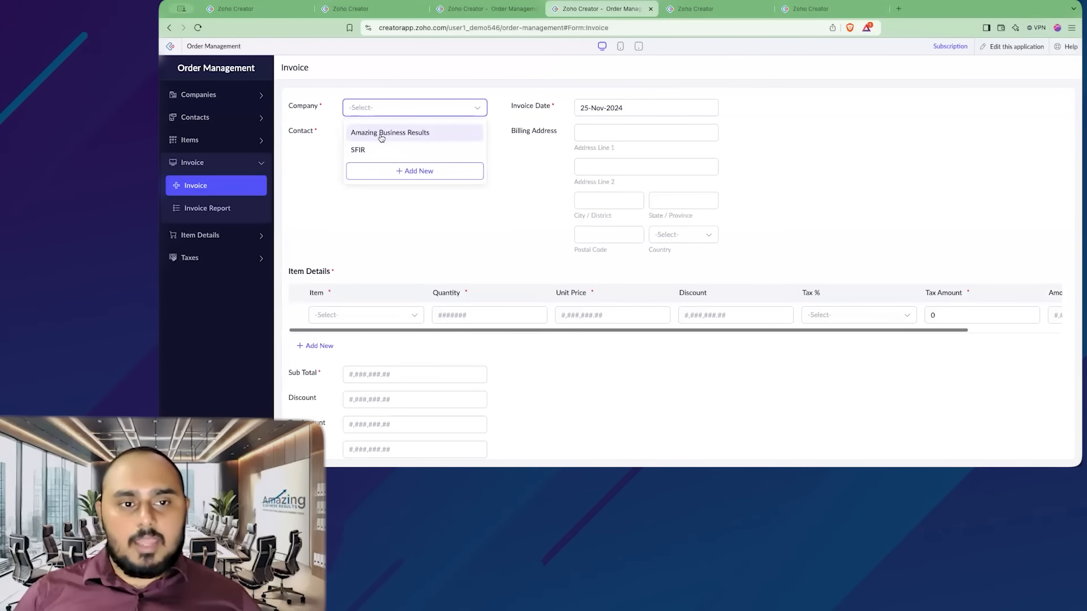
pyautogui.click(481, 134)
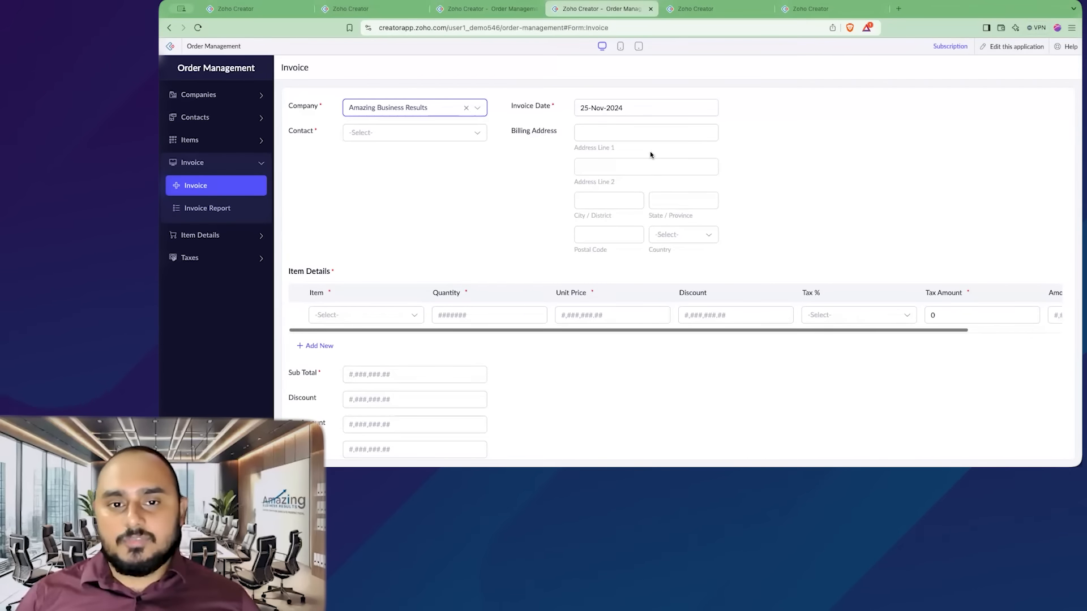
pyautogui.click(497, 215)
# - Switch to the app builder and start creating a new form workflow
pyautogui.click(695, 10)
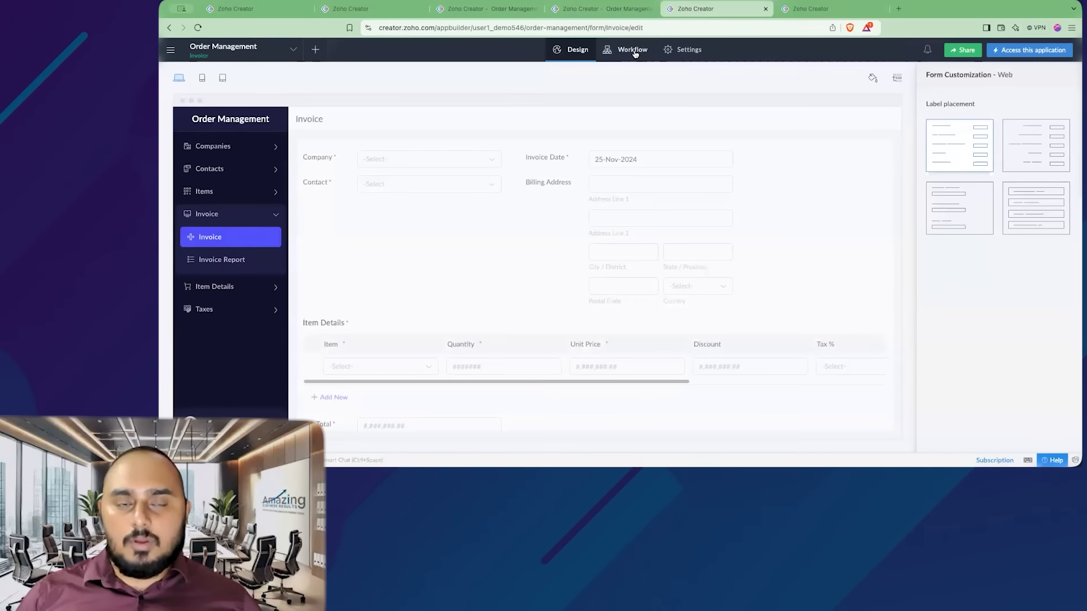
pyautogui.click(633, 56)
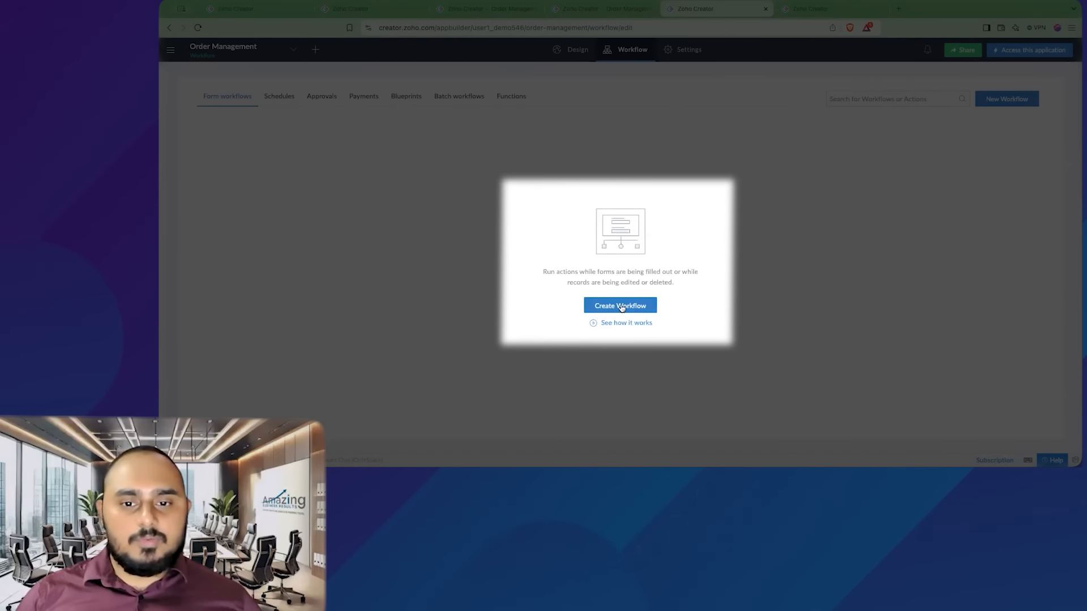
pyautogui.click(633, 308)
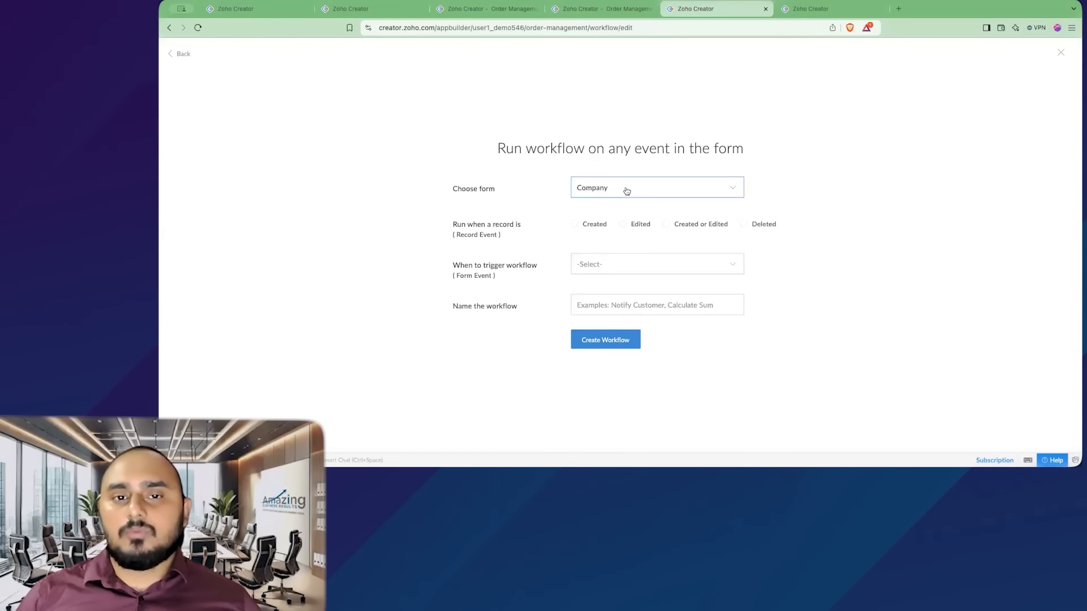
# - Choose Invoice as the form the workflow runs on
pyautogui.click(592, 8)
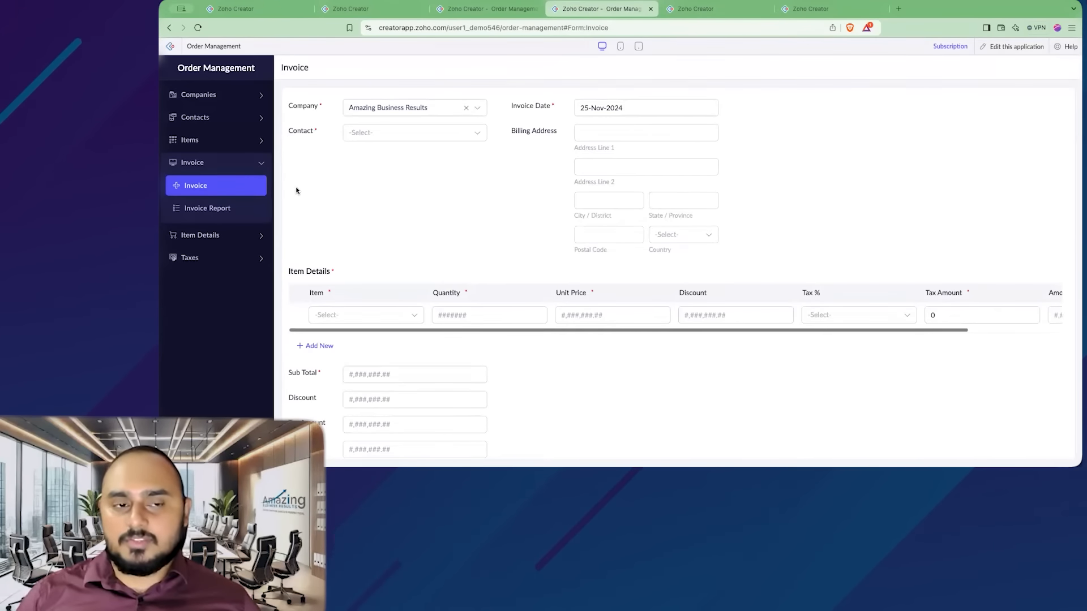
pyautogui.click(711, 10)
pyautogui.click(608, 188)
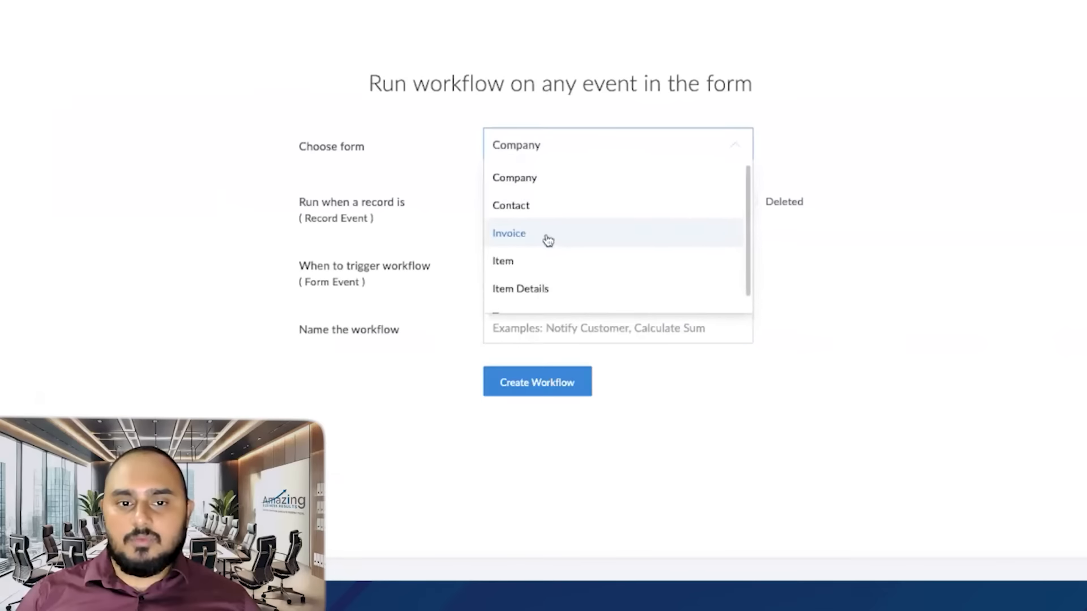
pyautogui.click(616, 245)
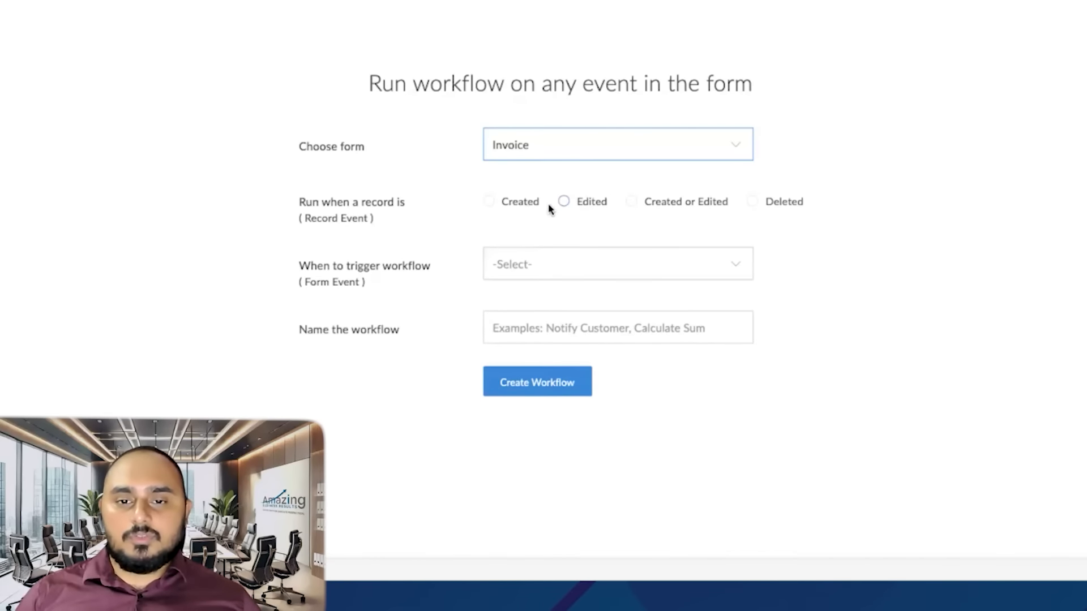
# - Set the workflow to run when a record is Created or Edited, triggered on User input of a field
pyautogui.click(632, 203)
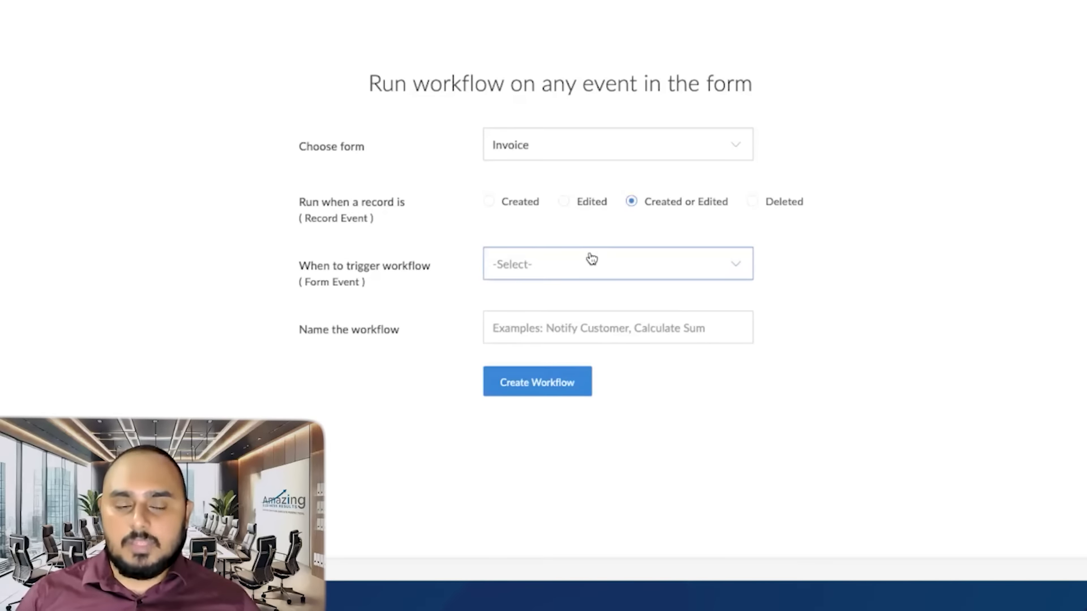
pyautogui.click(568, 273)
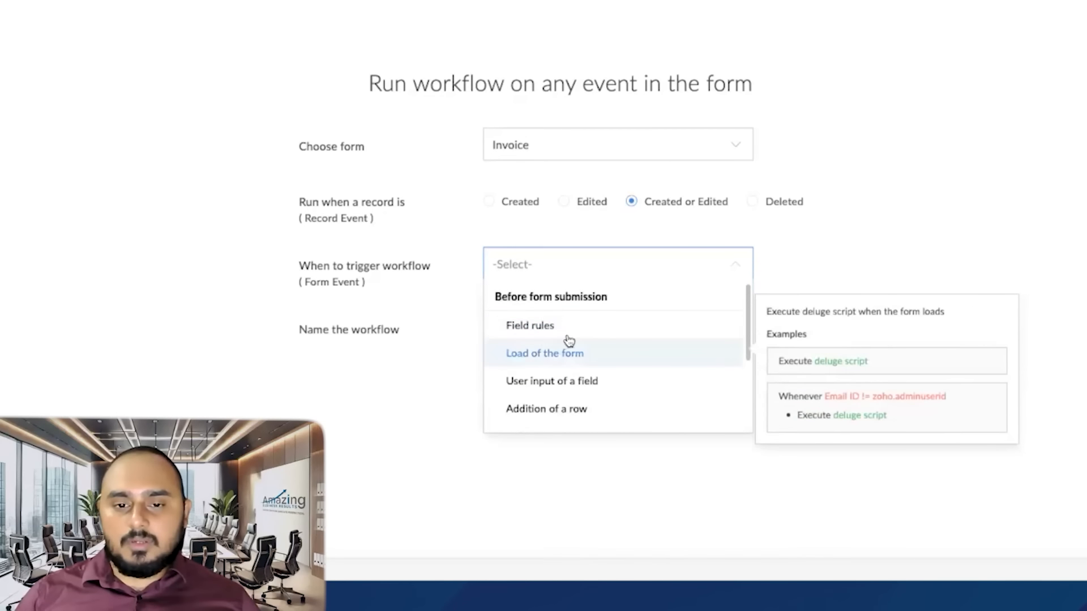
pyautogui.scroll(-1, 589, 342)
pyautogui.scroll(-1, 572, 362)
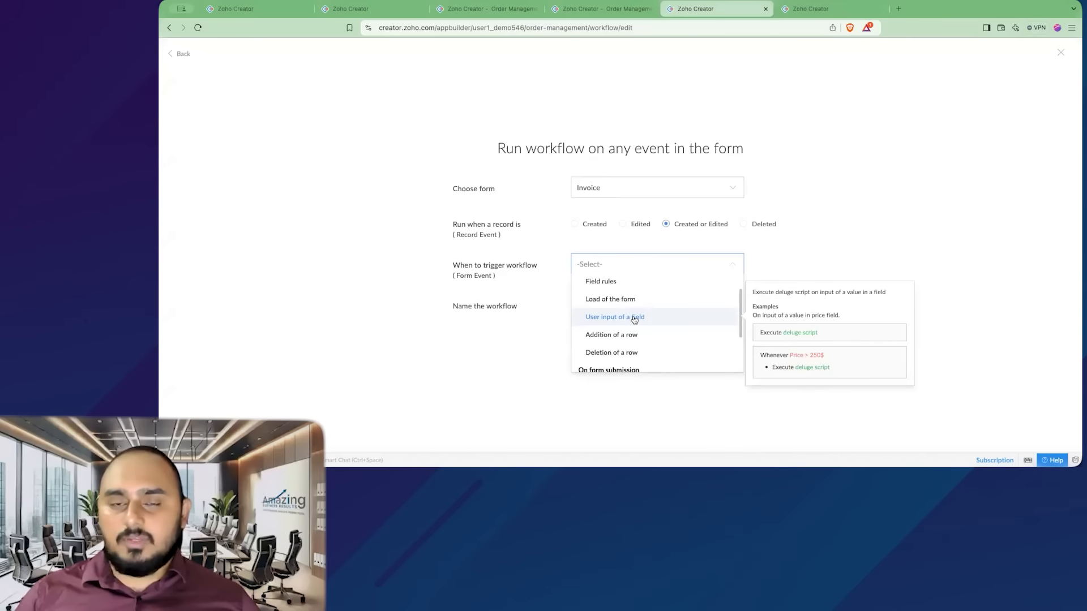
pyautogui.click(596, 11)
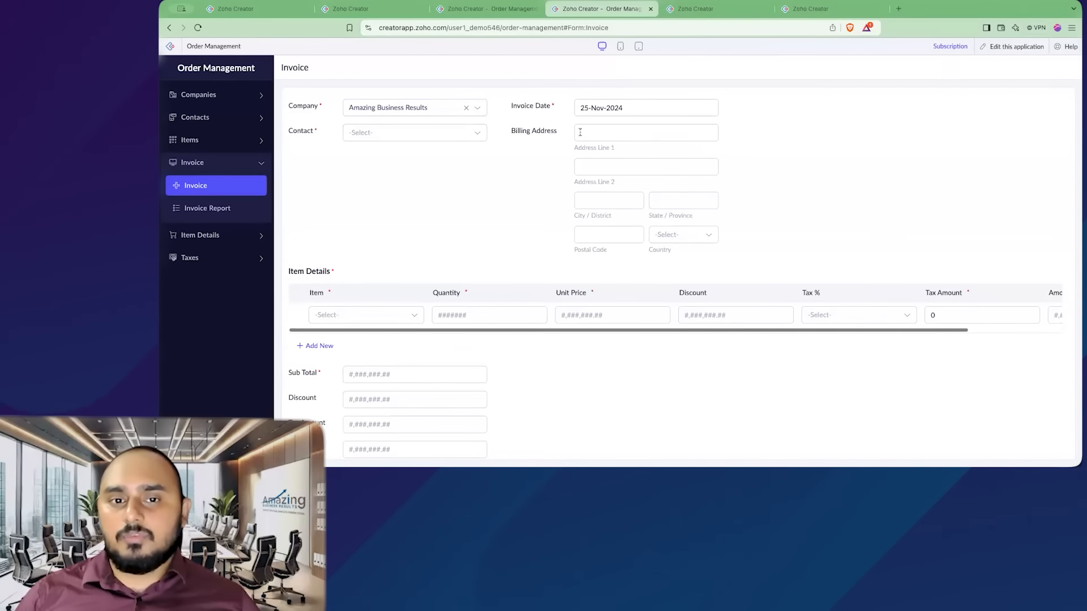
pyautogui.click(702, 8)
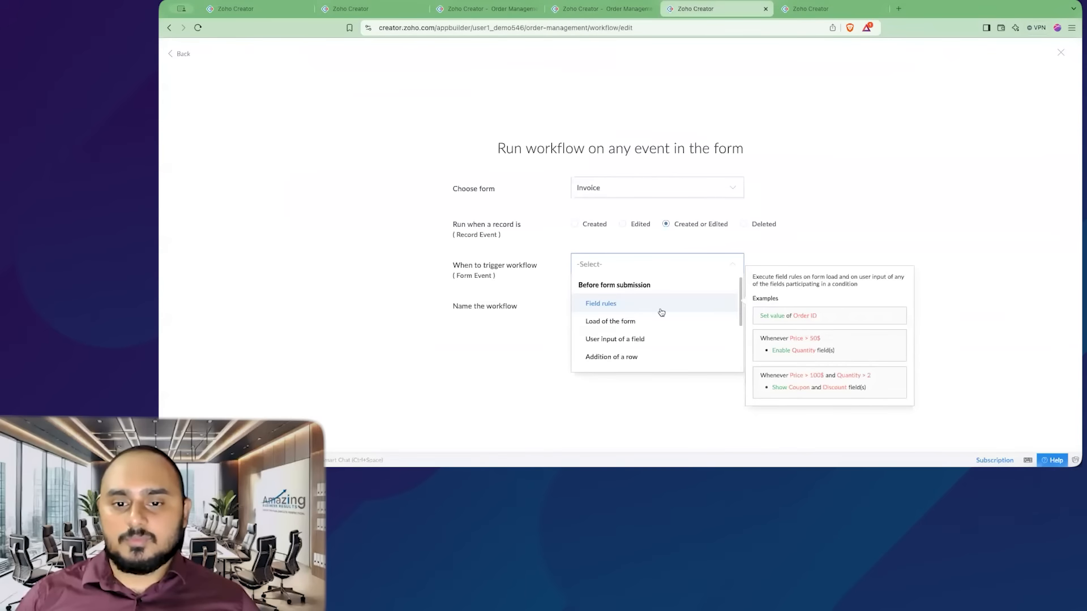
pyautogui.click(619, 340)
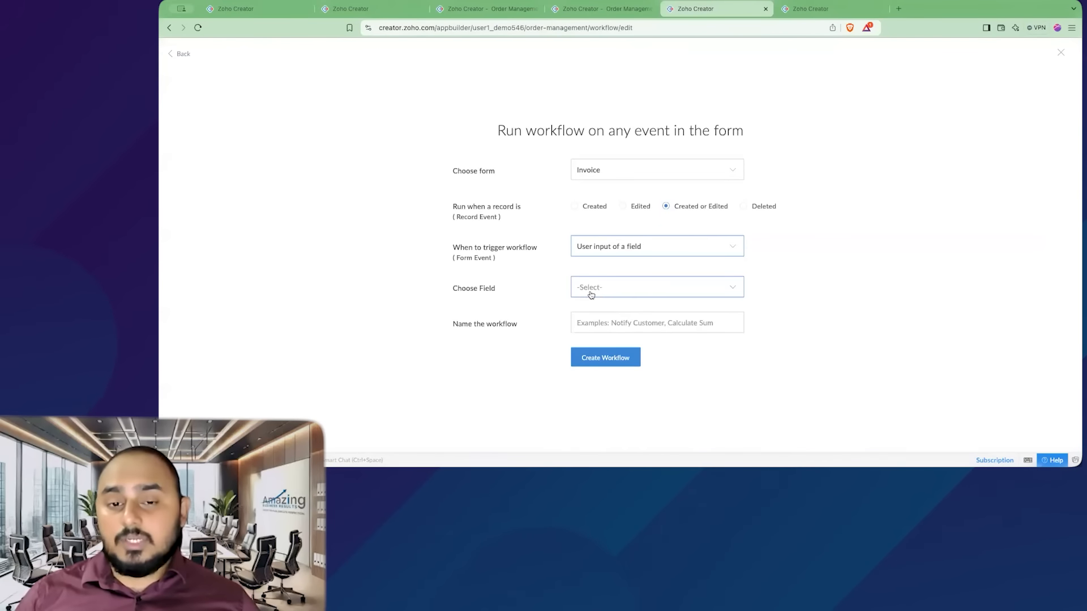
# - Choose the Company field, name the workflow Populate Billing Address, and create it
pyautogui.click(603, 288)
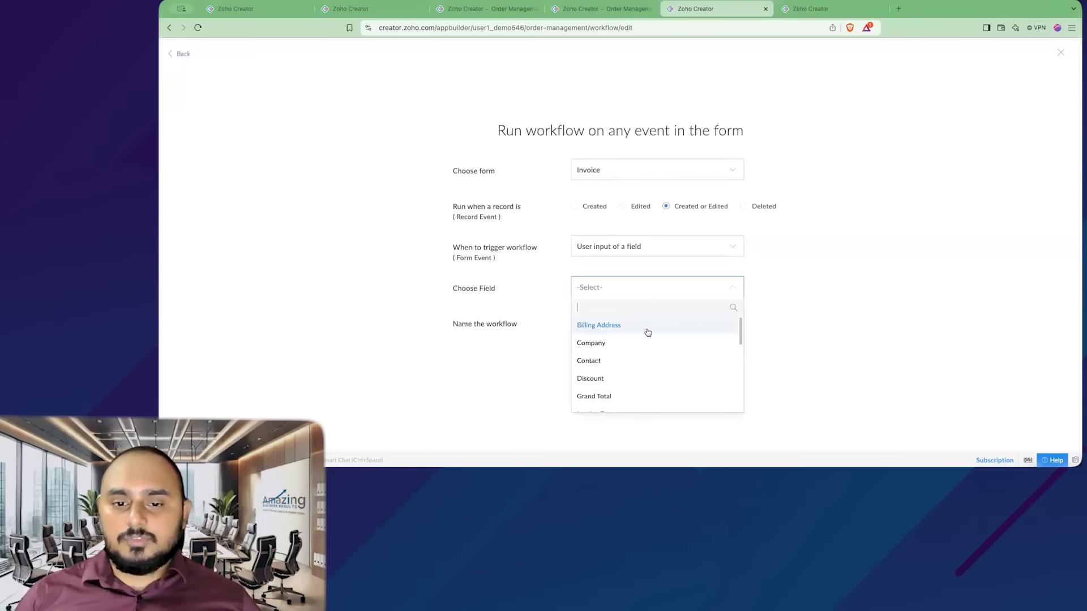
pyautogui.click(611, 346)
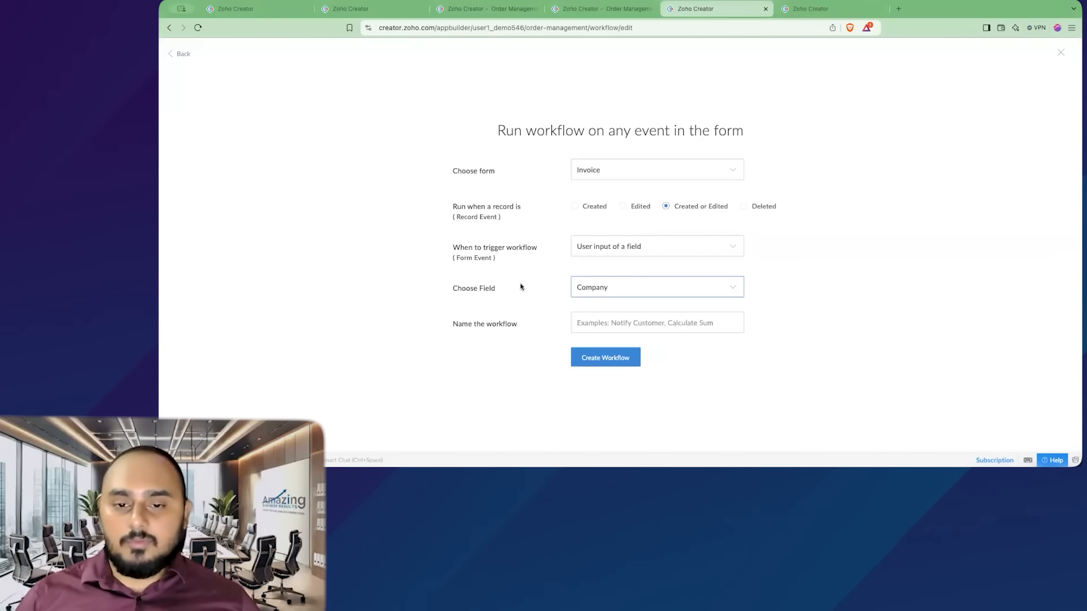
pyautogui.click(628, 322)
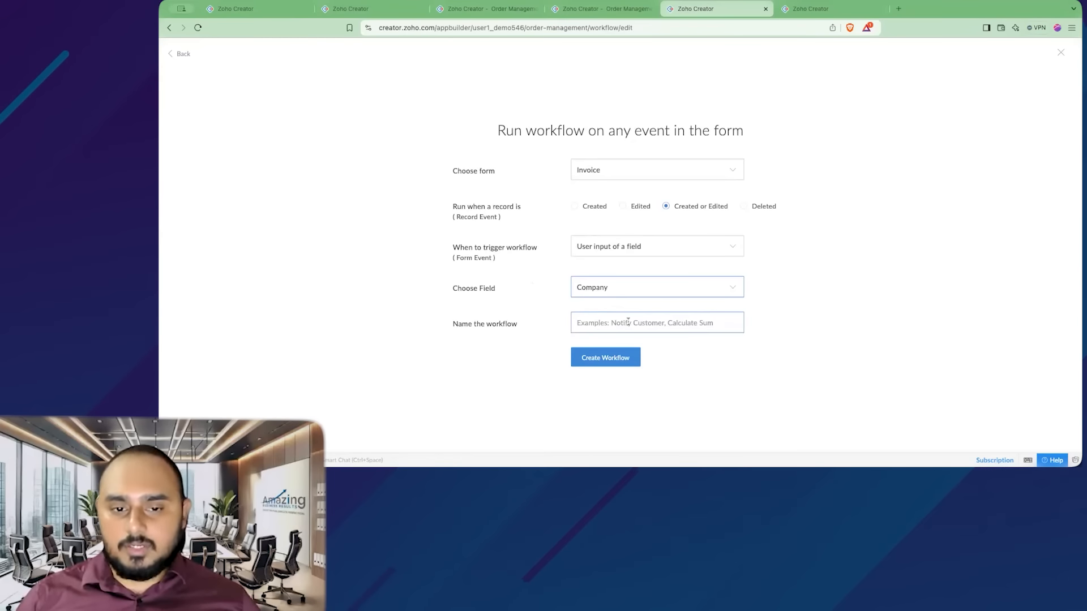
pyautogui.write('Populate Billing Address')
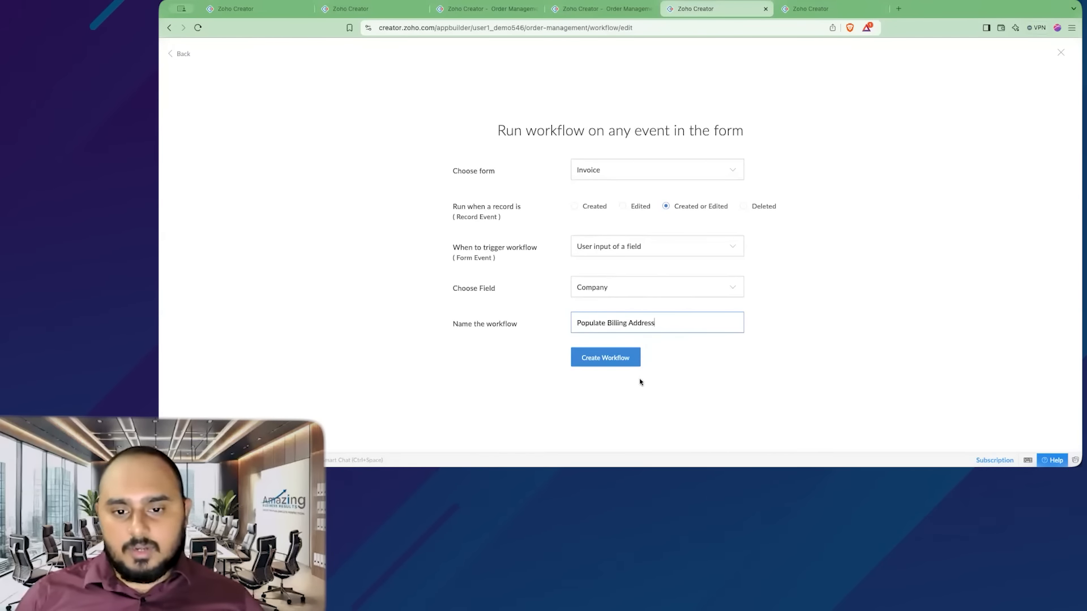
pyautogui.click(583, 357)
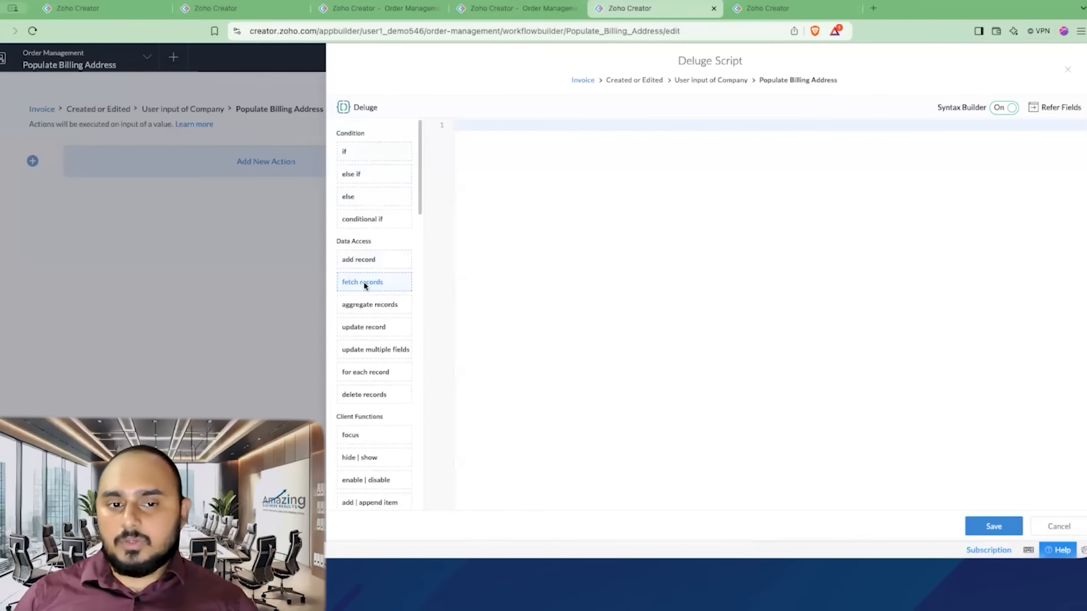
# - Add a fetch records block with collection variable getCompany fetching from the Company form
pyautogui.moveTo(360, 289)
pyautogui.mouseDown()
pyautogui.moveTo(349, 286)
pyautogui.moveTo(495, 204)
pyautogui.moveTo(520, 170)
pyautogui.mouseUp()
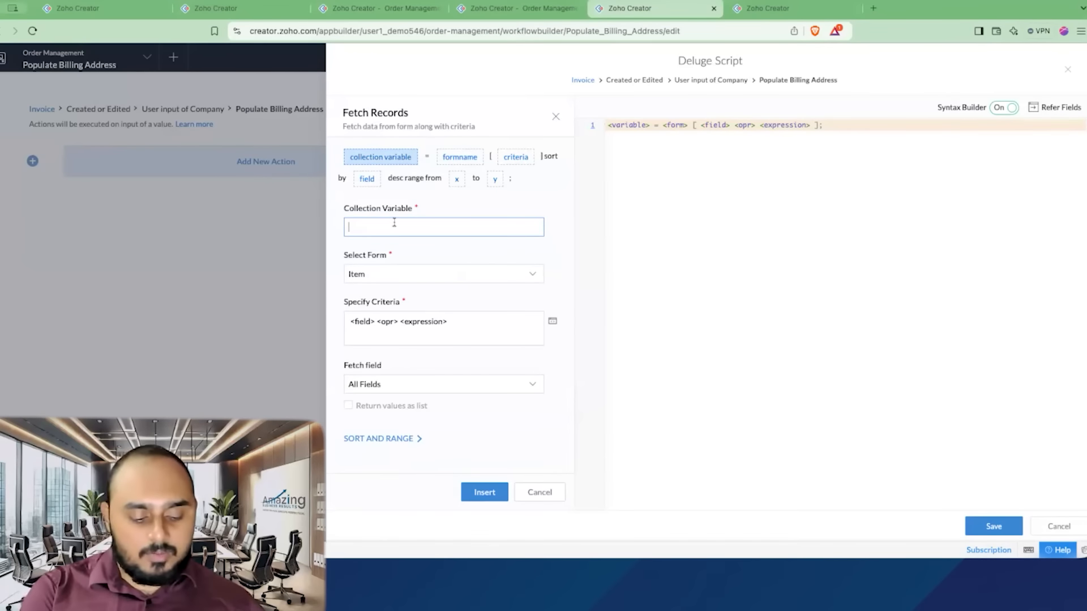
pyautogui.write('Company')
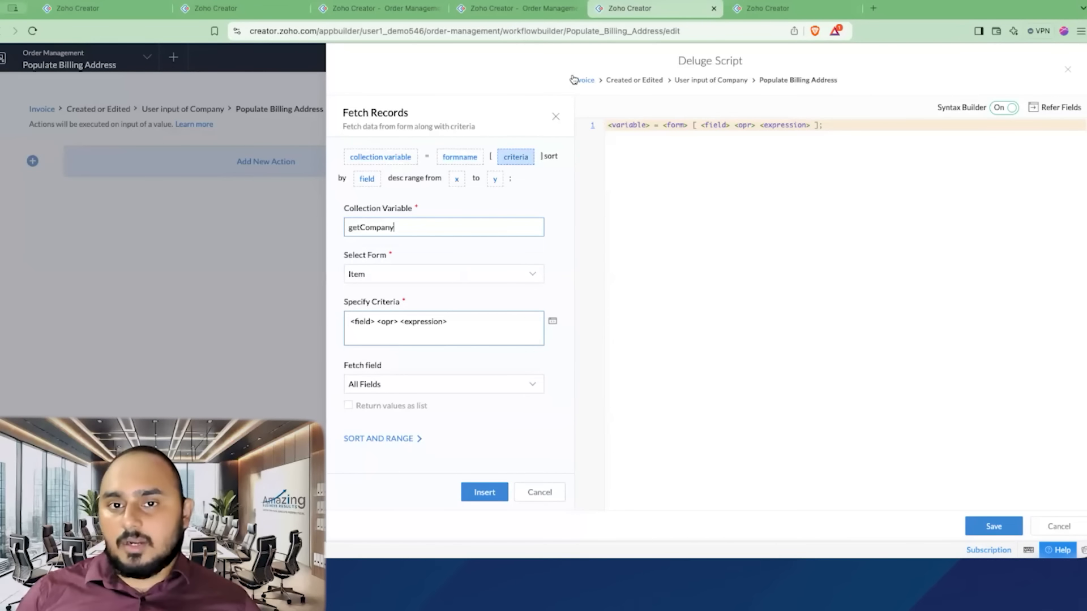
pyautogui.click(412, 278)
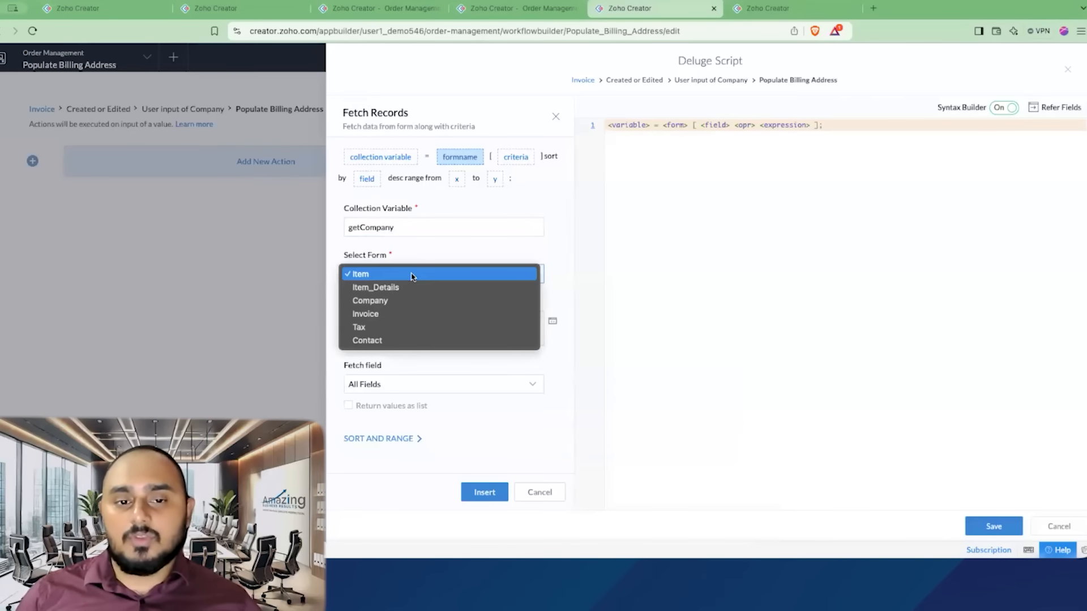
pyautogui.click(397, 301)
# - Open the criteria editor for the fetch and start picking the field to match
pyautogui.click(459, 322)
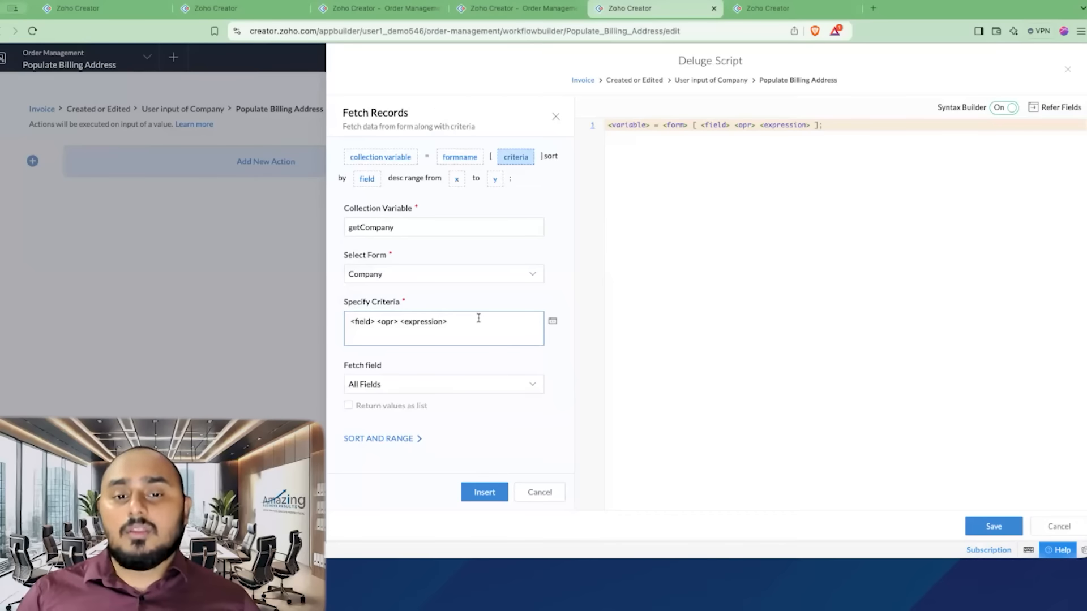
pyautogui.click(552, 324)
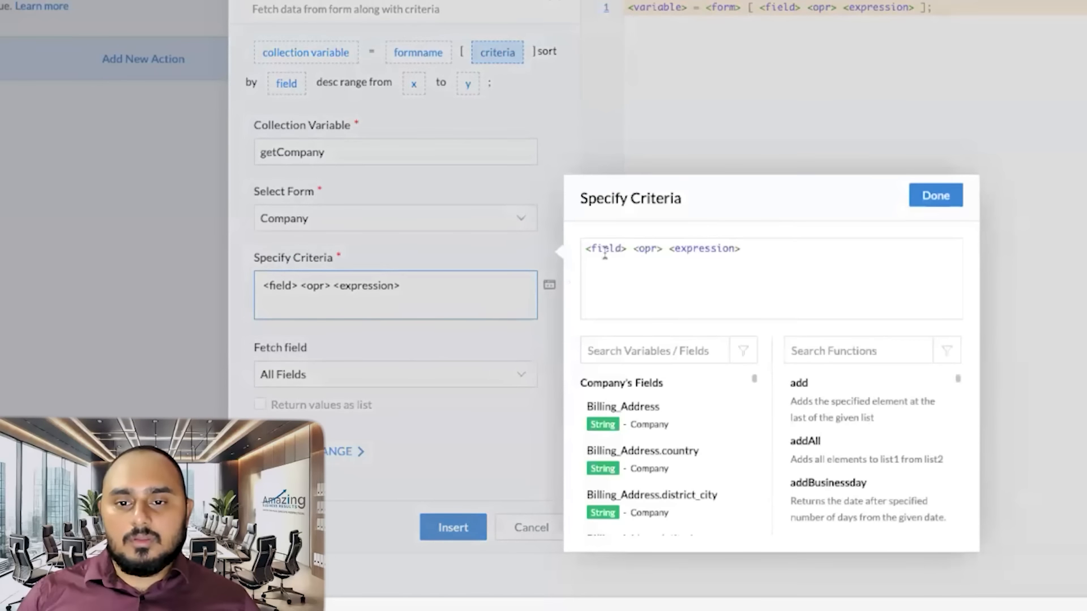
pyautogui.click(592, 297)
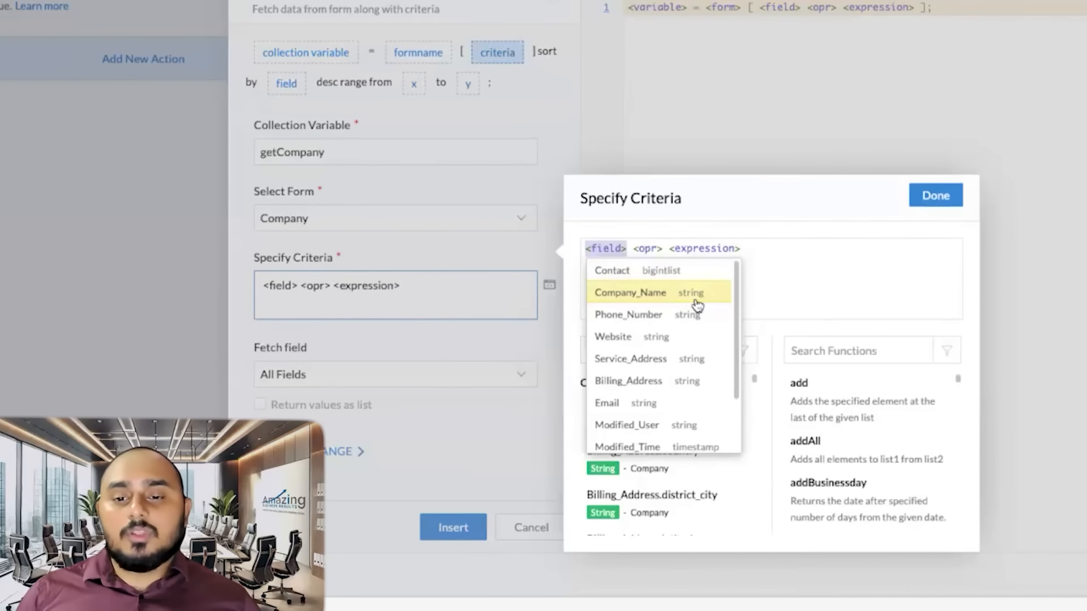